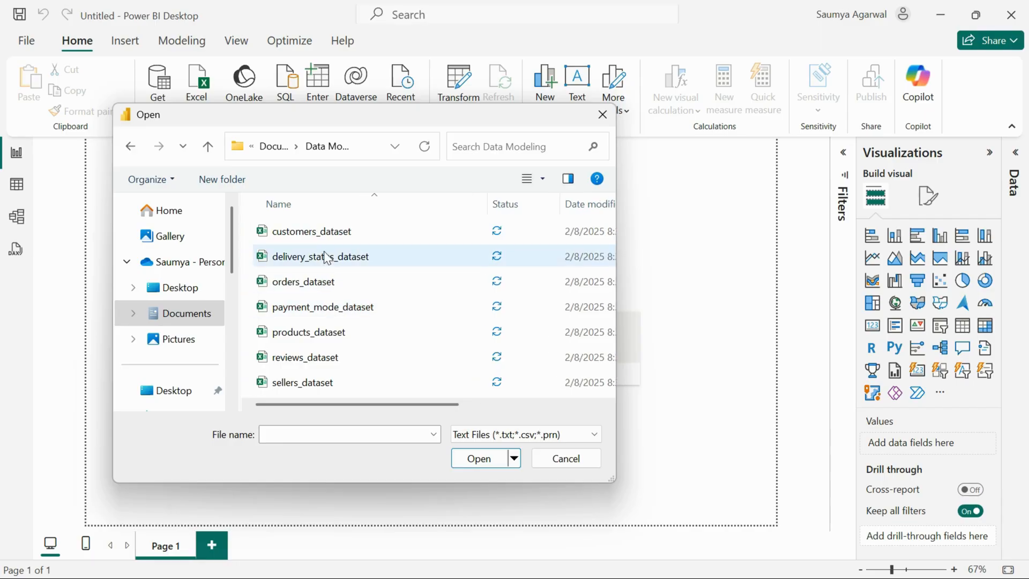
Import customers_dataset.csv from the Data Modeling folder and load it into the report
{"action": "left_click", "coordinate": [478, 460]}
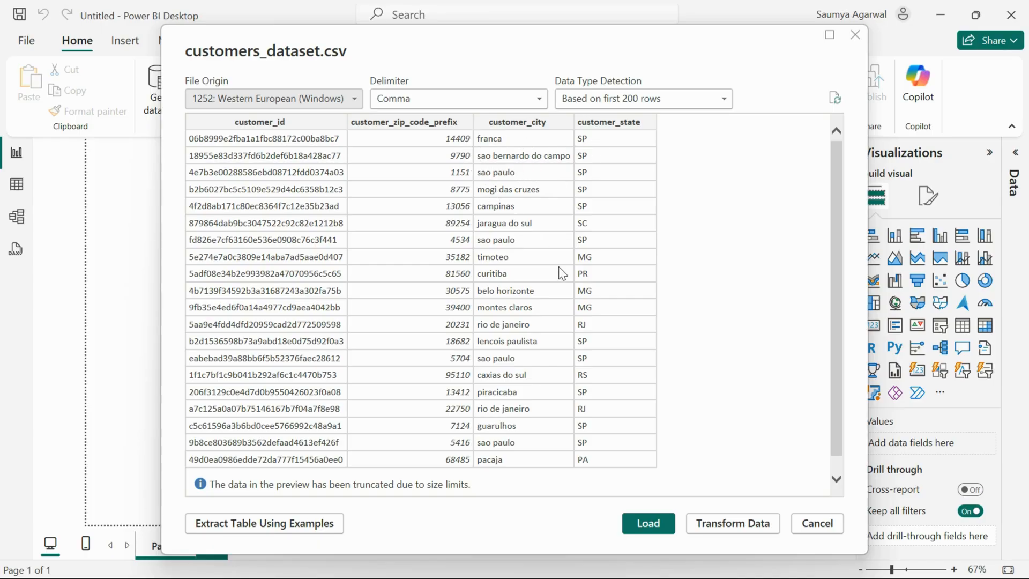
{"action": "left_click", "coordinate": [655, 516]}
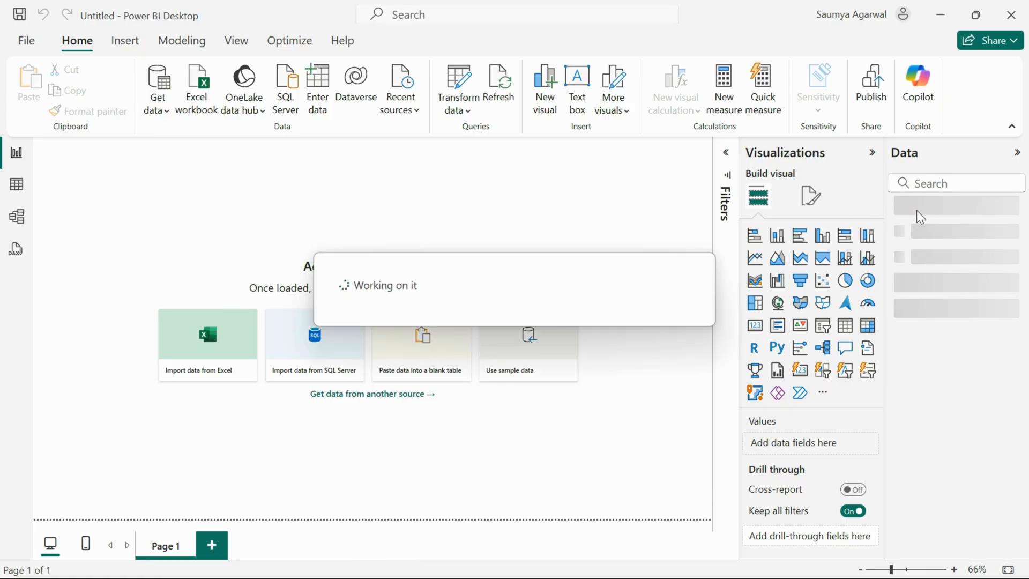
{"action": "left_click", "coordinate": [900, 211]}
{"action": "left_click", "coordinate": [901, 211]}
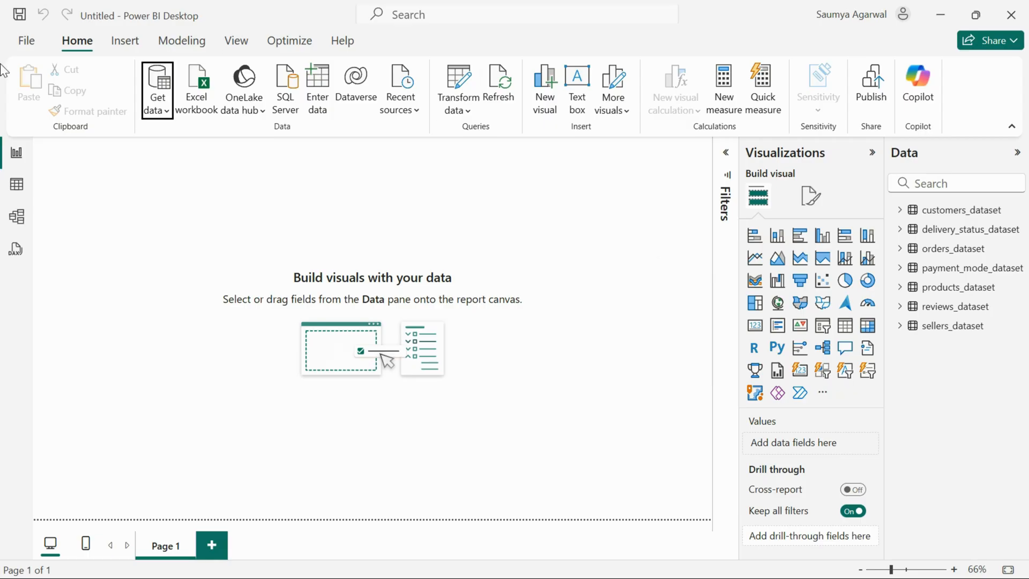
Examine the customers, delivery status and orders tables in Table view, including the distinct values of customer_id
{"action": "left_click", "coordinate": [18, 189]}
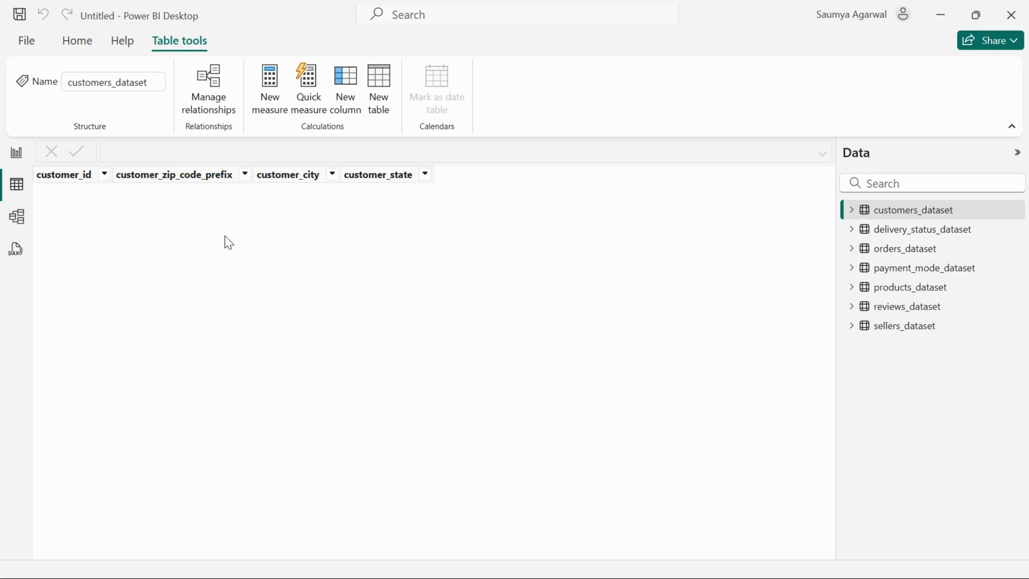
{"action": "left_click", "coordinate": [853, 212]}
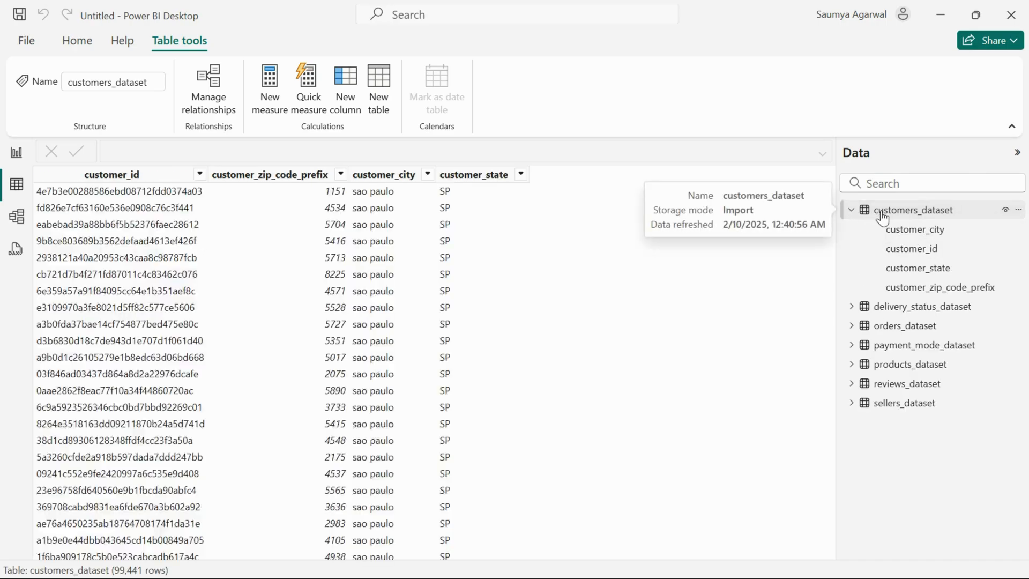
{"action": "left_click", "coordinate": [143, 175]}
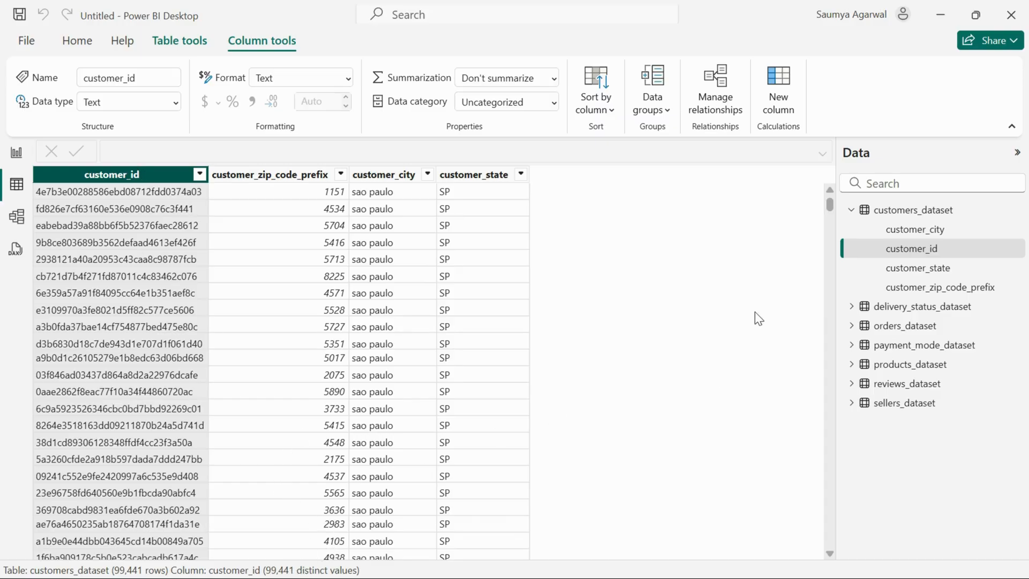
{"action": "left_click", "coordinate": [908, 310]}
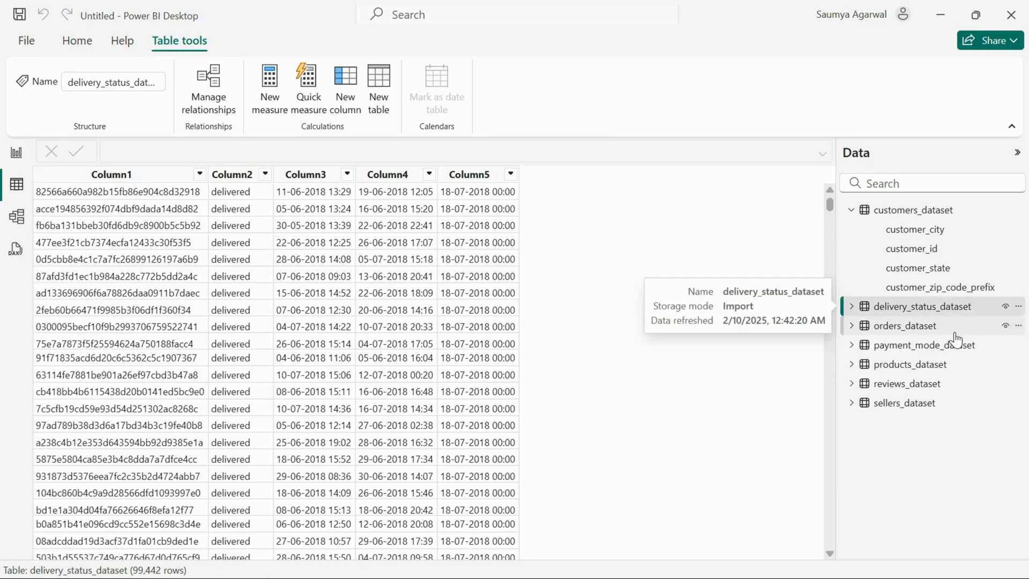
{"action": "scroll", "coordinate": [346, 247], "scroll_direction": "down", "scroll_amount": 1}
{"action": "scroll", "coordinate": [342, 220], "scroll_direction": "up", "scroll_amount": 1}
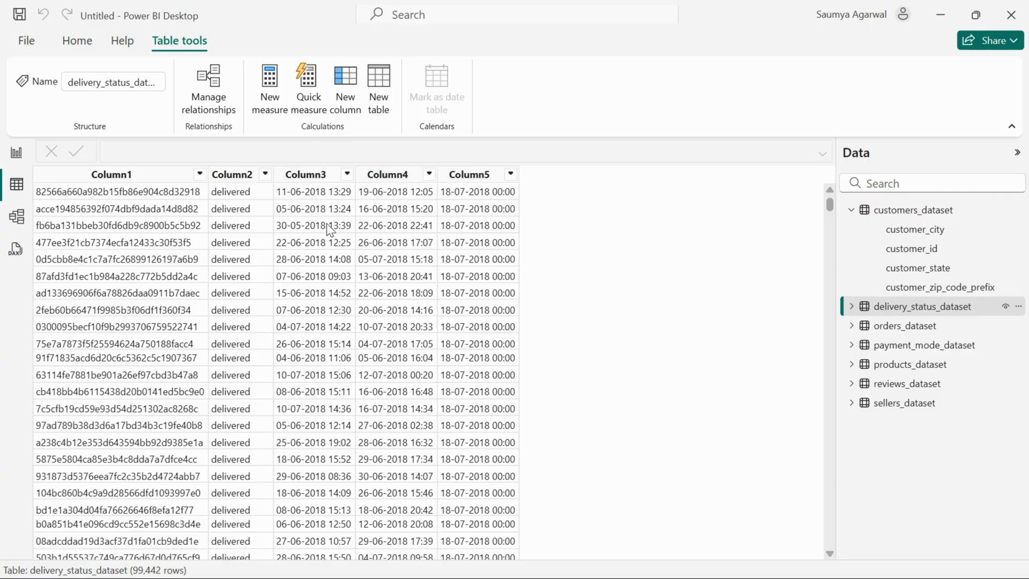
{"action": "left_click", "coordinate": [852, 307]}
{"action": "left_click", "coordinate": [911, 425]}
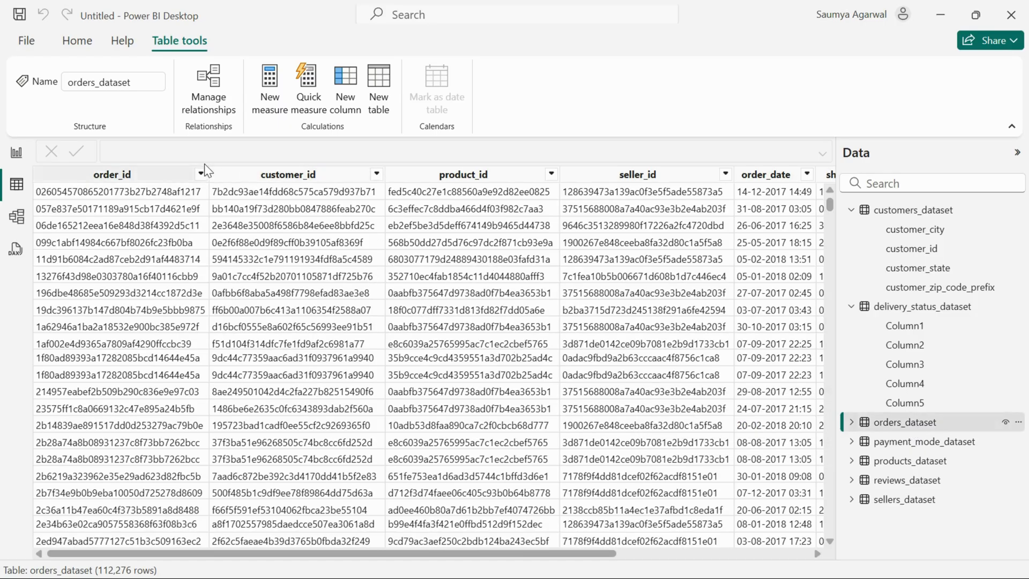
{"action": "mouse_move", "coordinate": [413, 548]}
{"action": "left_mouse_down"}
{"action": "mouse_move", "coordinate": [574, 545]}
{"action": "mouse_move", "coordinate": [413, 547]}
{"action": "left_mouse_up"}
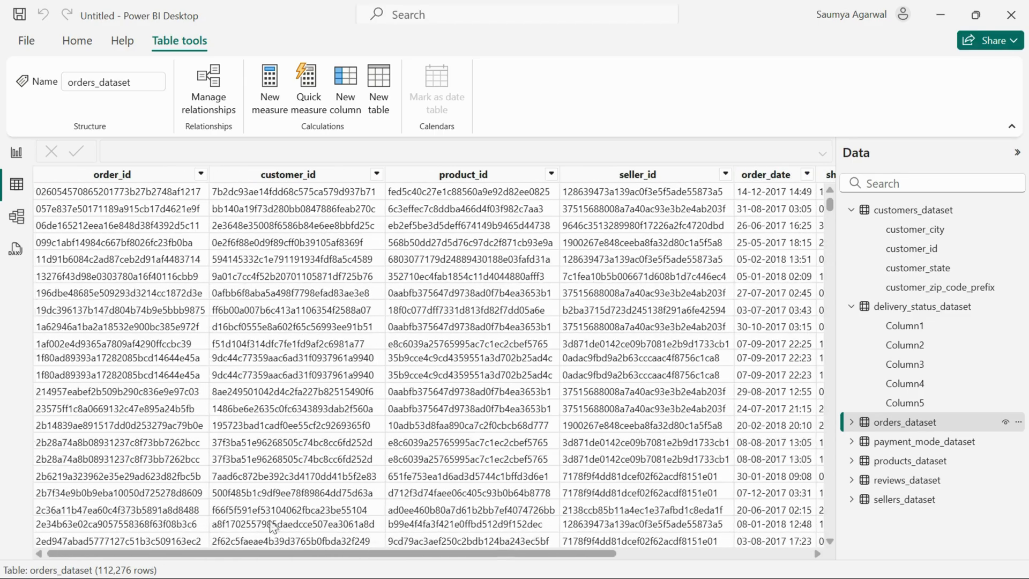
Check the distinct values of order_id, product_id, review_id and seller_id in the payment mode, products, reviews and sellers tables, and revisit orders_dataset
{"action": "left_click", "coordinate": [939, 444]}
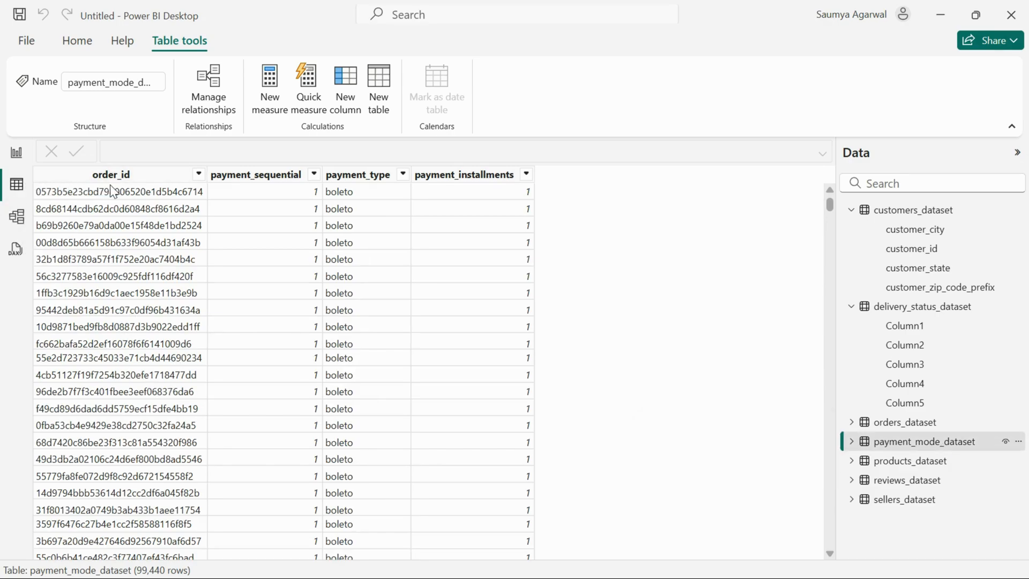
{"action": "left_click", "coordinate": [134, 176]}
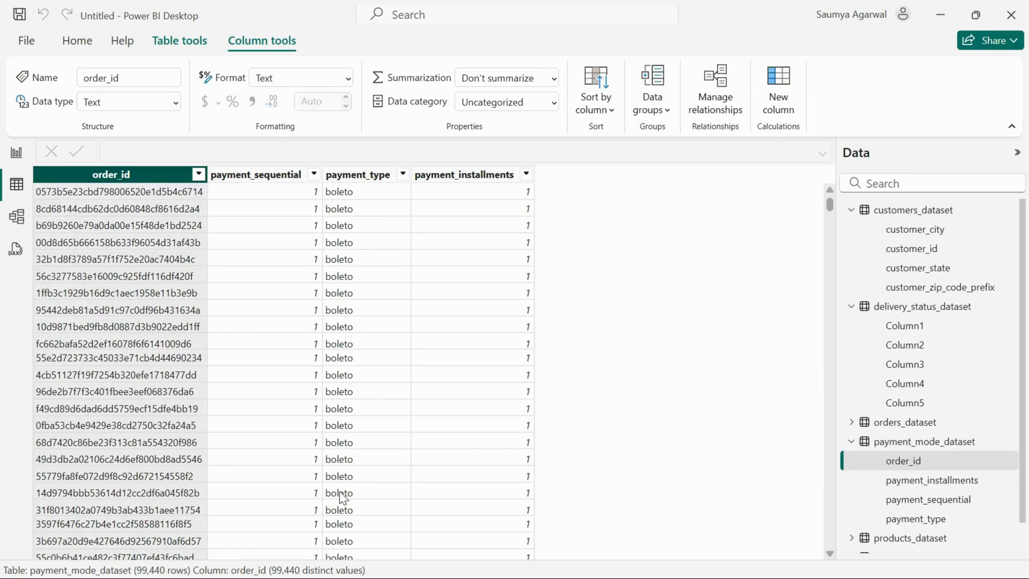
{"action": "scroll", "coordinate": [938, 515], "scroll_direction": "down", "scroll_amount": 1}
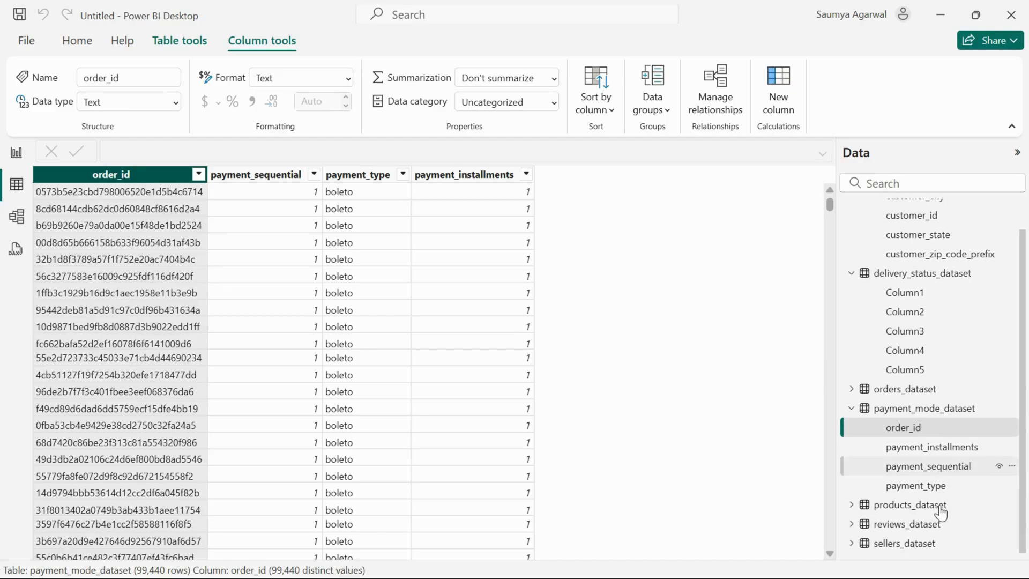
{"action": "left_click", "coordinate": [930, 508]}
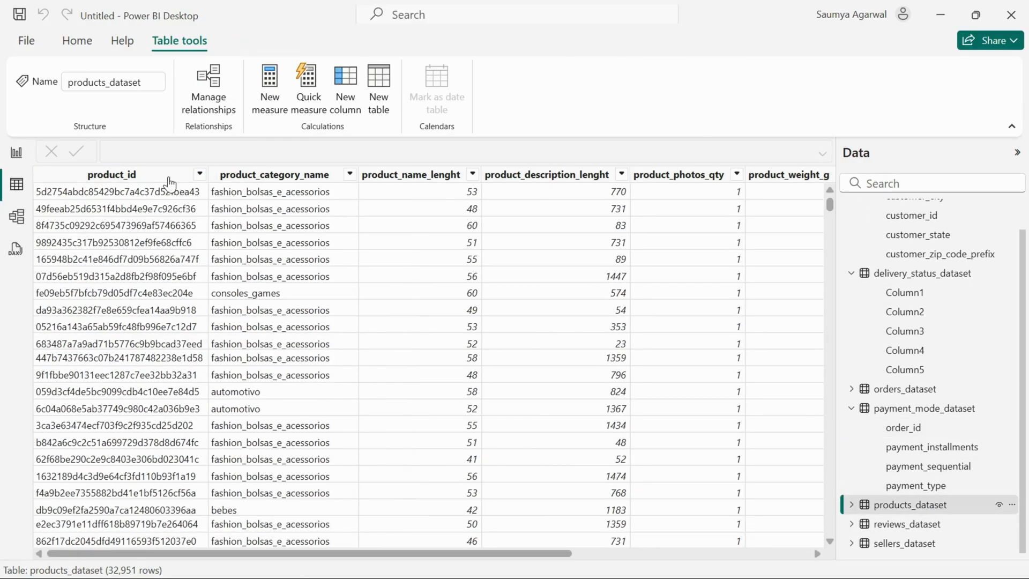
{"action": "left_click", "coordinate": [157, 177]}
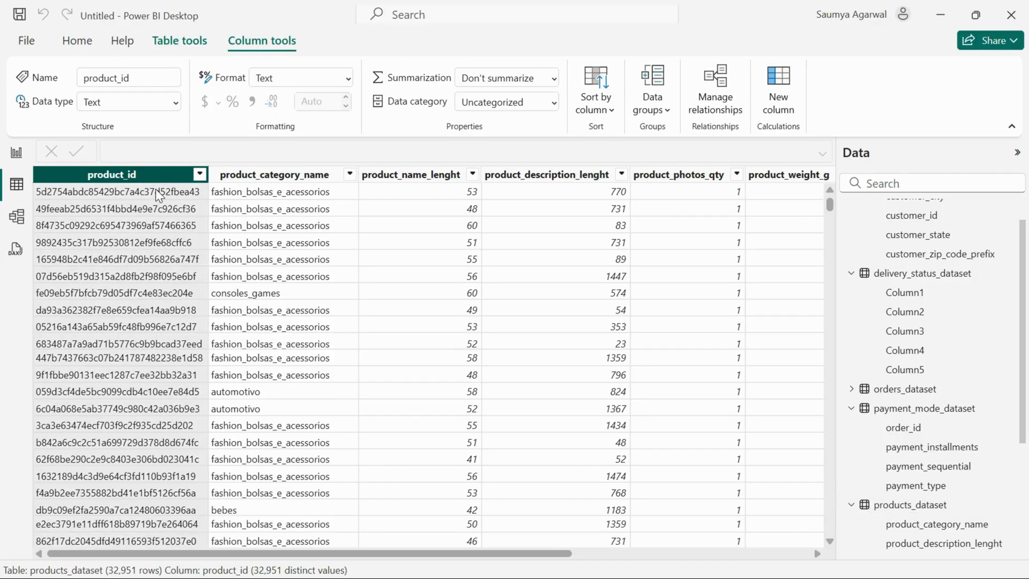
{"action": "scroll", "coordinate": [978, 462], "scroll_direction": "down", "scroll_amount": 2}
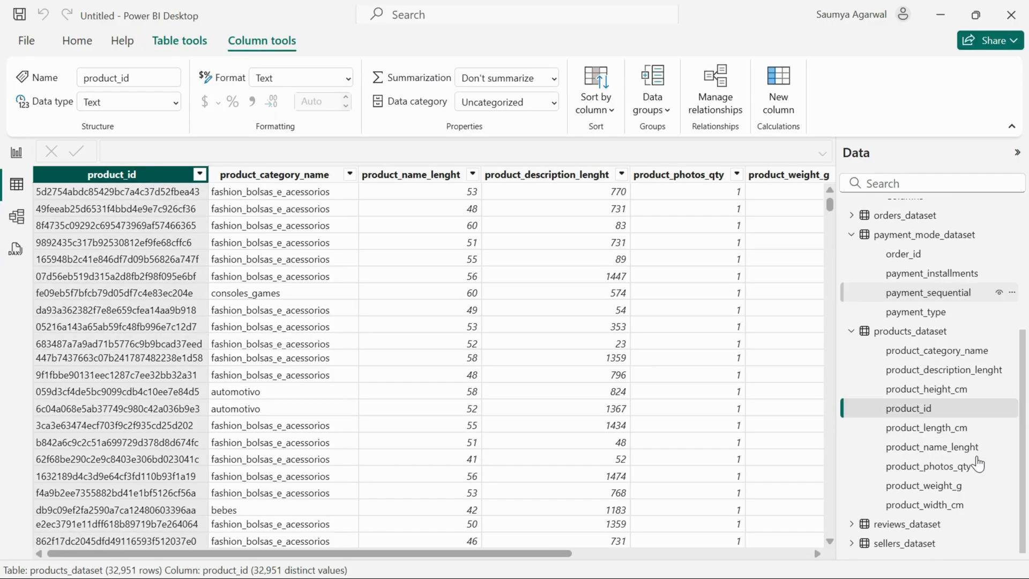
{"action": "left_click", "coordinate": [905, 528]}
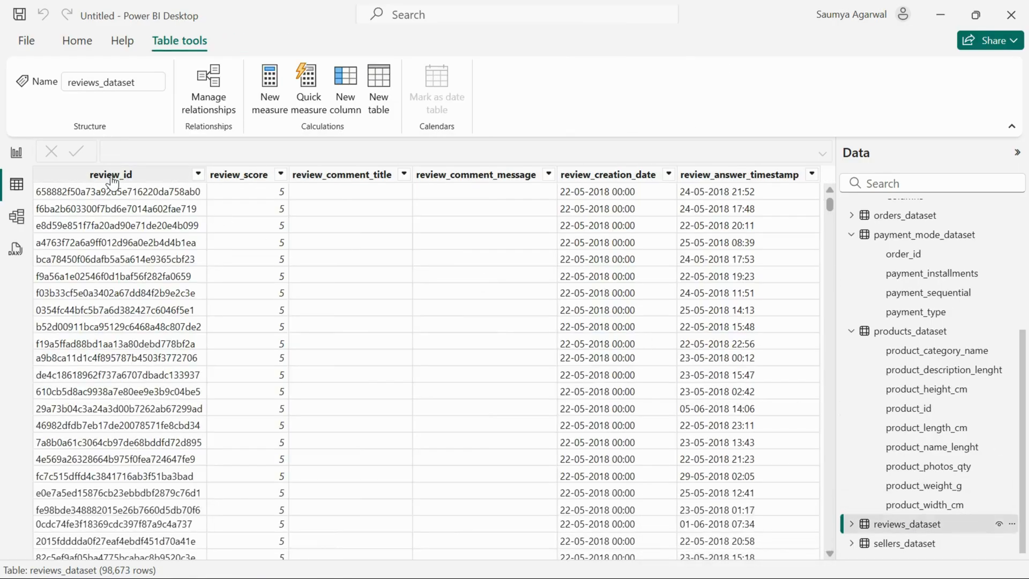
{"action": "left_click", "coordinate": [112, 177]}
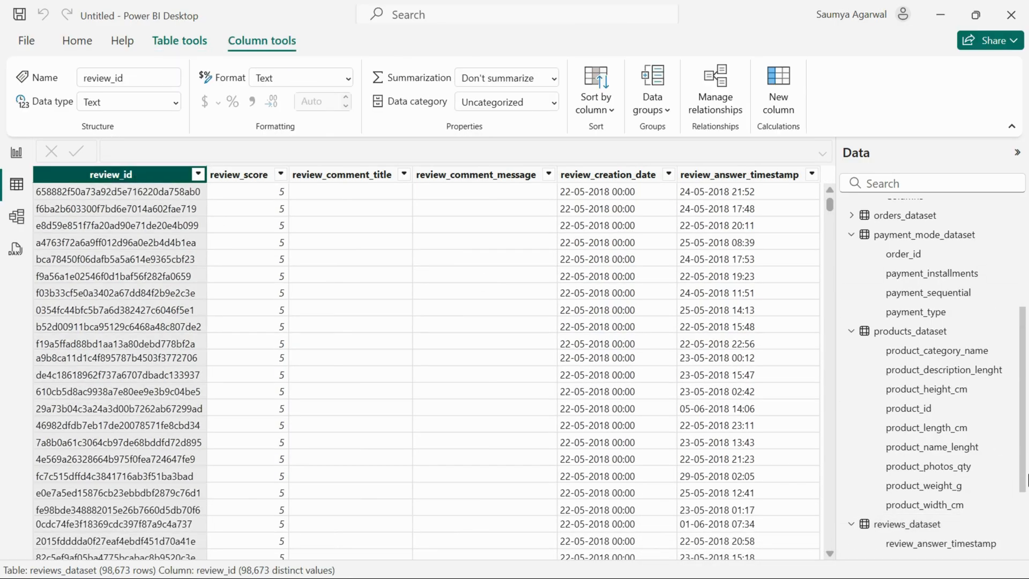
{"action": "left_click", "coordinate": [906, 543]}
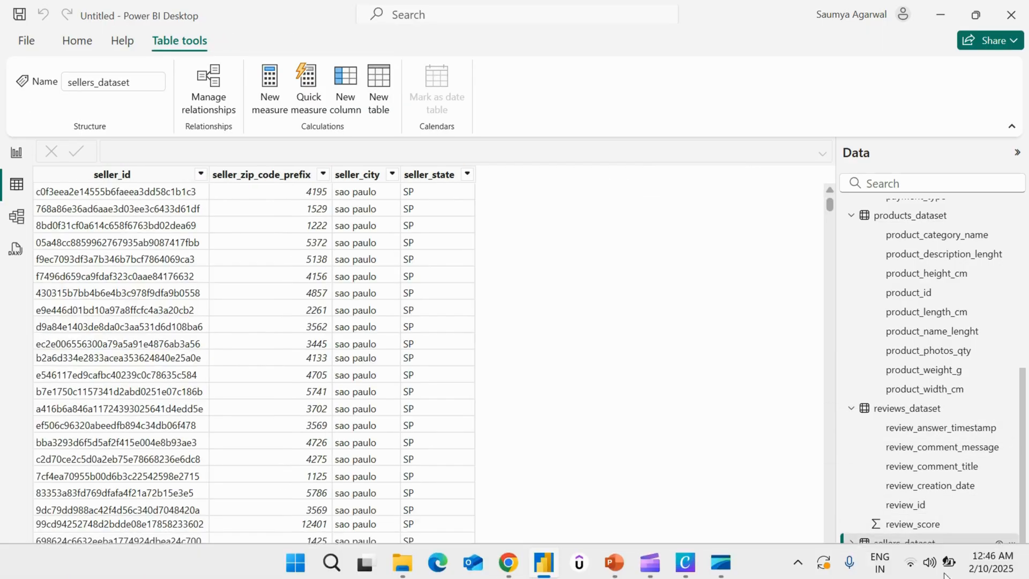
{"action": "left_click", "coordinate": [156, 184]}
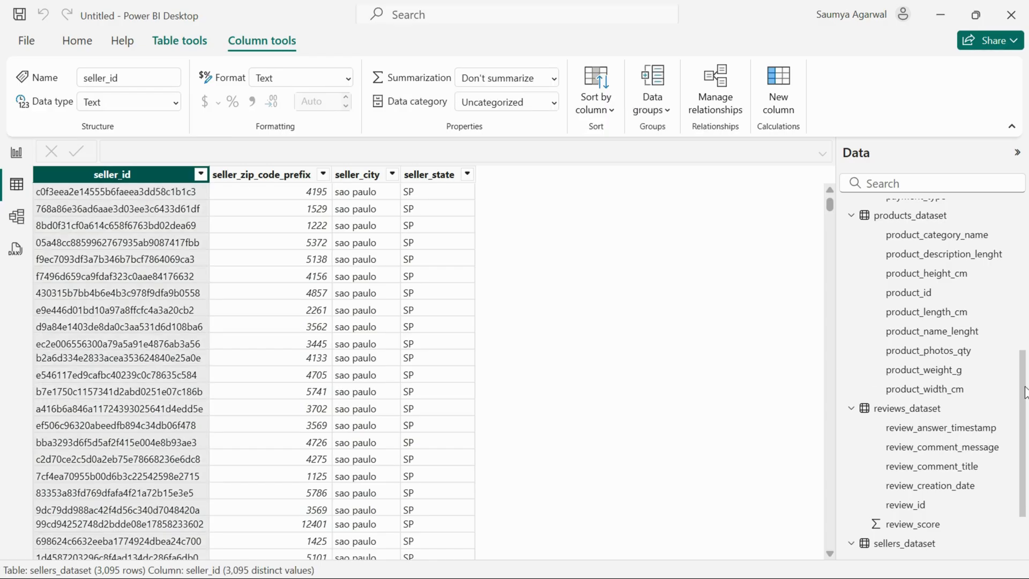
{"action": "scroll", "coordinate": [1025, 393], "scroll_direction": "up", "scroll_amount": 6}
{"action": "left_click", "coordinate": [906, 423]}
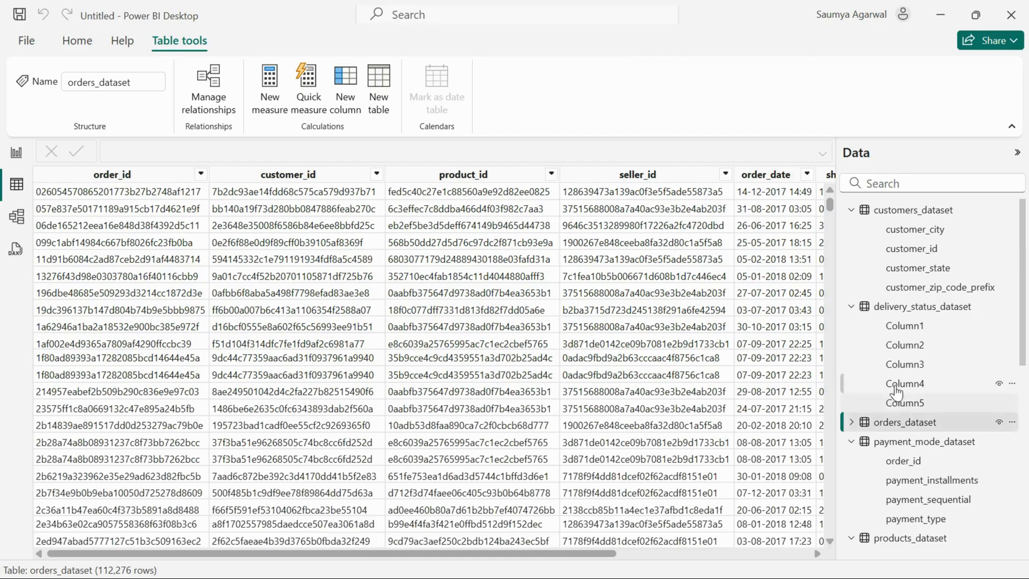
Open the data in Power Query Editor and promote the first row of delivery_status_dataset to headers
{"action": "left_click", "coordinate": [919, 310]}
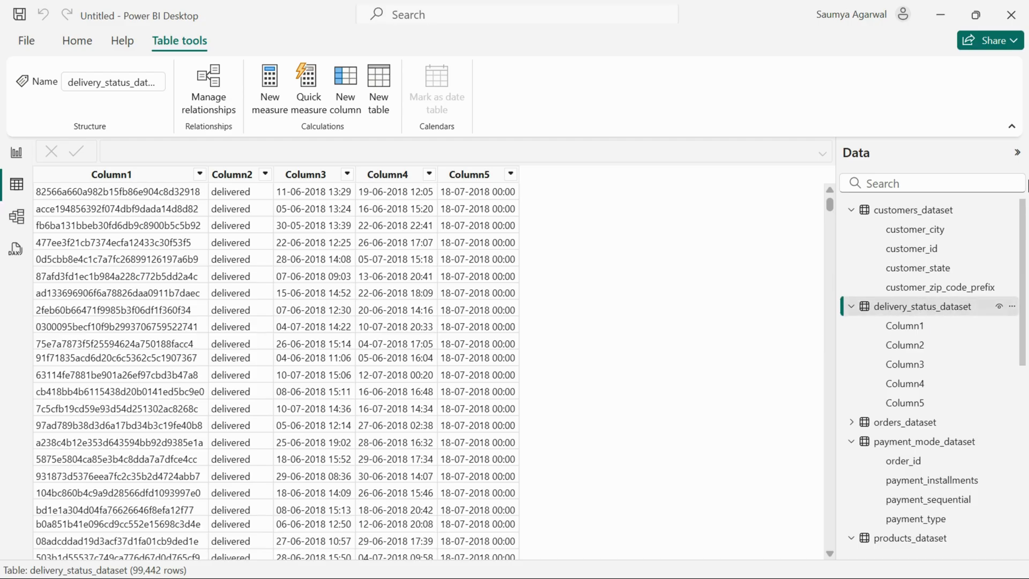
{"action": "left_click", "coordinate": [77, 40]}
{"action": "left_click", "coordinate": [427, 82]}
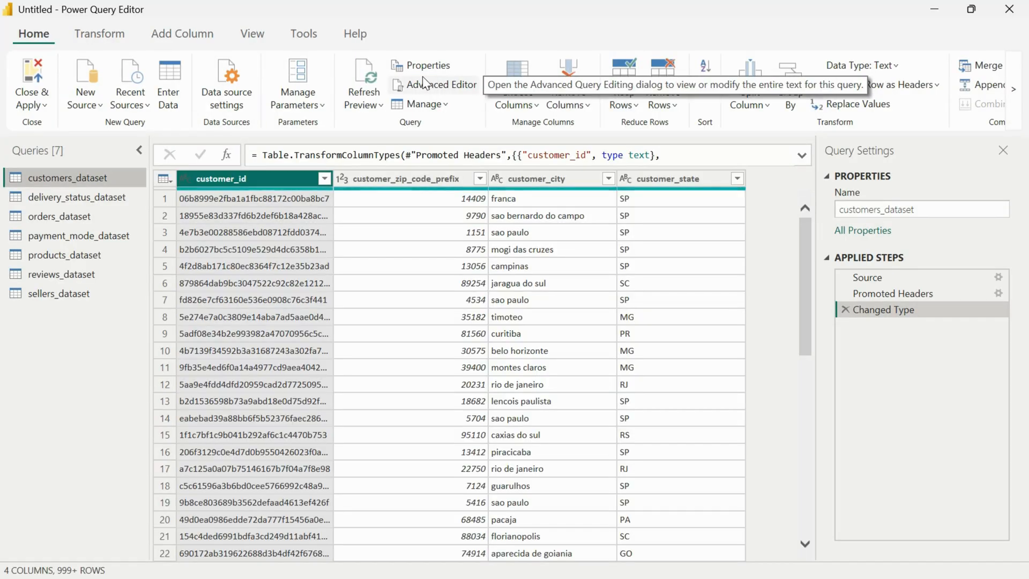
{"action": "left_click", "coordinate": [59, 201]}
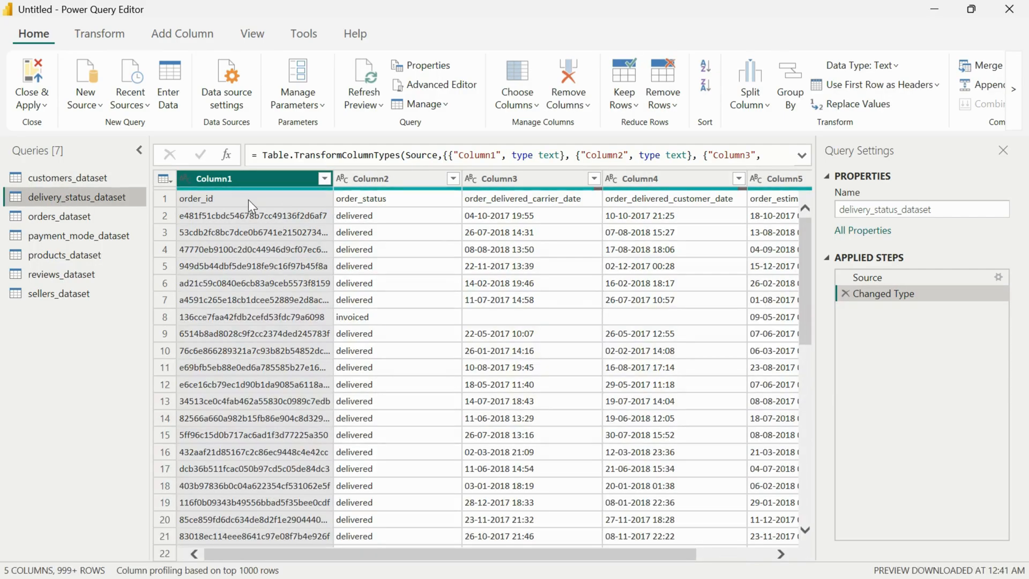
{"action": "left_click", "coordinate": [896, 93]}
{"action": "left_click", "coordinate": [891, 107]}
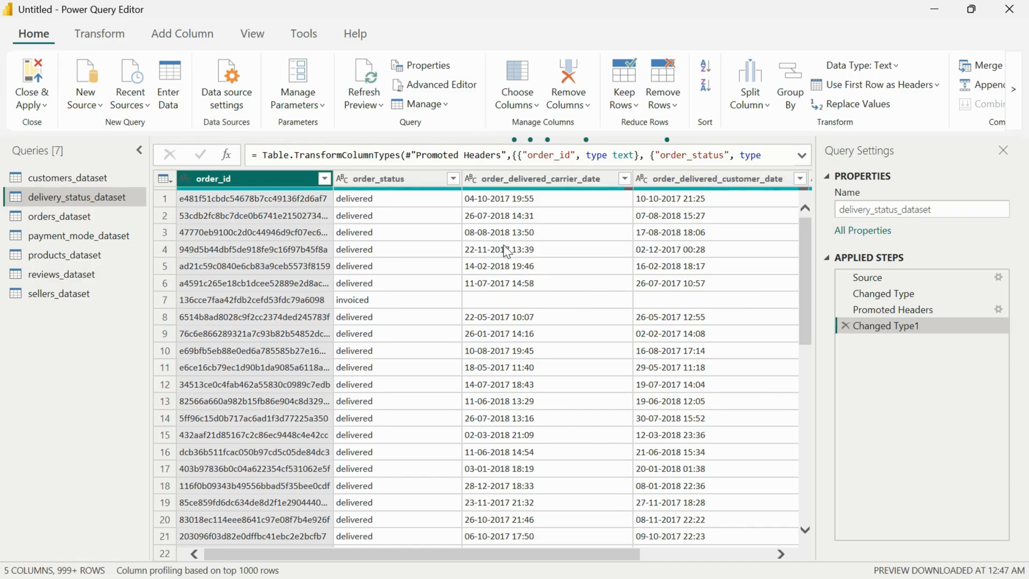
Try converting order_delivered_carrier_date in delivery_status_dataset to Date/Time as a new step, and remove that step
{"action": "left_click", "coordinate": [101, 178]}
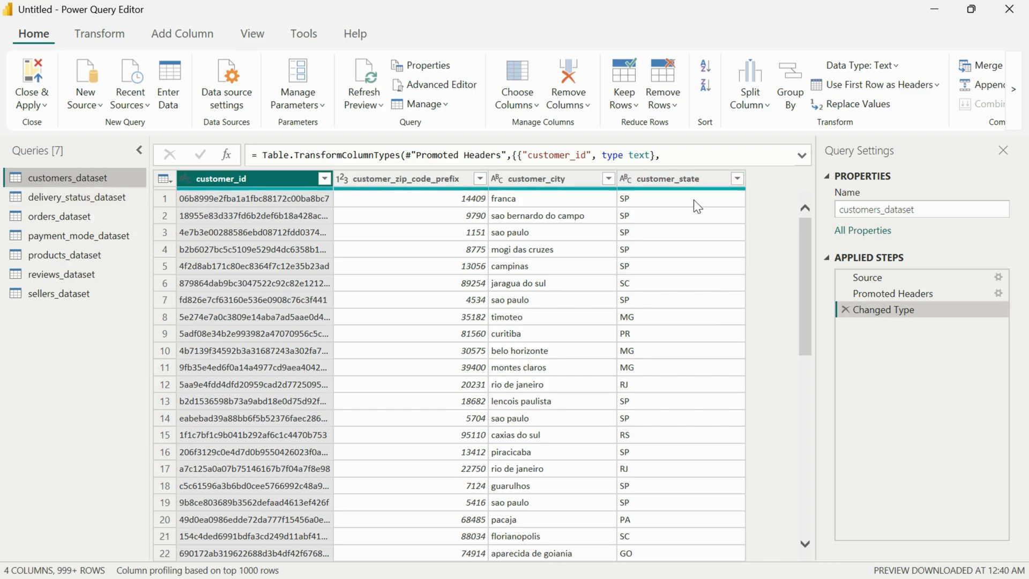
{"action": "left_click", "coordinate": [134, 197]}
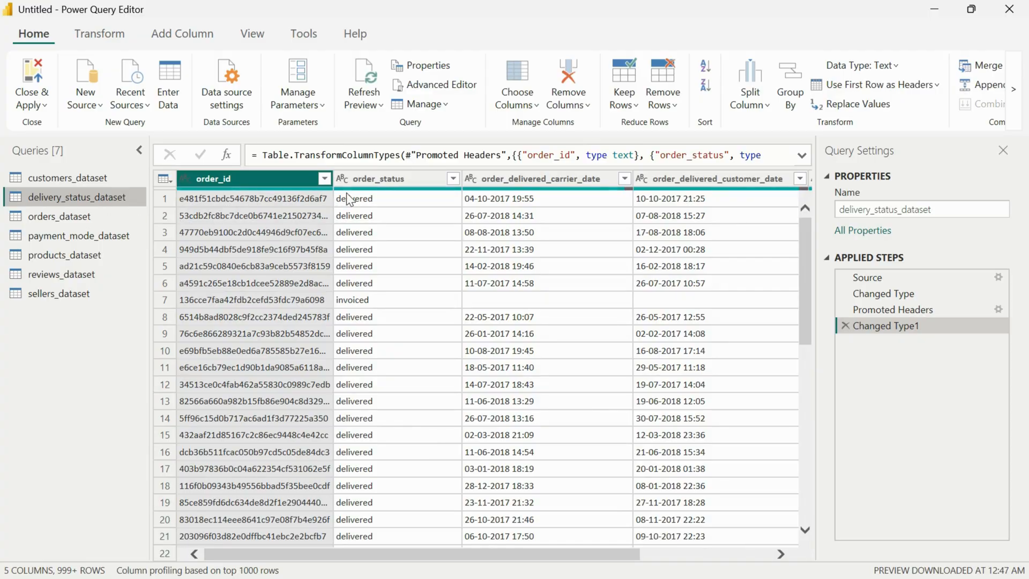
{"action": "left_click", "coordinate": [531, 177]}
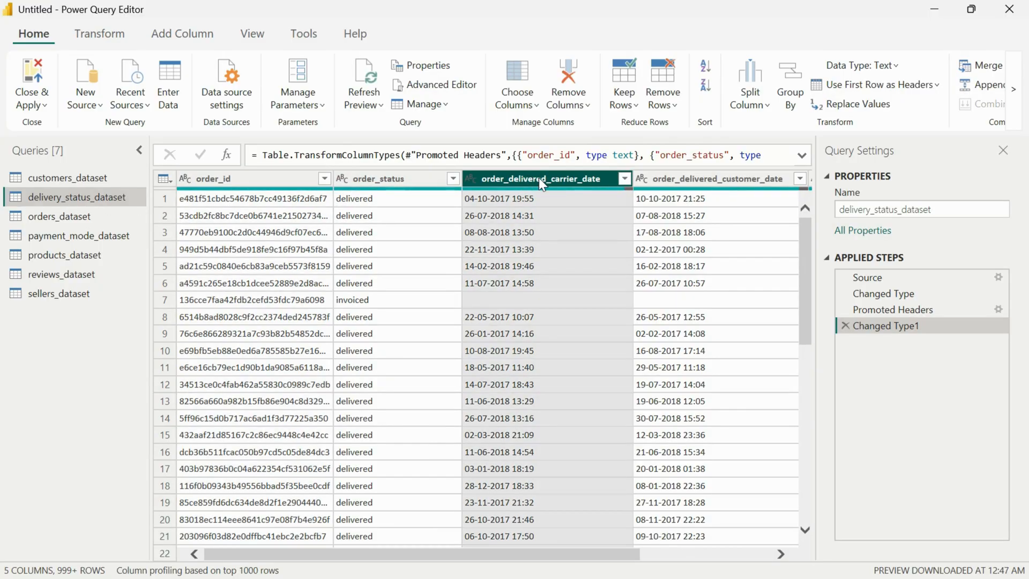
{"action": "left_click", "coordinate": [887, 66]}
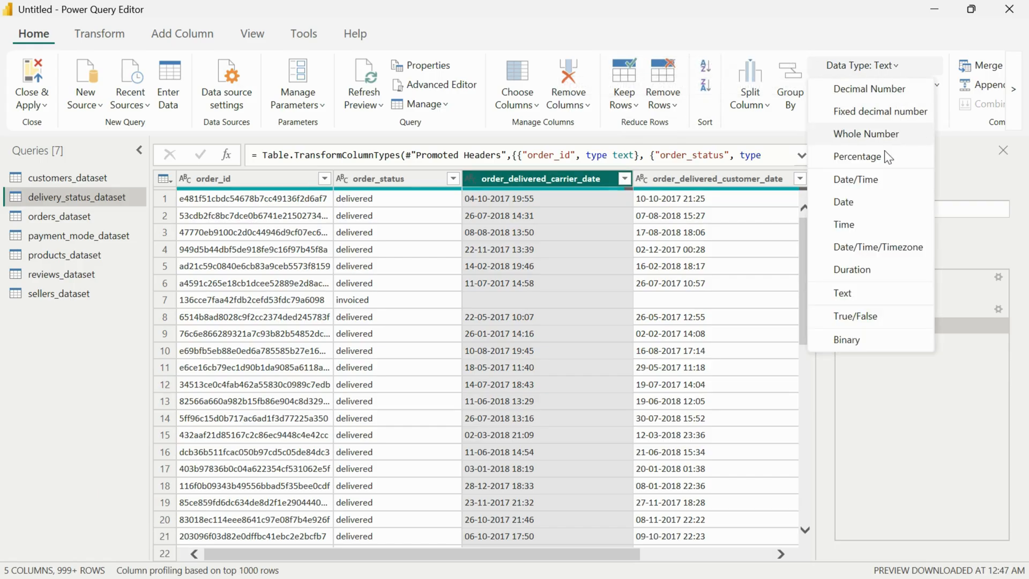
{"action": "left_click", "coordinate": [855, 180]}
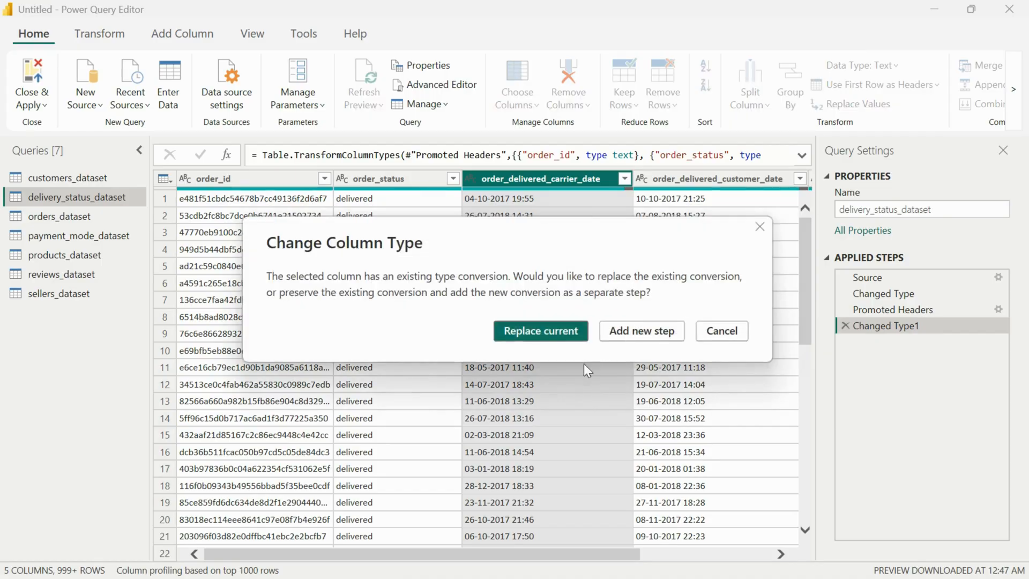
{"action": "left_click", "coordinate": [640, 330]}
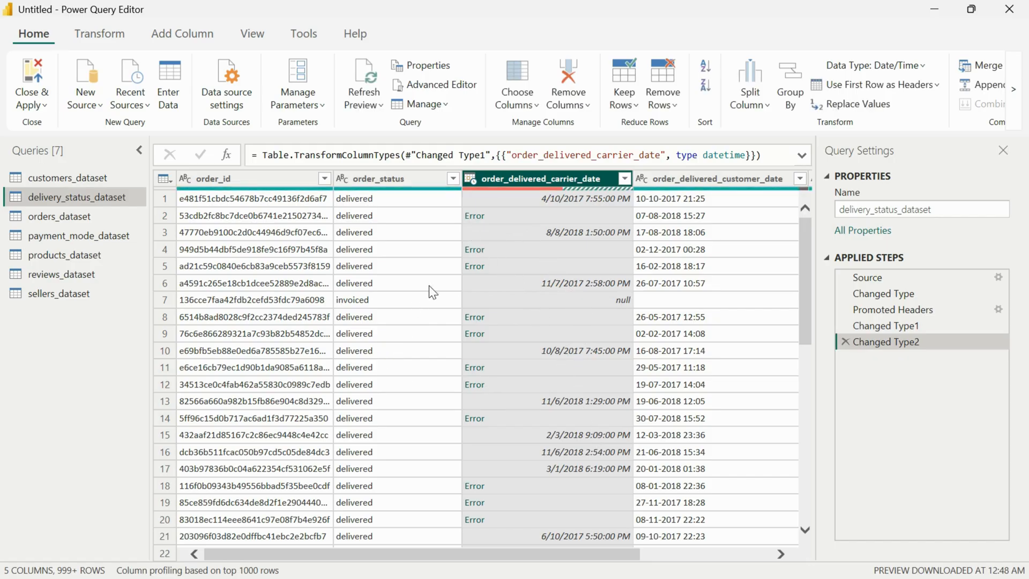
{"action": "left_click", "coordinate": [845, 341]}
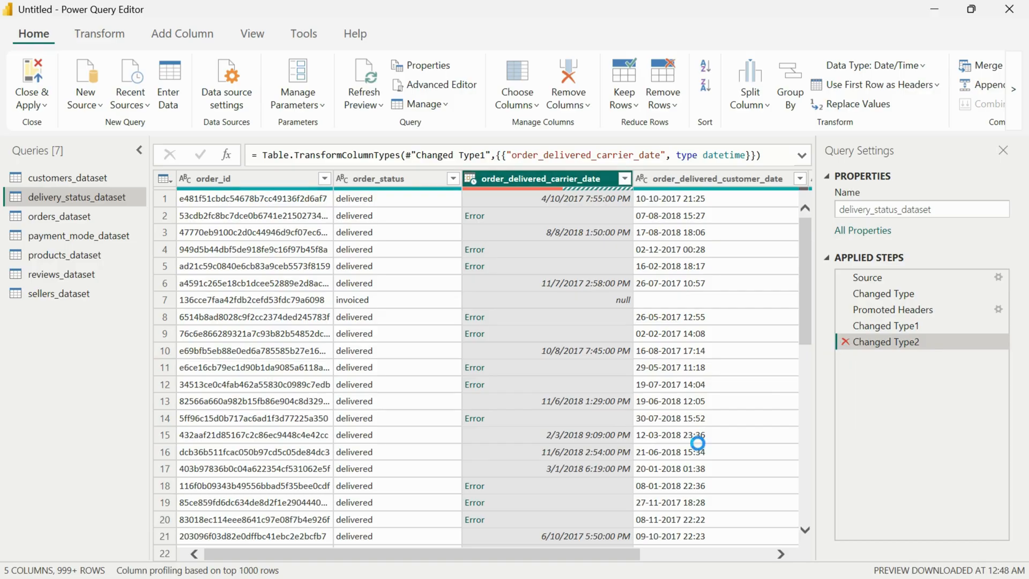
Close Power Query Editor and apply the pending query changes to the report
{"action": "mouse_move", "coordinate": [509, 551]}
{"action": "left_mouse_down"}
{"action": "mouse_move", "coordinate": [674, 551]}
{"action": "mouse_move", "coordinate": [508, 551]}
{"action": "left_mouse_up"}
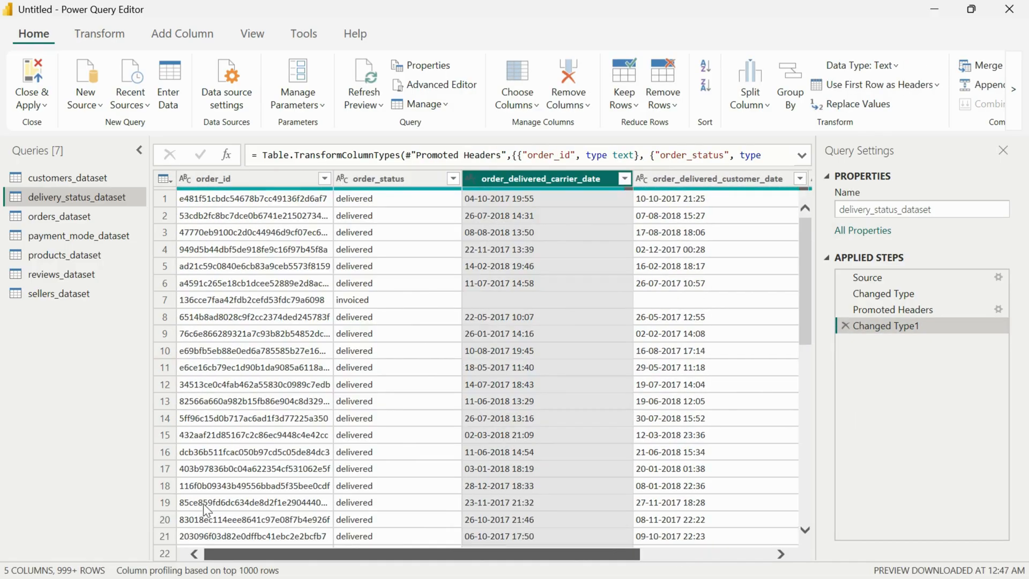
{"action": "left_click", "coordinate": [31, 105]}
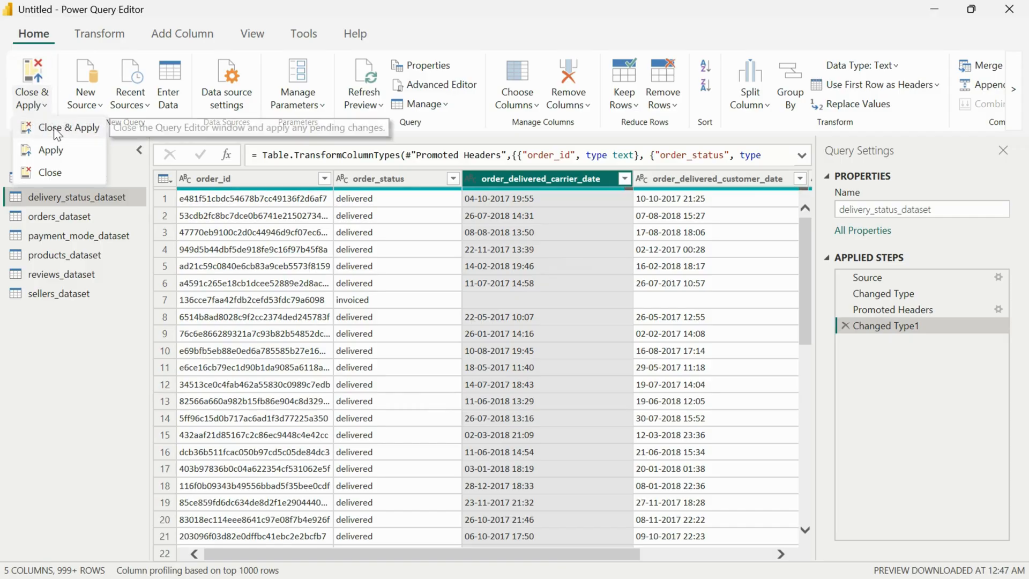
{"action": "left_click", "coordinate": [56, 128]}
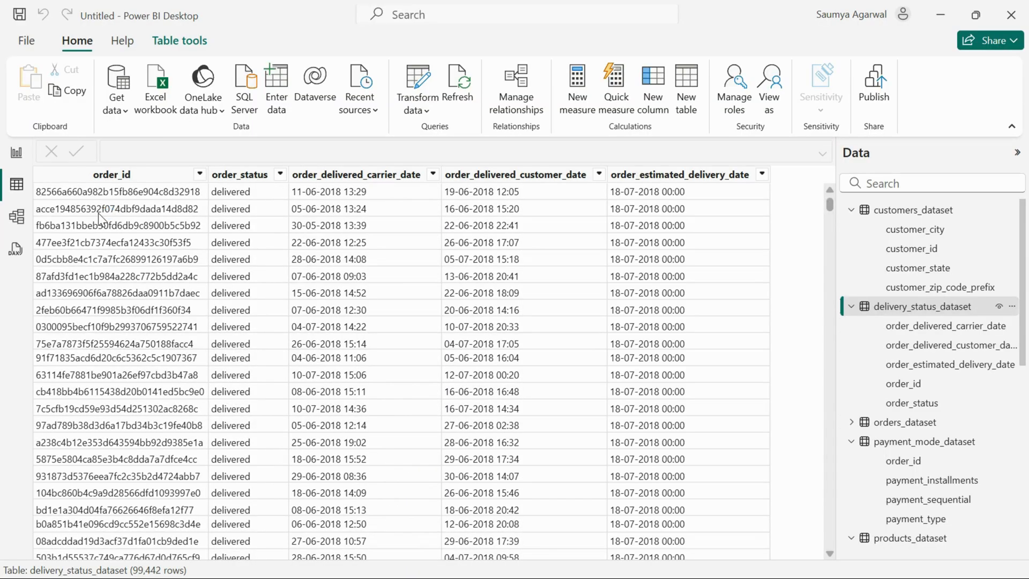
Try to change the data type of order_delivered_carrier_date in delivery_status_dataset to Date/time
{"action": "left_click", "coordinate": [363, 174]}
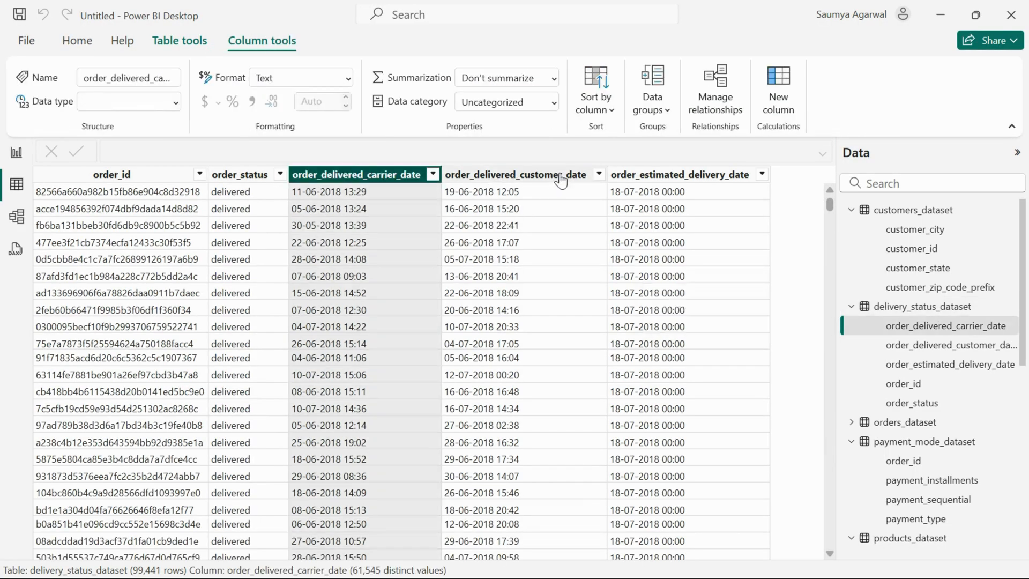
{"action": "left_click", "coordinate": [561, 177]}
{"action": "left_click", "coordinate": [691, 177]}
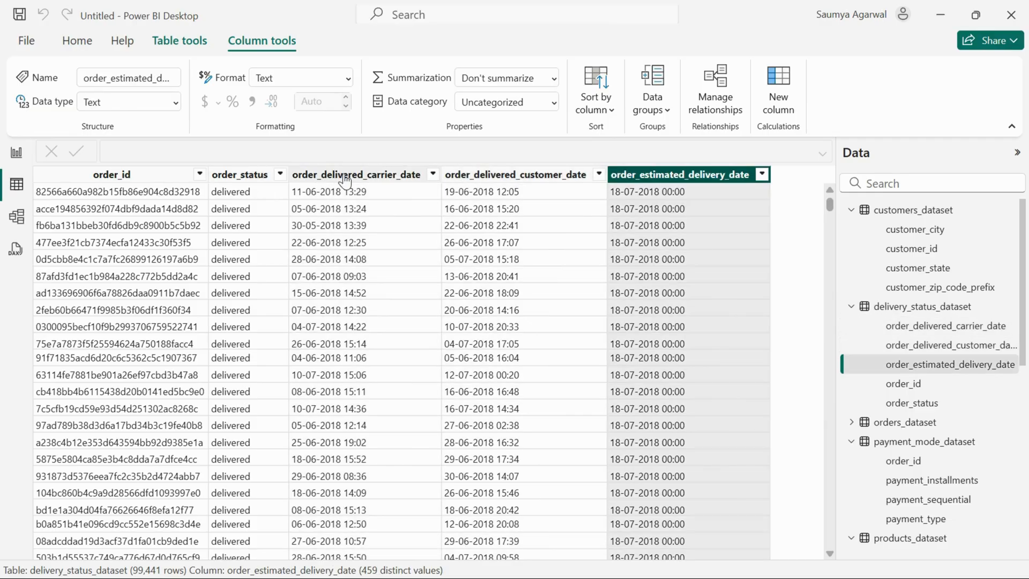
{"action": "left_click", "coordinate": [343, 177]}
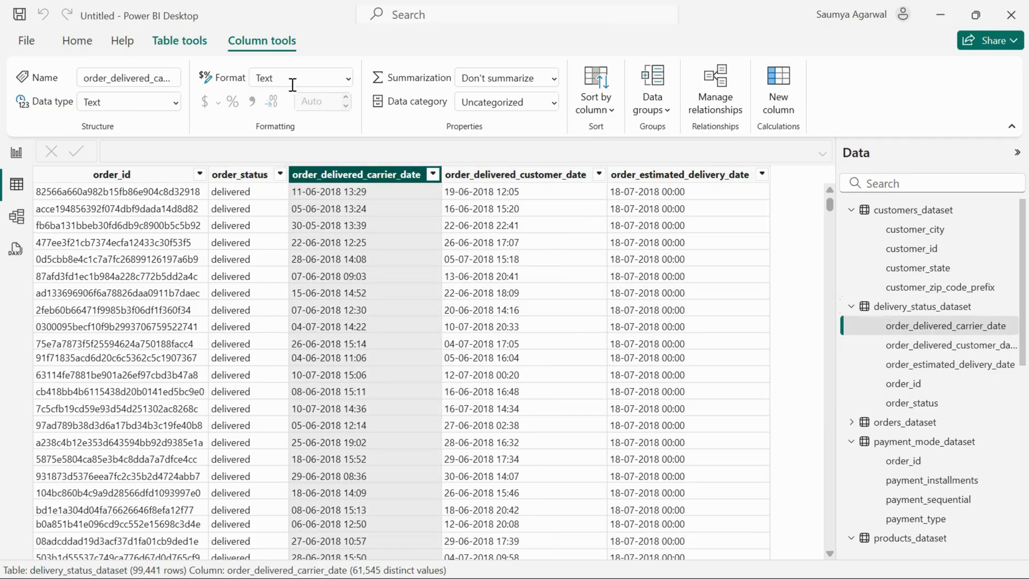
{"action": "left_click", "coordinate": [177, 102]}
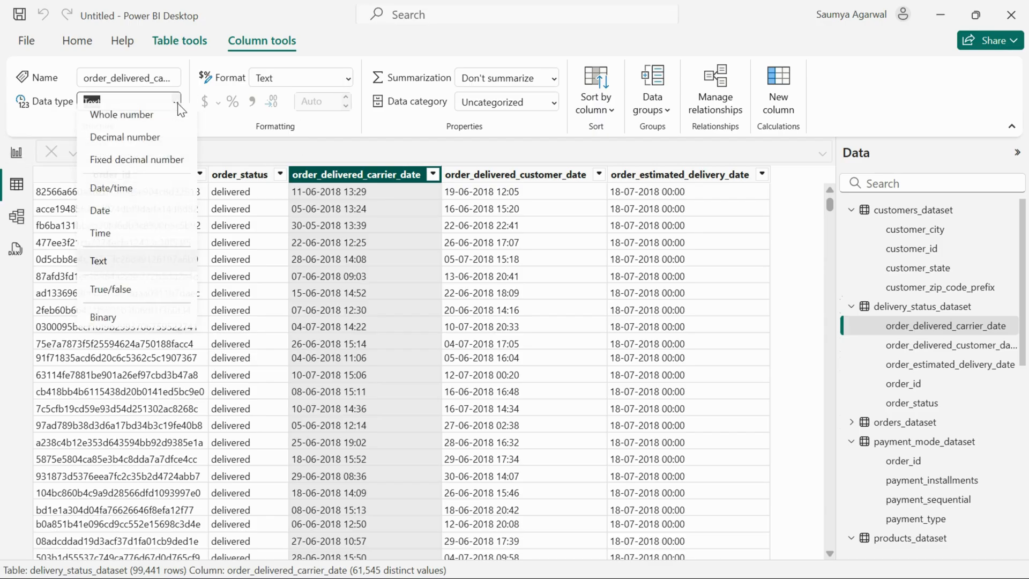
{"action": "left_click", "coordinate": [121, 191]}
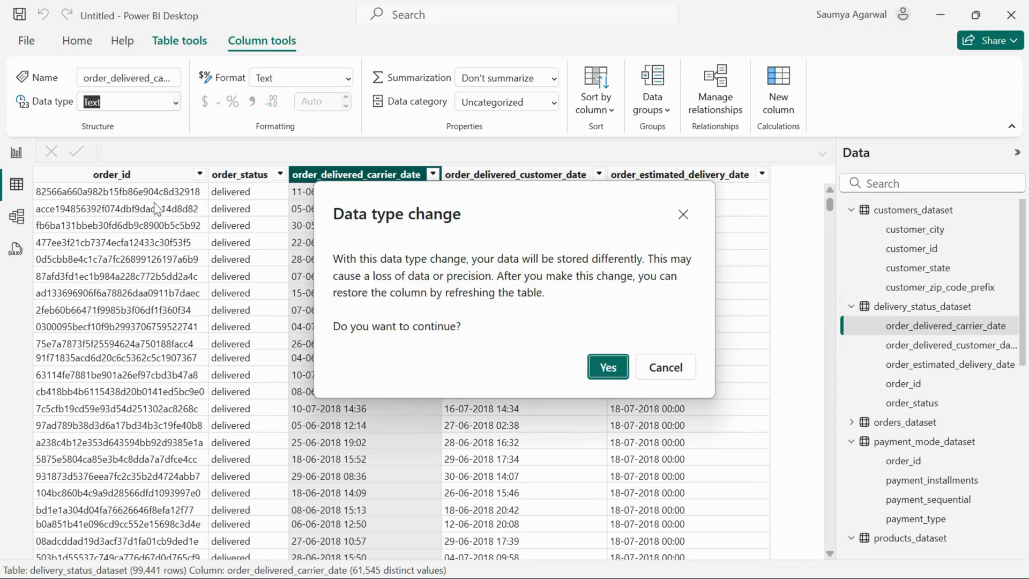
{"action": "left_click", "coordinate": [603, 366]}
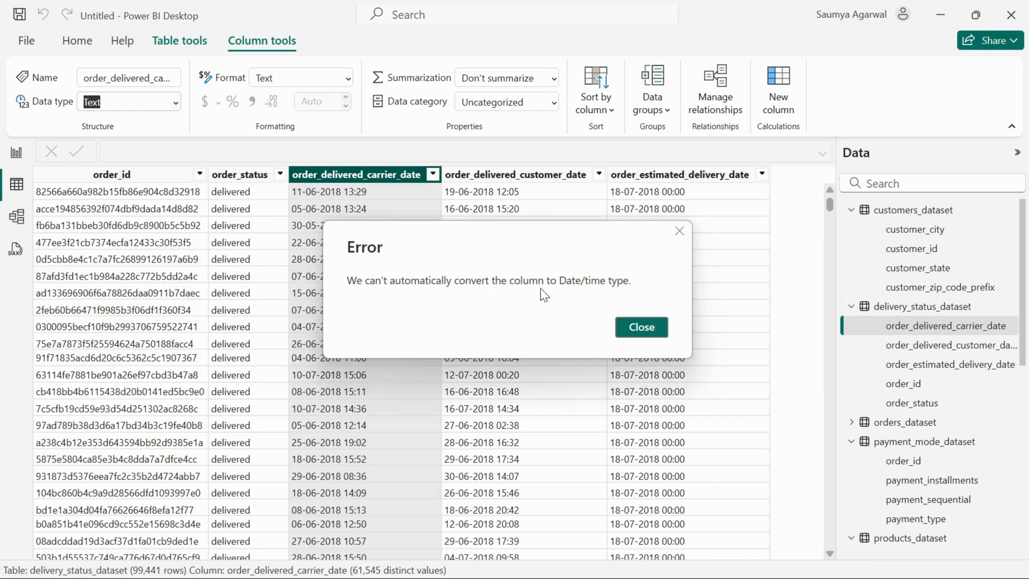
{"action": "left_click", "coordinate": [641, 327]}
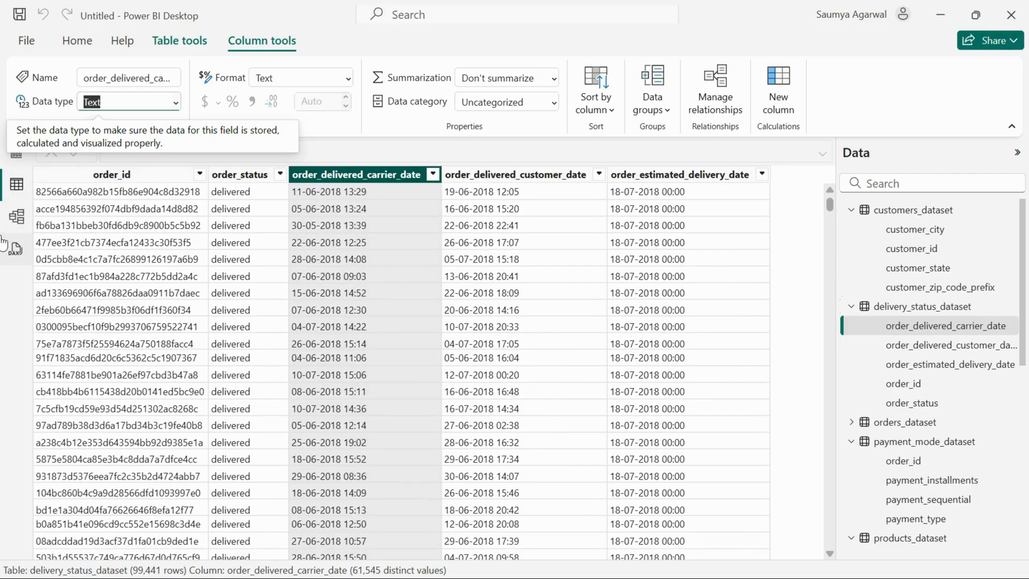
Check the data types of the customer, estimated and carrier delivery date columns in delivery_status_dataset
{"action": "left_click", "coordinate": [13, 220]}
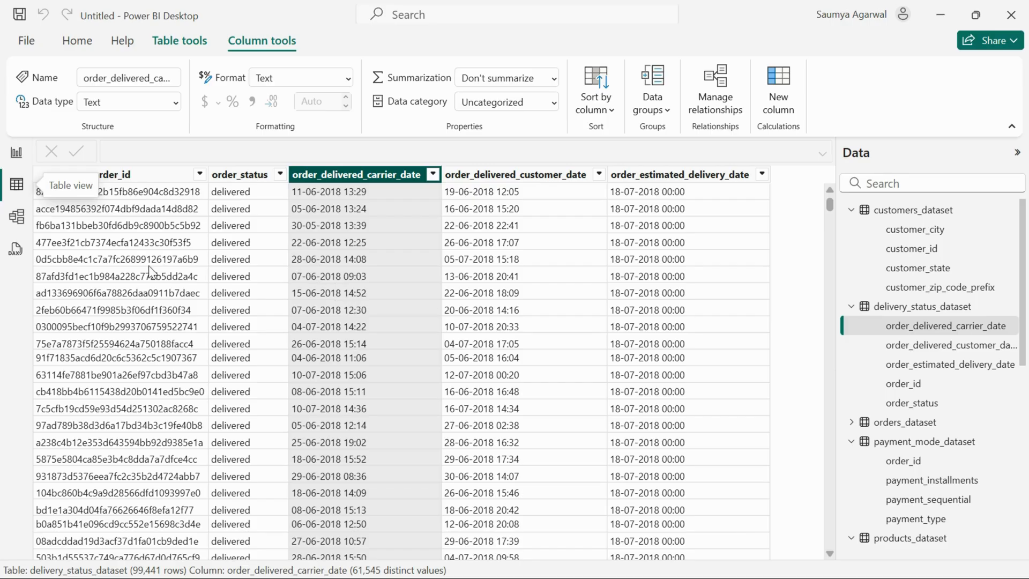
{"action": "left_click", "coordinate": [552, 177]}
{"action": "left_click", "coordinate": [681, 177]}
{"action": "left_click", "coordinate": [382, 177]}
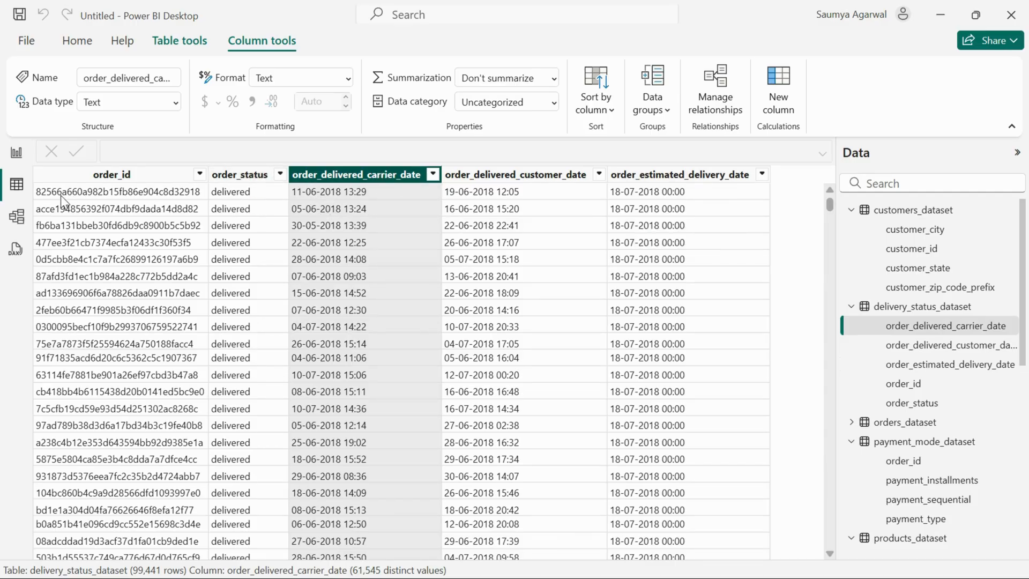
Open the model view, collapse the relationship properties and look through the tables and their existing relationships
{"action": "left_click", "coordinate": [17, 217]}
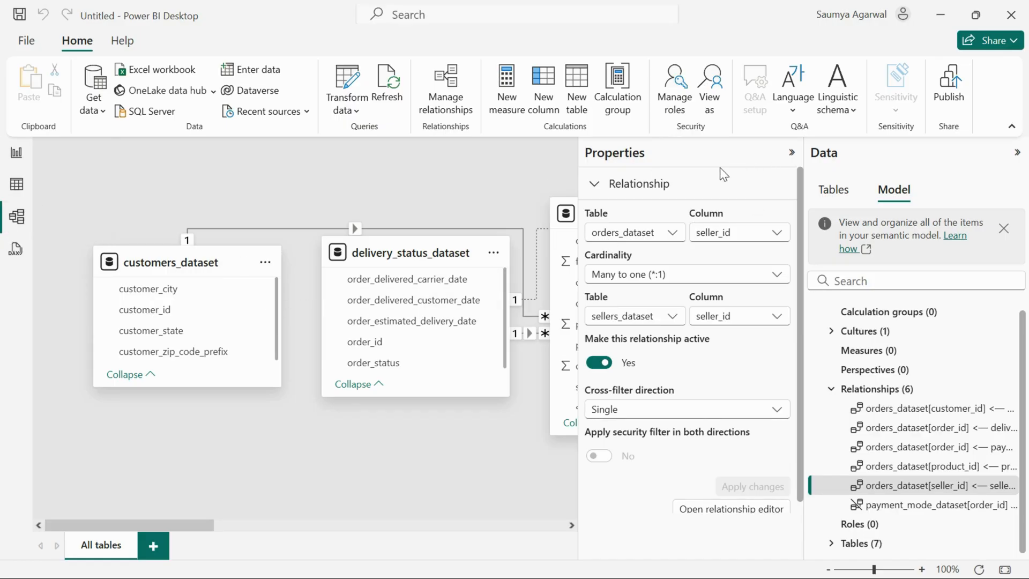
{"action": "left_click", "coordinate": [792, 156]}
{"action": "left_click_drag", "start_coordinate": [449, 198], "coordinate": [104, 184]}
{"action": "left_click_drag", "start_coordinate": [526, 168], "coordinate": [49, 176]}
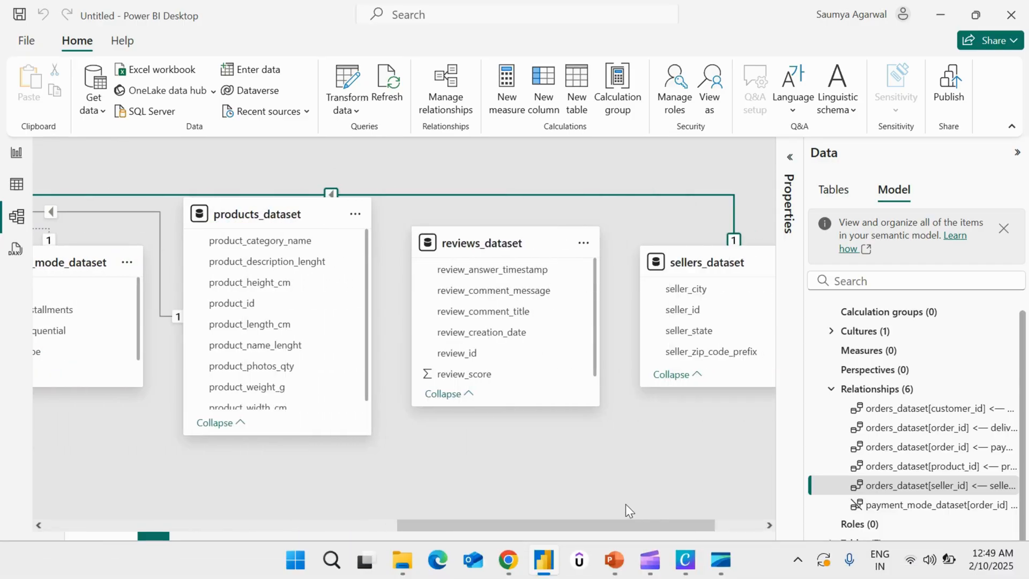
Switch to PowerPoint, present the "Ways to Create Relationships" slide, then end the show and return to Power BI
{"action": "left_click", "coordinate": [614, 560]}
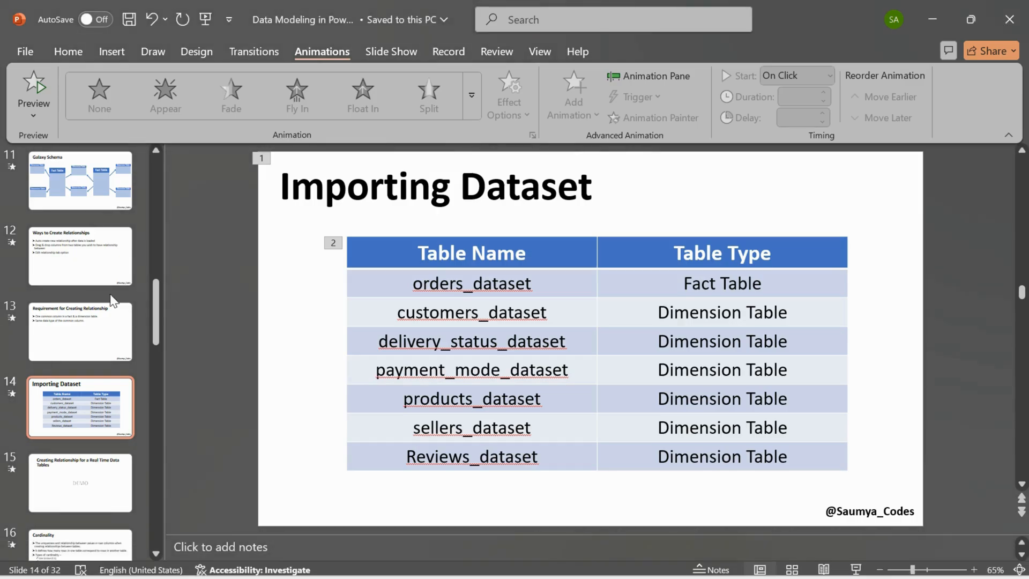
{"action": "scroll", "coordinate": [91, 284], "scroll_direction": "up", "scroll_amount": 1}
{"action": "left_click", "coordinate": [92, 284]}
{"action": "left_click", "coordinate": [856, 570]}
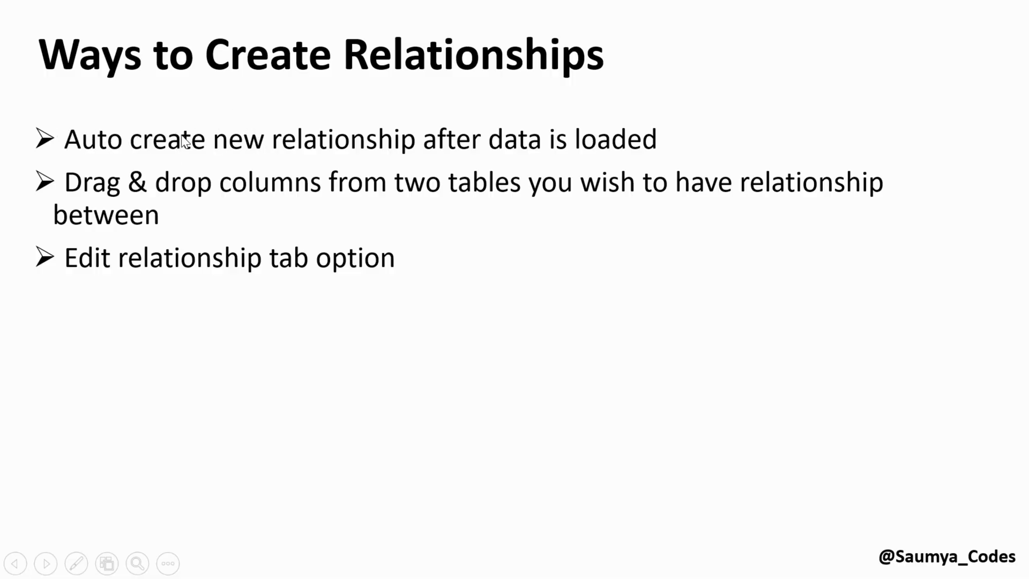
{"action": "key", "text": "Escape"}
{"action": "mouse_move", "coordinate": [723, 559]}
{"action": "left_click", "coordinate": [544, 560]}
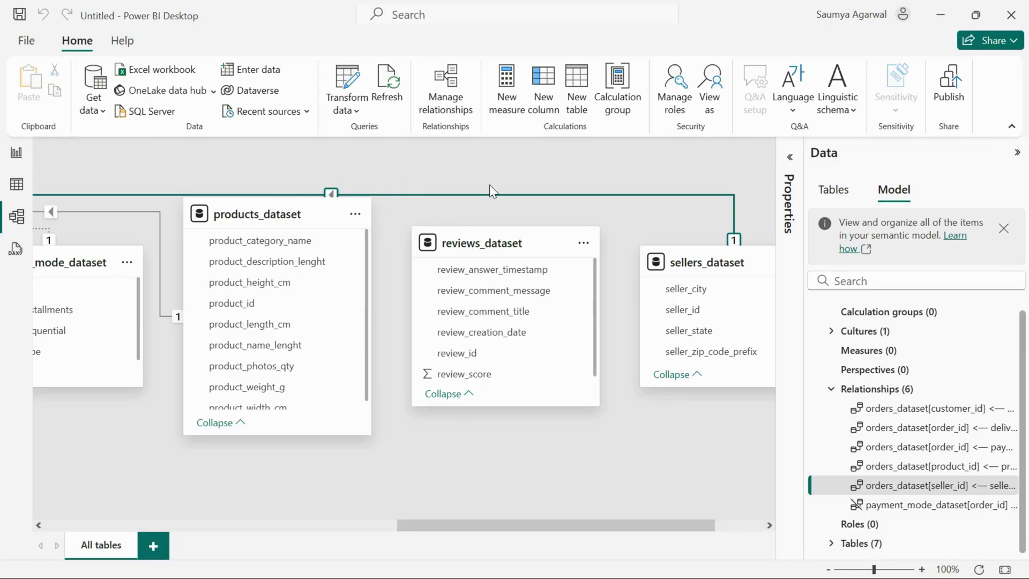
Turn off autodetection of new relationships after data is loaded in the current file's data load options
{"action": "left_click", "coordinate": [27, 41]}
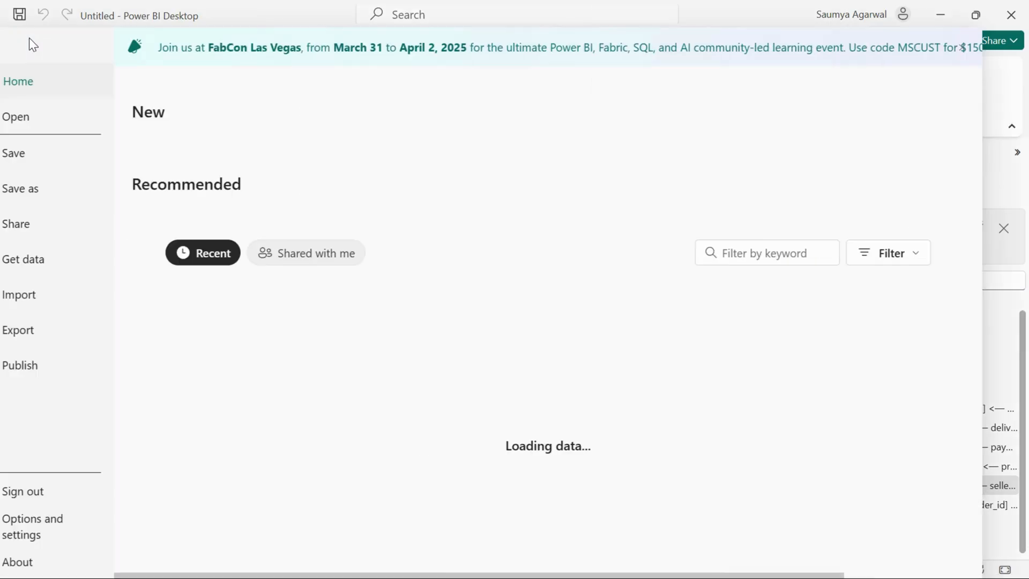
{"action": "left_click", "coordinate": [23, 46]}
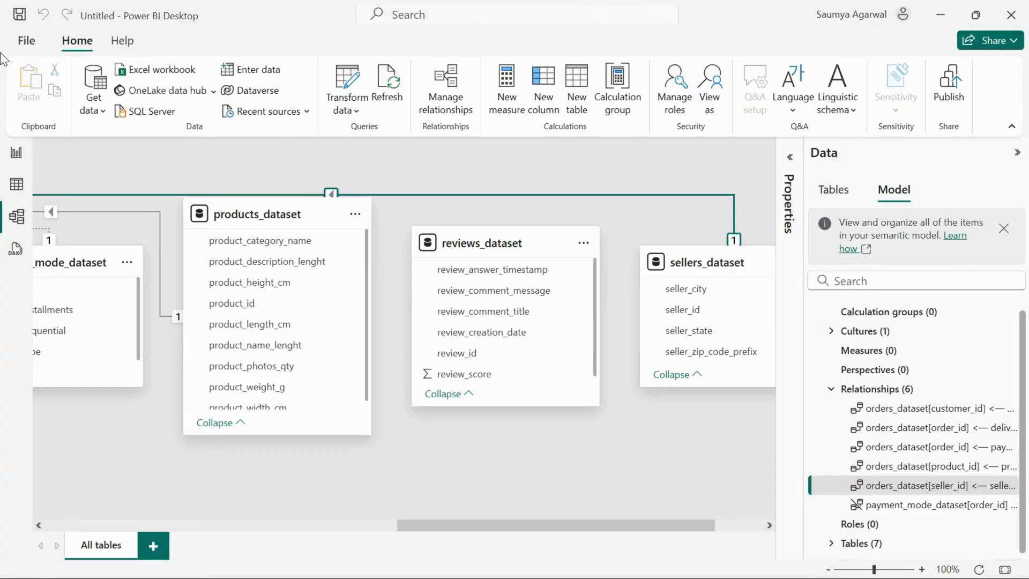
{"action": "left_click", "coordinate": [29, 45]}
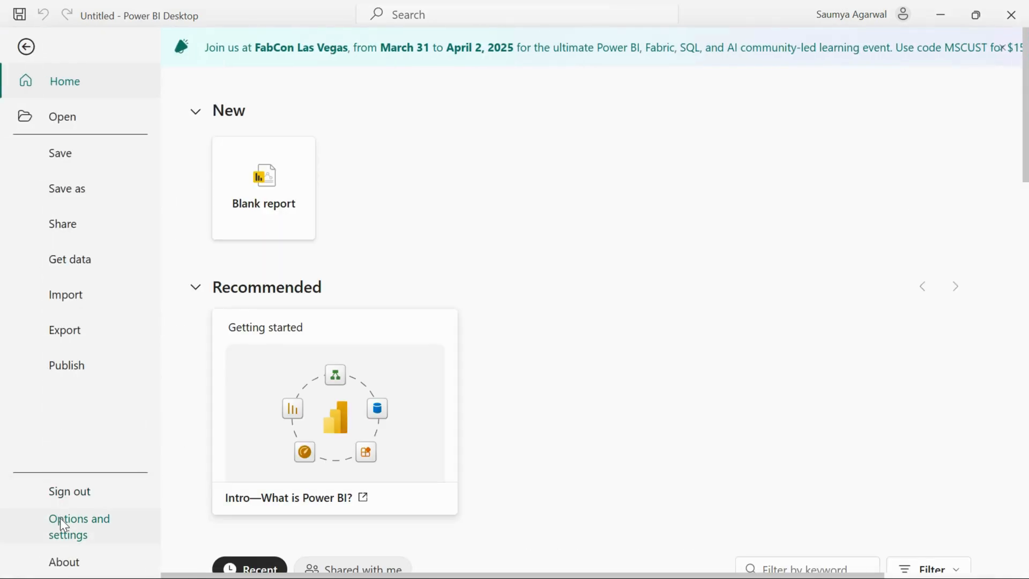
{"action": "left_click", "coordinate": [62, 522]}
{"action": "key", "text": "Escape"}
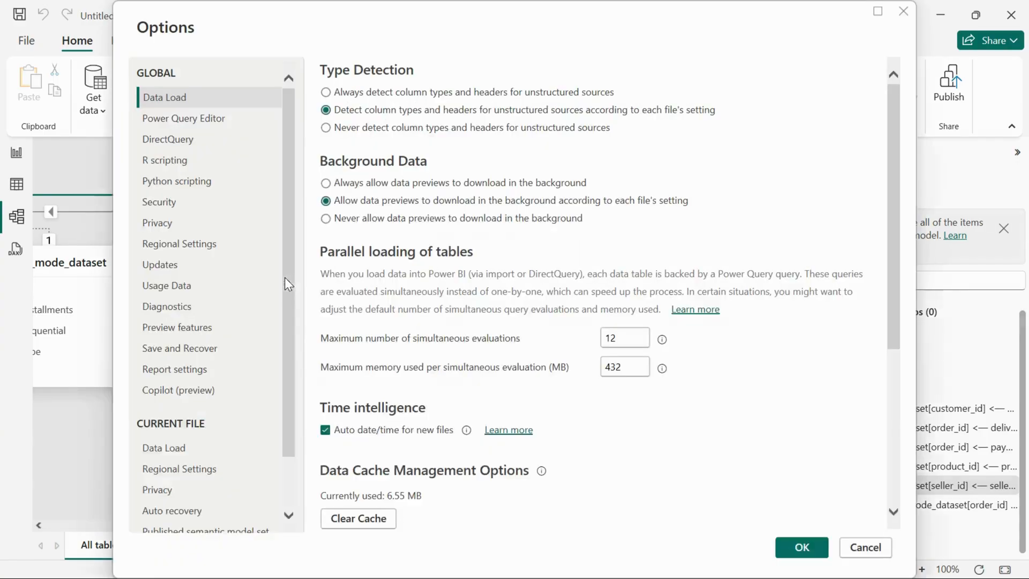
{"action": "scroll", "coordinate": [172, 421], "scroll_direction": "down", "scroll_amount": 2}
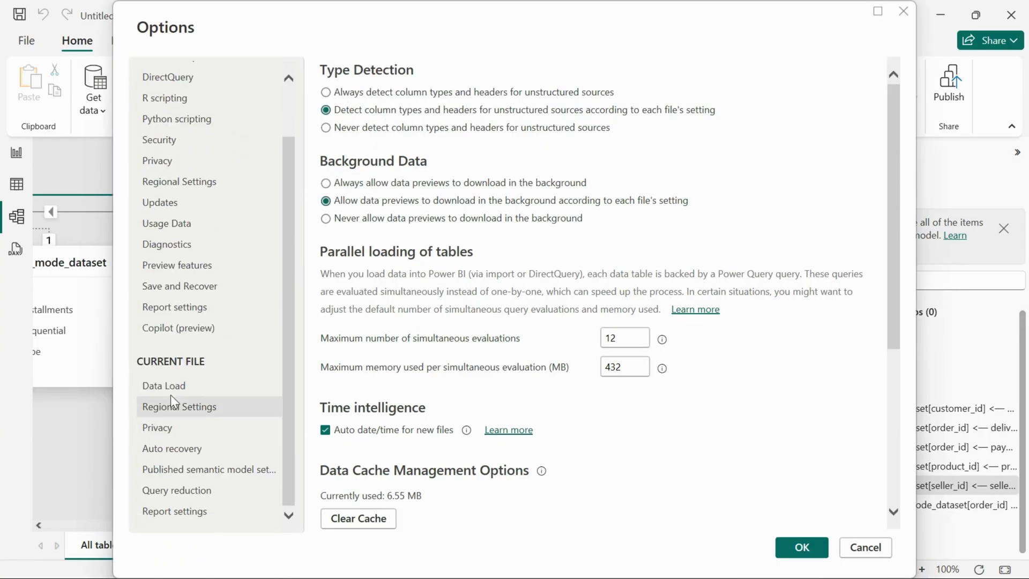
{"action": "left_click", "coordinate": [169, 388]}
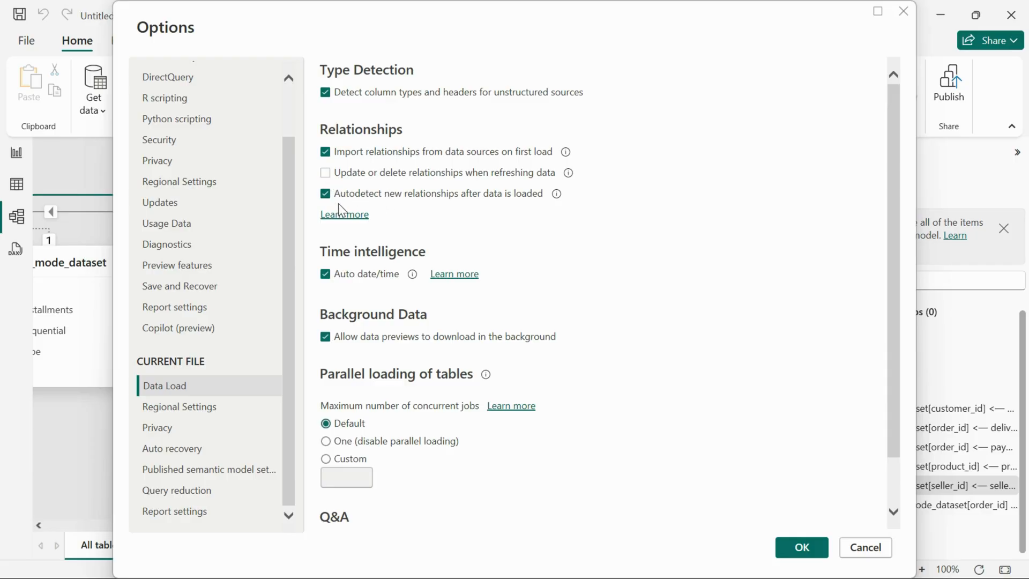
{"action": "left_click", "coordinate": [325, 195]}
{"action": "key", "text": "Return"}
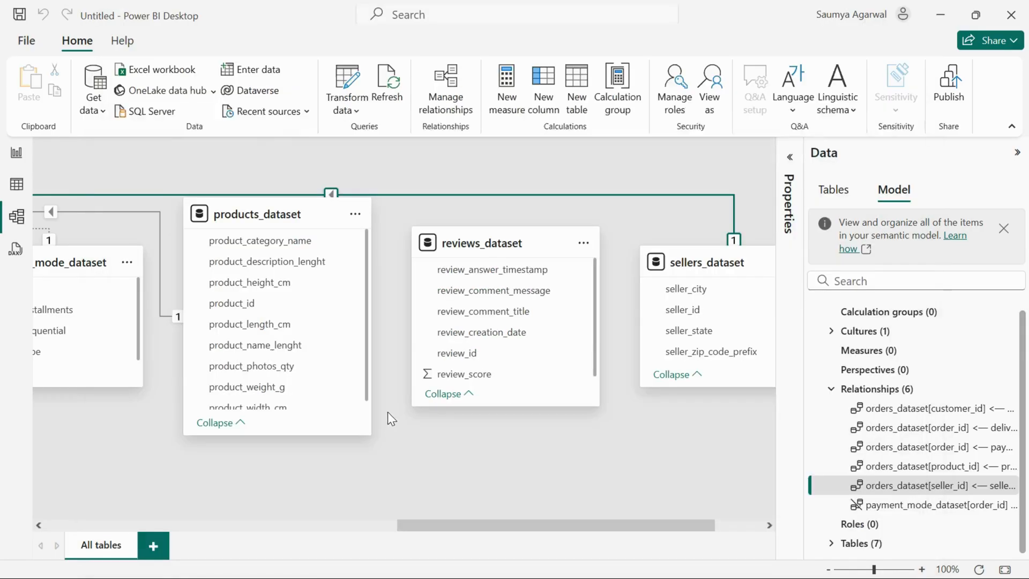
Shrink the customers_dataset and delivery_status_dataset cards and stack them beside orders_dataset, with delivery_status_dataset above customers_dataset
{"action": "left_click_drag", "start_coordinate": [446, 529], "coordinate": [17, 479]}
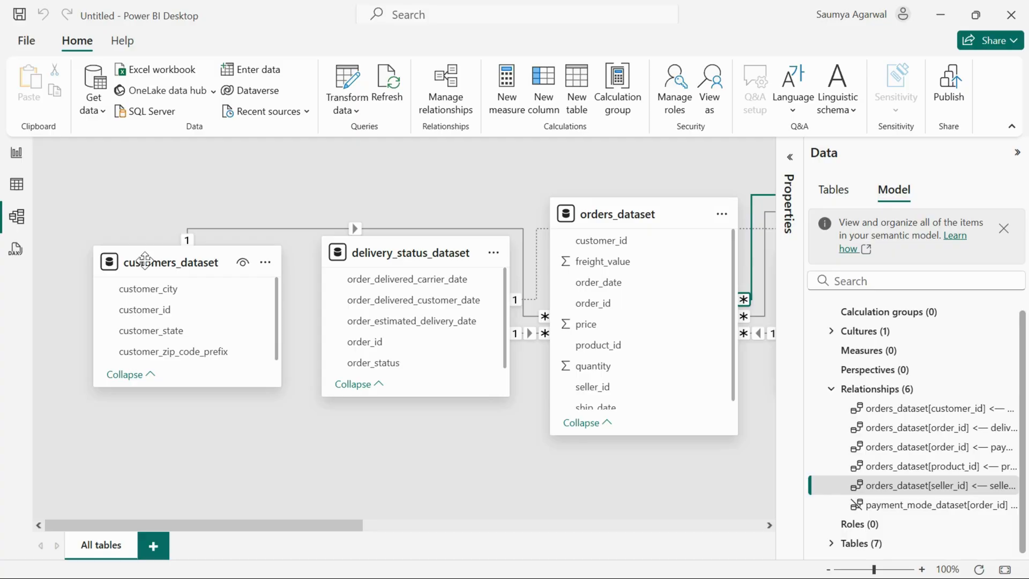
{"action": "left_click_drag", "start_coordinate": [133, 259], "coordinate": [120, 232]}
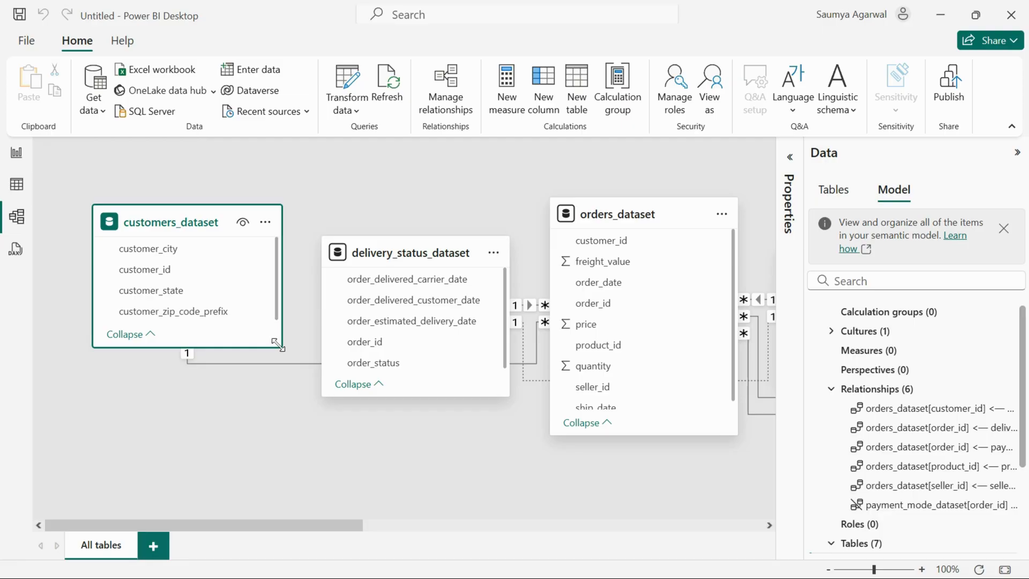
{"action": "left_click_drag", "start_coordinate": [279, 345], "coordinate": [249, 304]}
{"action": "left_click_drag", "start_coordinate": [395, 254], "coordinate": [252, 131]}
{"action": "left_click_drag", "start_coordinate": [166, 242], "coordinate": [169, 403]}
{"action": "left_click_drag", "start_coordinate": [235, 183], "coordinate": [152, 160]}
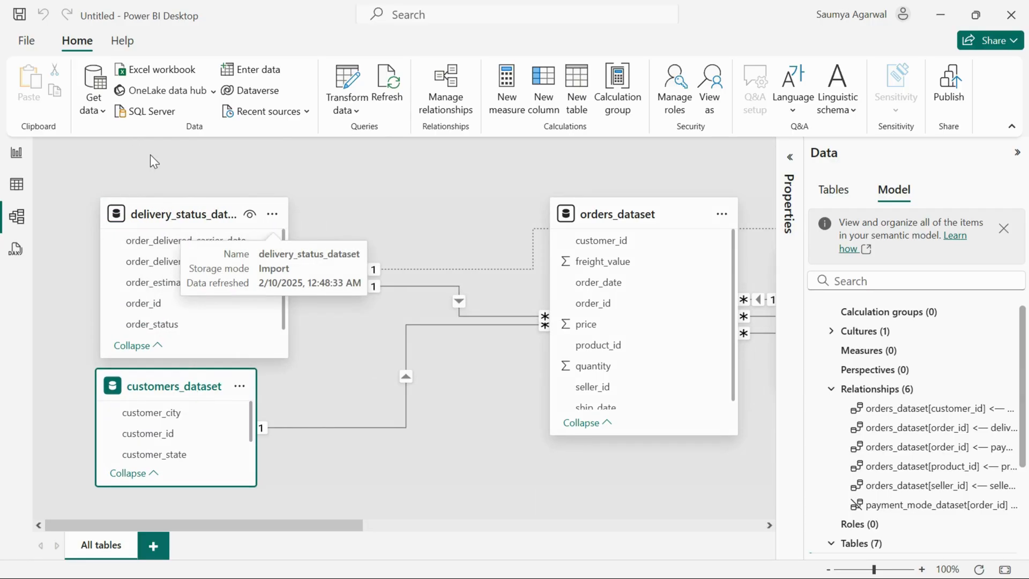
{"action": "left_click_drag", "start_coordinate": [277, 357], "coordinate": [262, 280]}
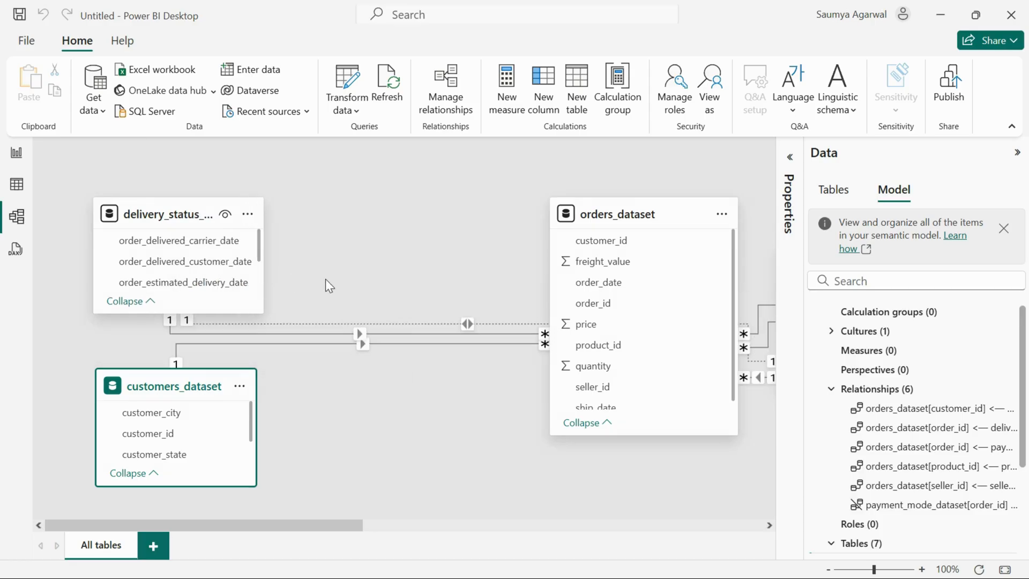
Move orders_dataset lower and shorten its card, then place a smaller payment_mode_dataset card above it
{"action": "left_click_drag", "start_coordinate": [625, 214], "coordinate": [460, 283]}
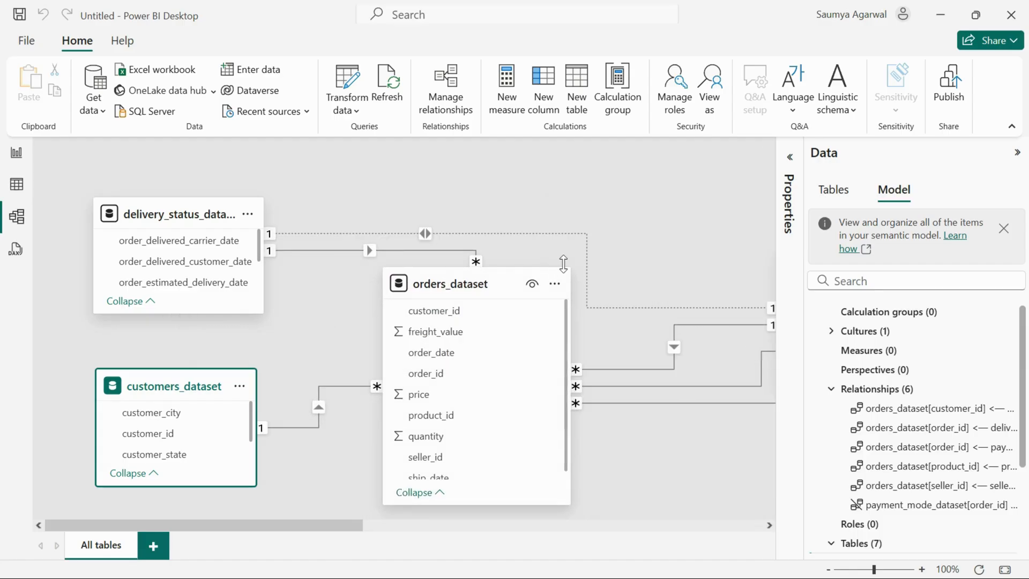
{"action": "left_click_drag", "start_coordinate": [569, 268], "coordinate": [572, 341]}
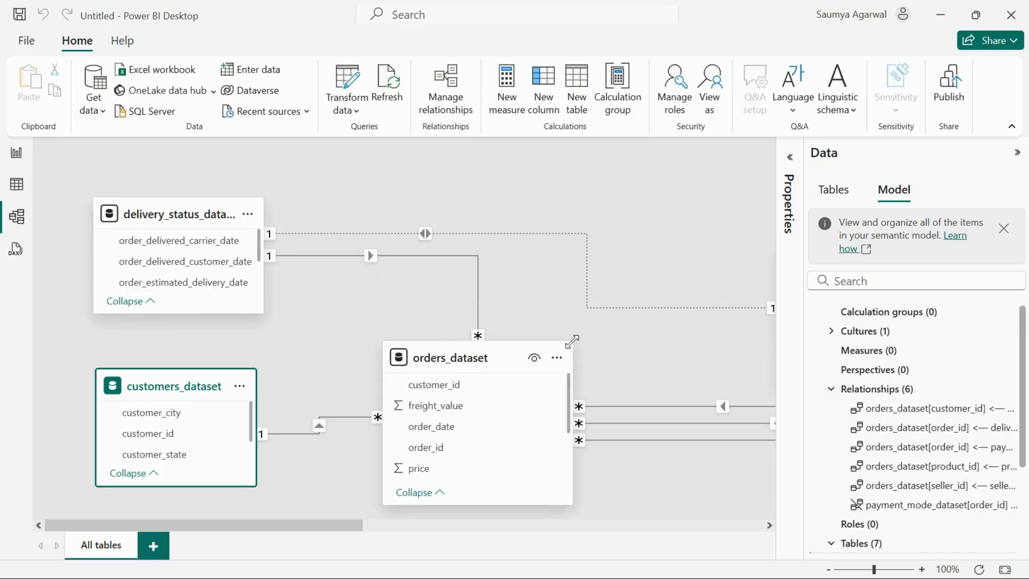
{"action": "scroll", "coordinate": [589, 344], "scroll_direction": "right", "scroll_amount": 5}
{"action": "left_click_drag", "start_coordinate": [655, 264], "coordinate": [377, 156]}
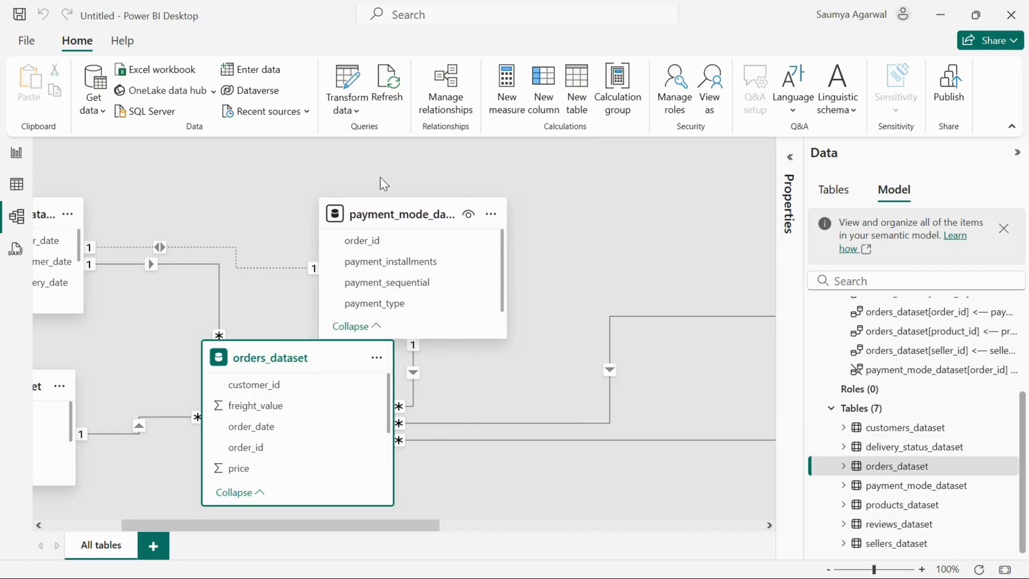
{"action": "left_click_drag", "start_coordinate": [503, 336], "coordinate": [474, 299]}
Move products_dataset next to orders_dataset, on the side opposite customers_dataset, and reduce its card size
{"action": "left_click_drag", "start_coordinate": [584, 403], "coordinate": [333, 368]}
{"action": "left_click_drag", "start_coordinate": [608, 215], "coordinate": [336, 302]}
{"action": "left_click_drag", "start_coordinate": [581, 379], "coordinate": [668, 303]}
{"action": "left_click_drag", "start_coordinate": [653, 414], "coordinate": [681, 401]}
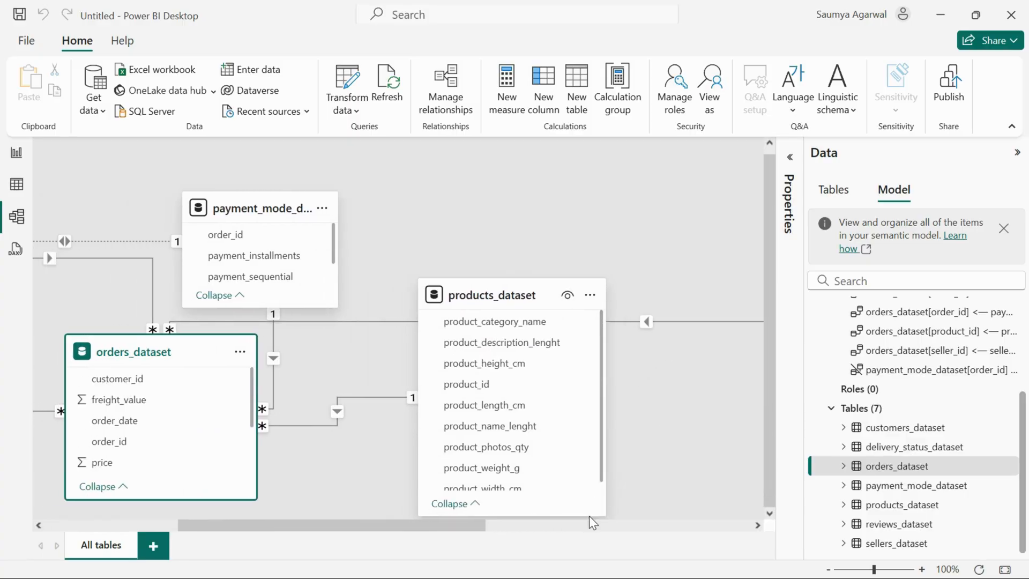
{"action": "left_click_drag", "start_coordinate": [604, 514], "coordinate": [584, 476]}
Move reviews_dataset and sellers_dataset closer to products_dataset, with sellers_dataset below reviews_dataset
{"action": "left_click_drag", "start_coordinate": [633, 442], "coordinate": [236, 436]}
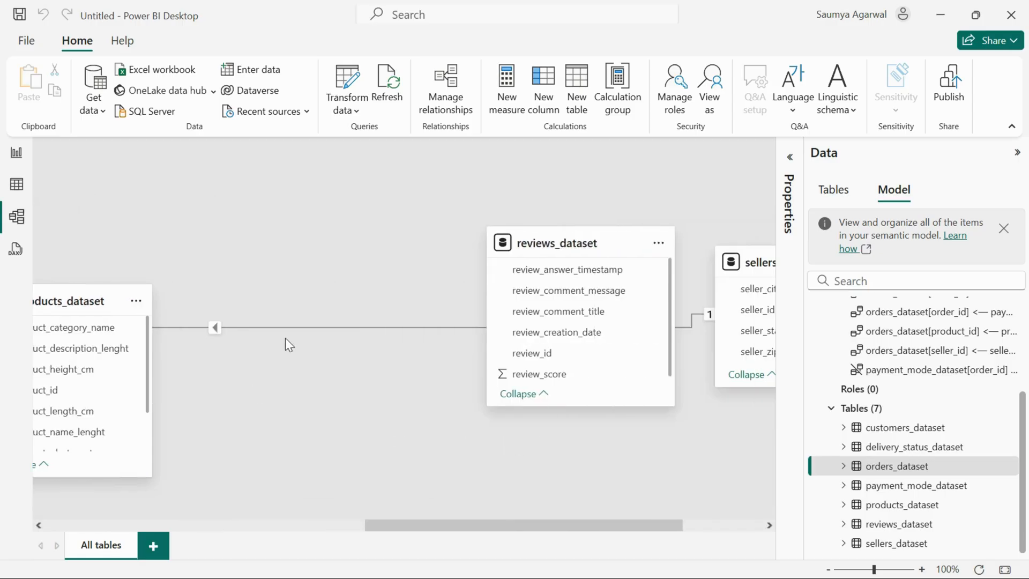
{"action": "left_click_drag", "start_coordinate": [579, 239], "coordinate": [254, 209]}
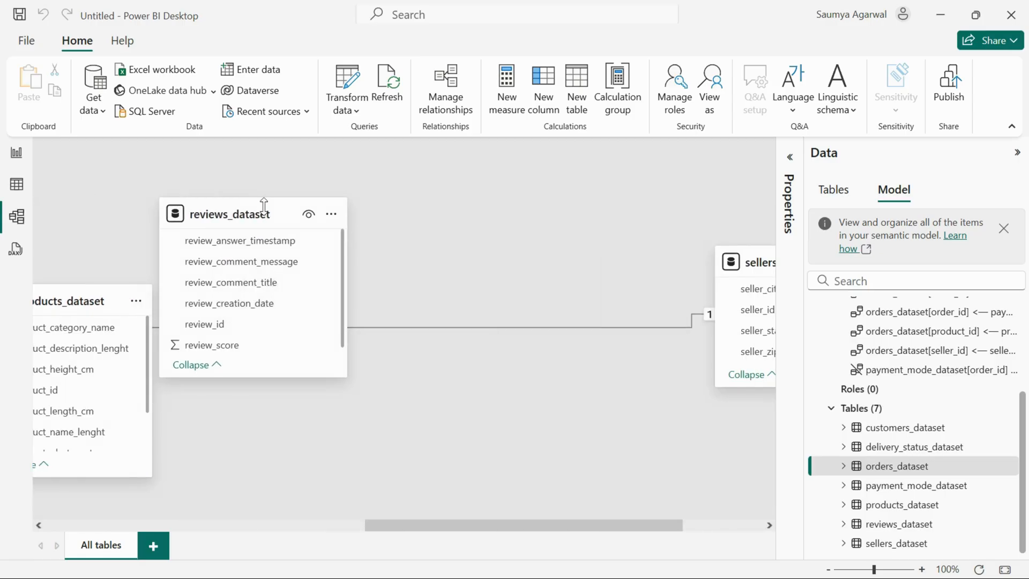
{"action": "left_click_drag", "start_coordinate": [756, 262], "coordinate": [653, 408]}
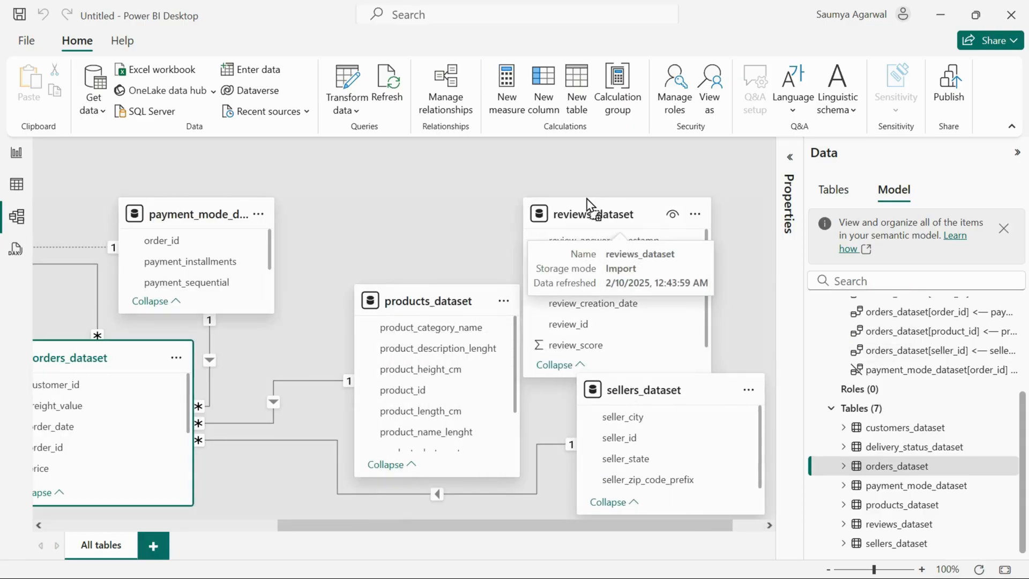
Shrink the reviews_dataset card and reposition it above sellers_dataset, clear of the neighbouring tables
{"action": "left_click_drag", "start_coordinate": [517, 348], "coordinate": [537, 315]}
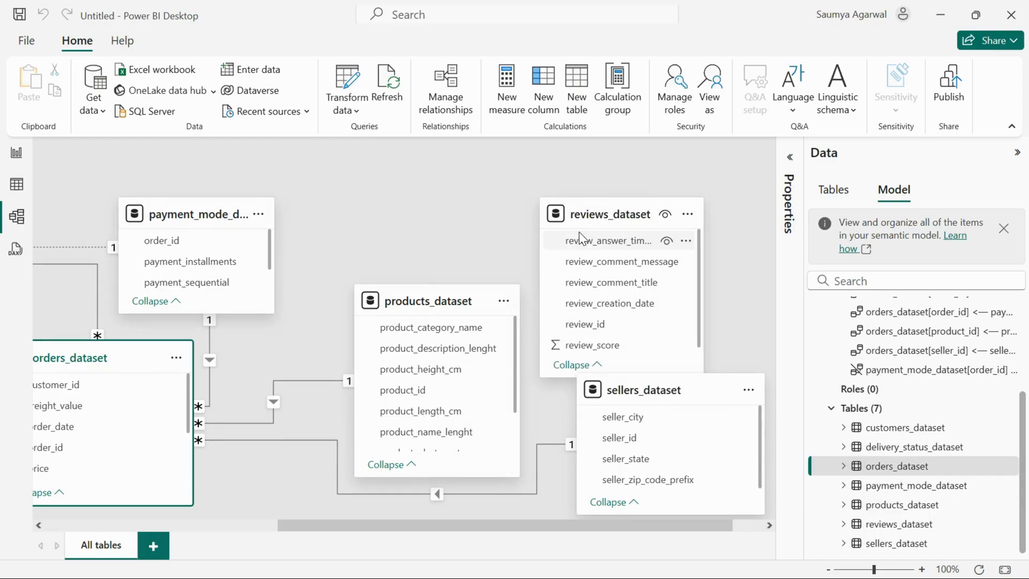
{"action": "left_click_drag", "start_coordinate": [552, 215], "coordinate": [505, 215]}
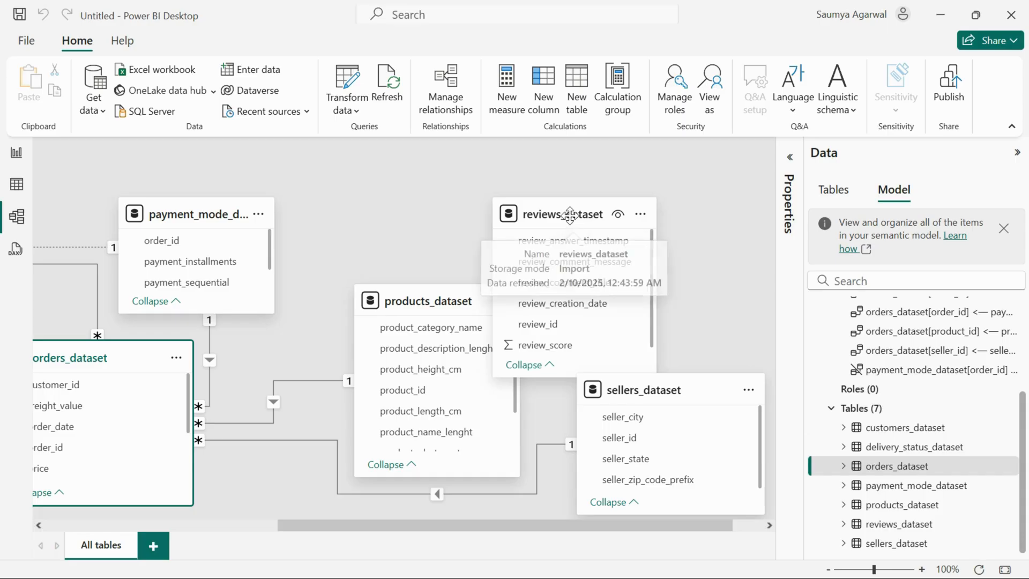
{"action": "left_click", "coordinate": [654, 375]}
{"action": "left_click_drag", "start_coordinate": [655, 376], "coordinate": [663, 328]}
{"action": "left_click_drag", "start_coordinate": [563, 210], "coordinate": [638, 210]}
{"action": "scroll", "coordinate": [616, 197], "scroll_direction": "left", "scroll_amount": 1}
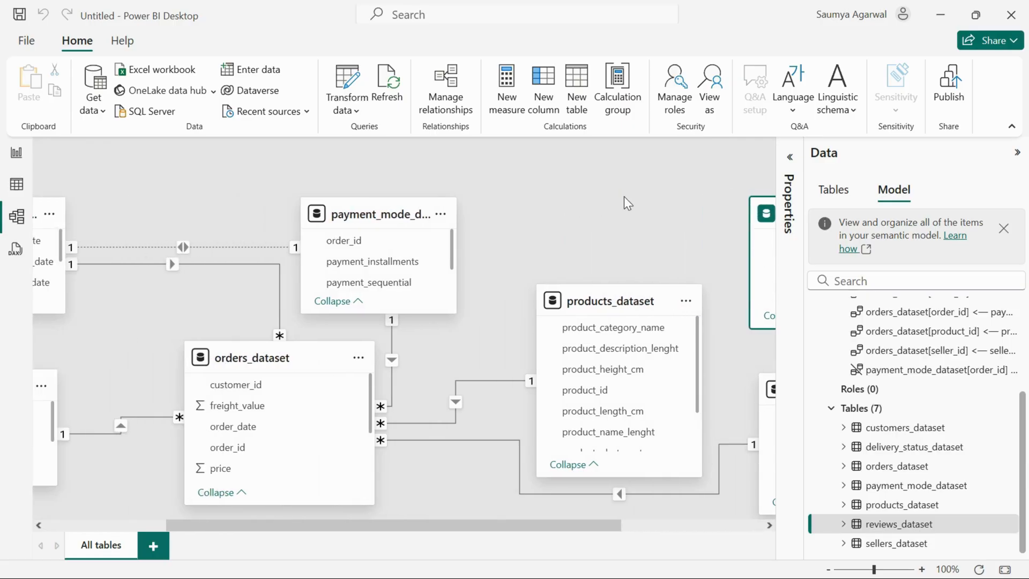
Lower orders_dataset and customers_dataset, move delivery_status_dataset slightly down, and align products_dataset beside payment_mode_dataset above orders_dataset
{"action": "left_click_drag", "start_coordinate": [876, 572], "coordinate": [863, 573]}
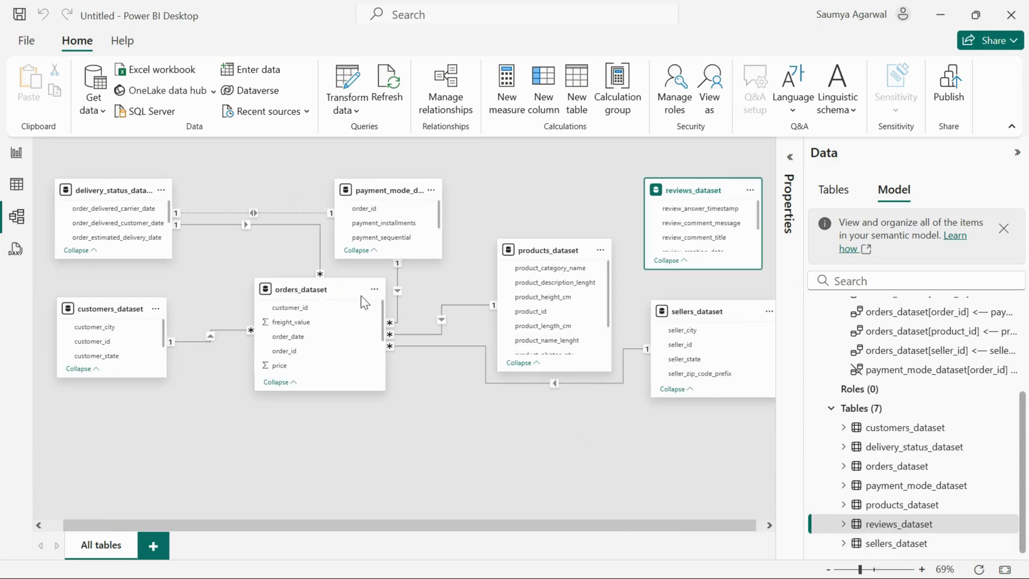
{"action": "left_click_drag", "start_coordinate": [306, 292], "coordinate": [372, 339]}
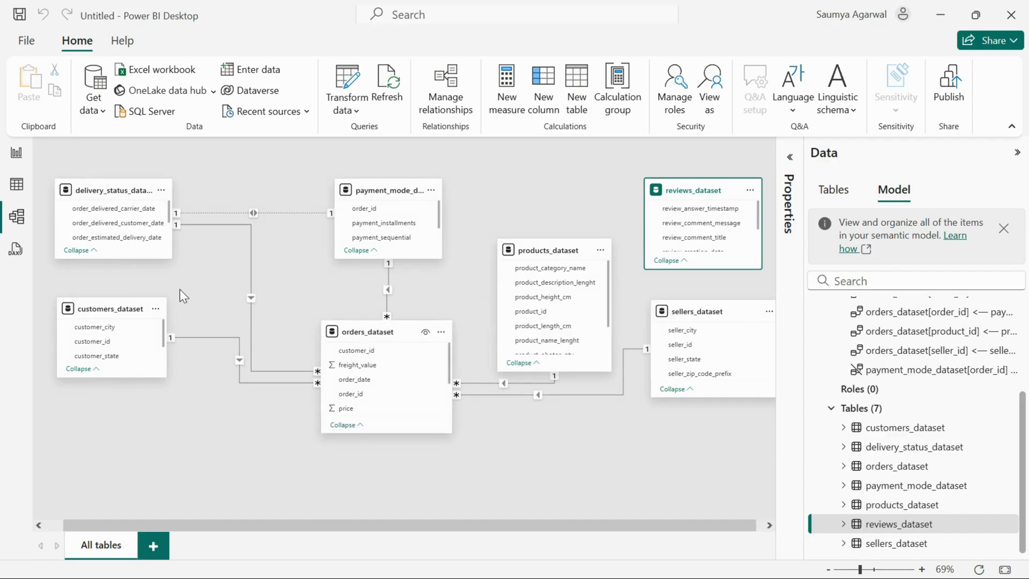
{"action": "left_click_drag", "start_coordinate": [92, 308], "coordinate": [100, 368]}
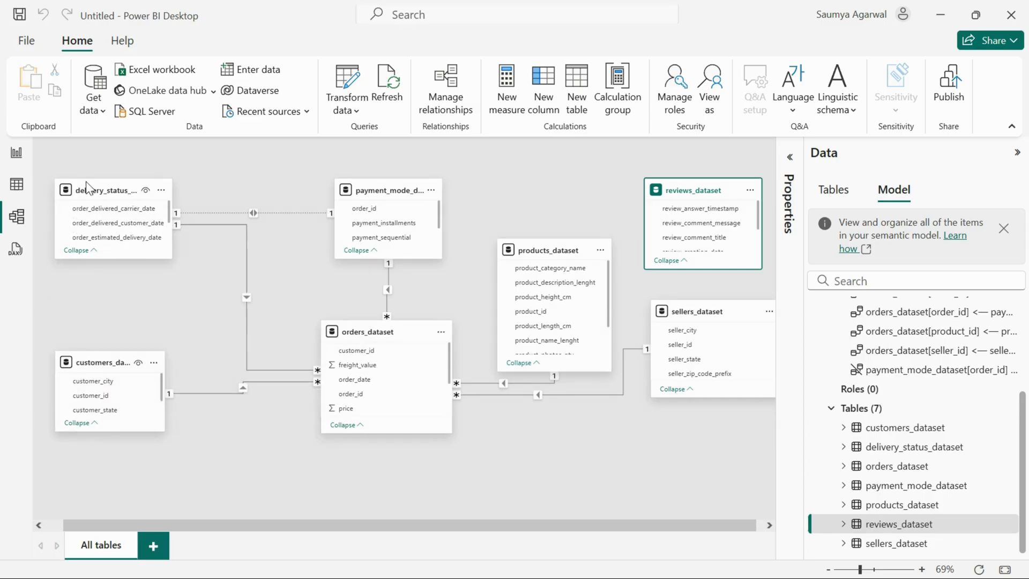
{"action": "left_click_drag", "start_coordinate": [103, 191], "coordinate": [112, 222]}
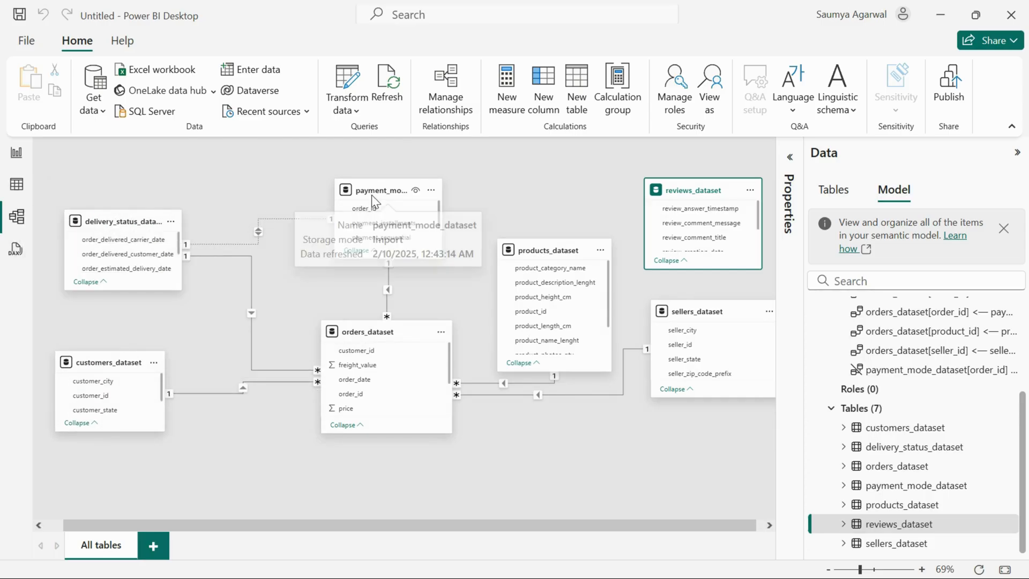
{"action": "left_click_drag", "start_coordinate": [372, 194], "coordinate": [349, 194]}
{"action": "left_click_drag", "start_coordinate": [532, 244], "coordinate": [506, 185]}
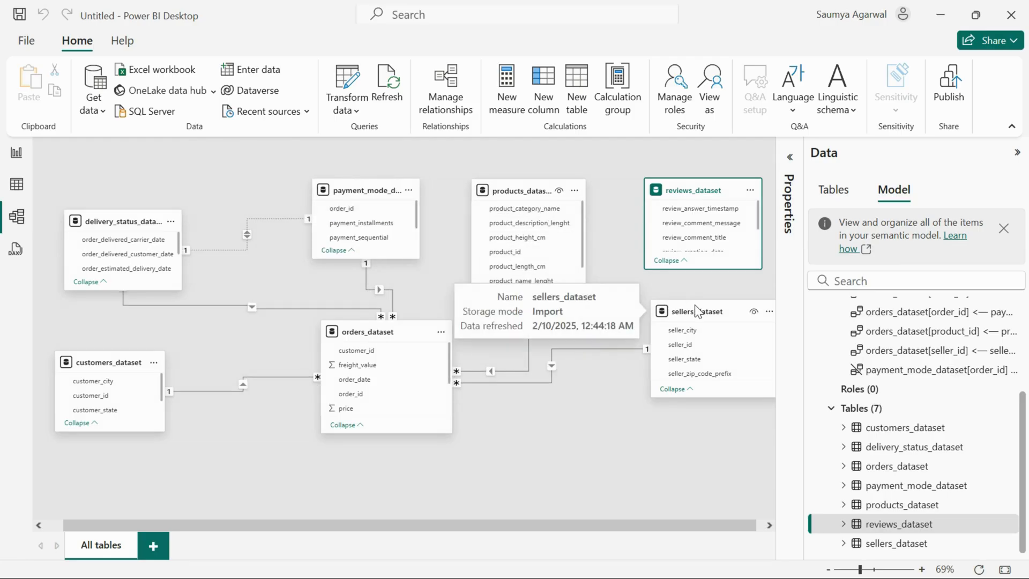
Move sellers_dataset closer to products_dataset and place reviews_dataset below sellers_dataset, clear of the other tables
{"action": "left_click_drag", "start_coordinate": [674, 311], "coordinate": [612, 401]}
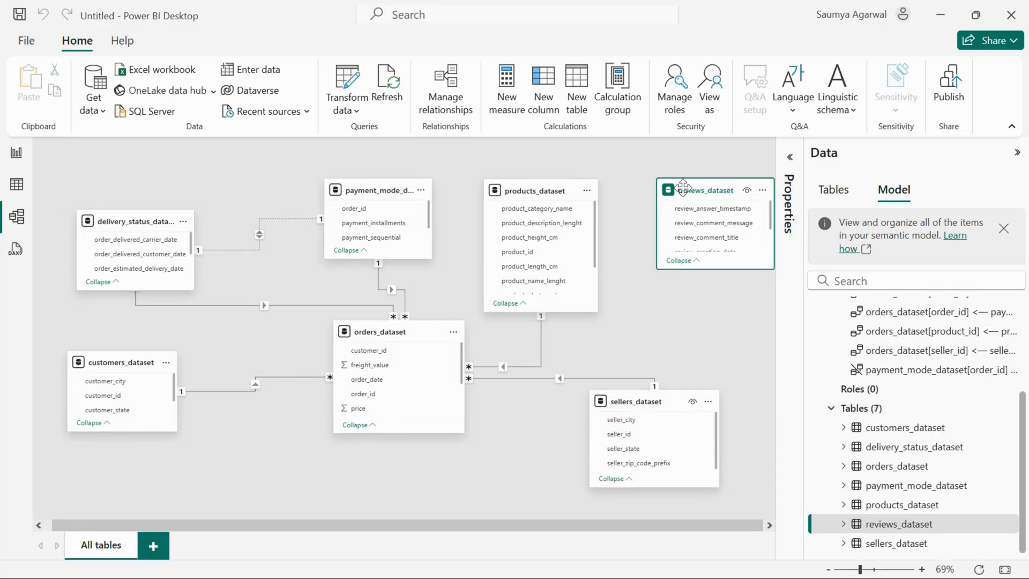
{"action": "left_click_drag", "start_coordinate": [677, 192], "coordinate": [546, 447]}
{"action": "left_click_drag", "start_coordinate": [640, 397], "coordinate": [670, 302]}
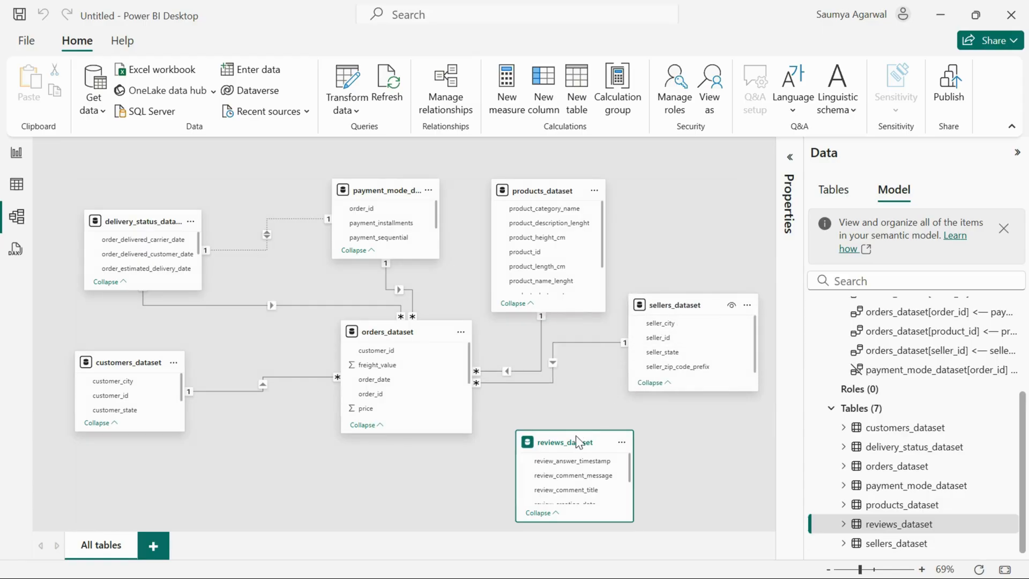
{"action": "left_click_drag", "start_coordinate": [571, 439], "coordinate": [590, 434]}
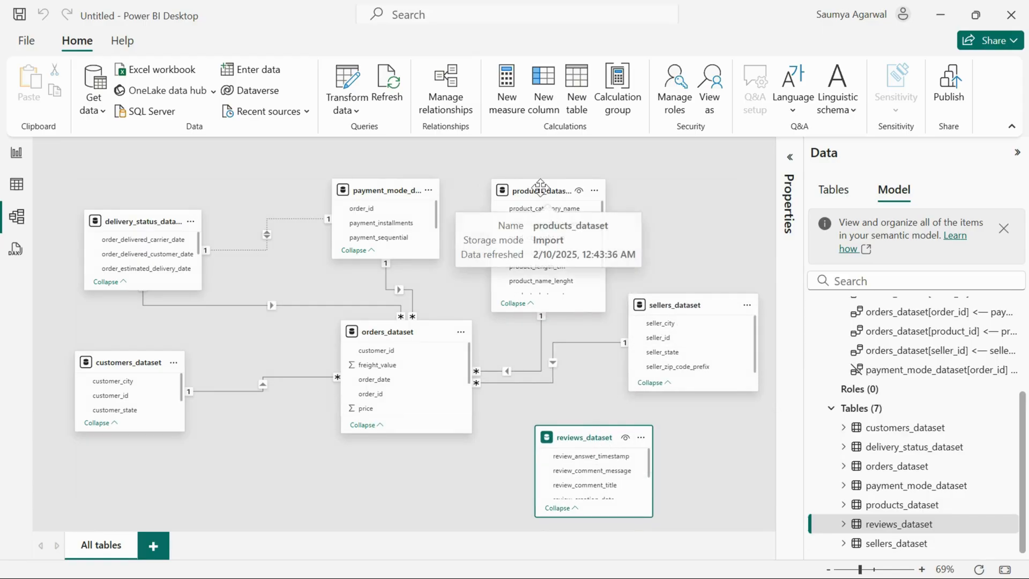
{"action": "left_click_drag", "start_coordinate": [560, 194], "coordinate": [573, 194]}
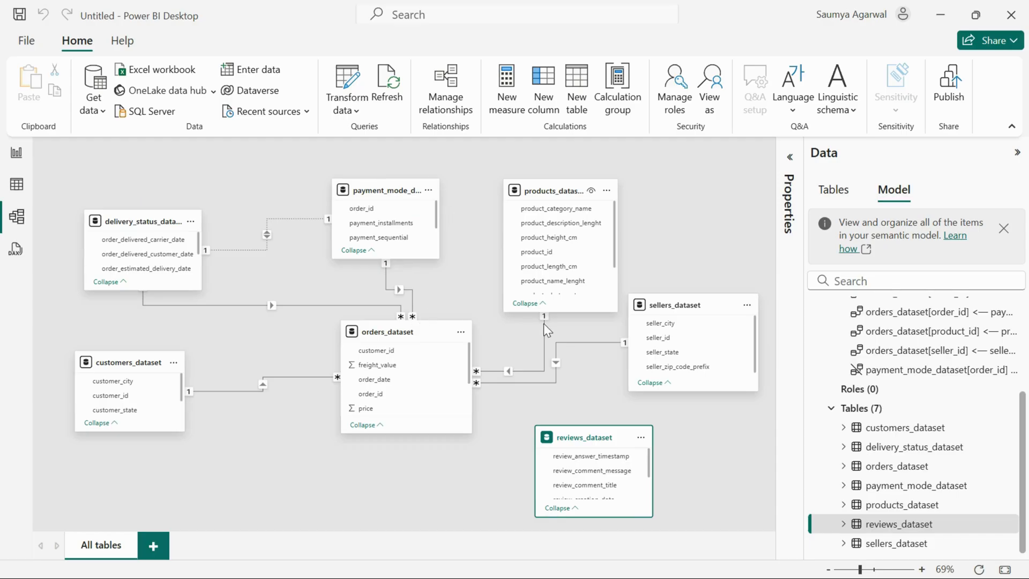
{"action": "left_click", "coordinate": [298, 377]}
{"action": "left_click", "coordinate": [309, 399]}
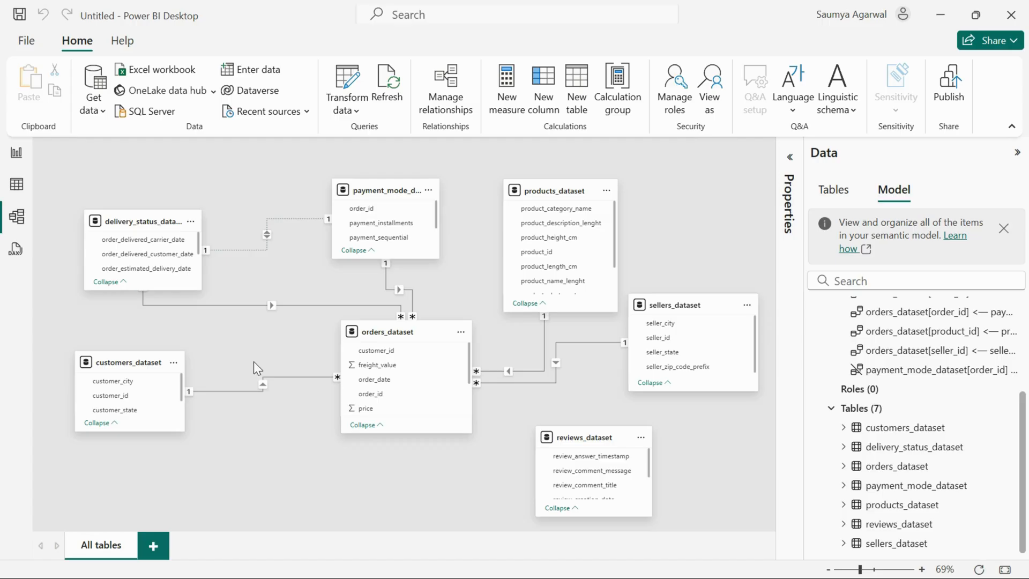
Delete the relationships connecting customers_dataset and delivery_status_dataset to orders_dataset
{"action": "right_click", "coordinate": [263, 399]}
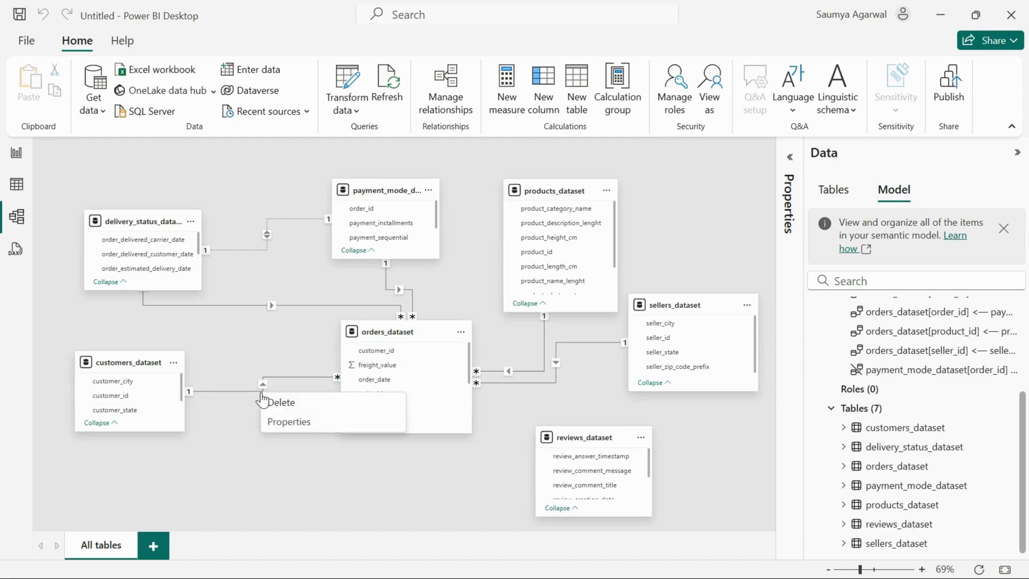
{"action": "left_click", "coordinate": [278, 403]}
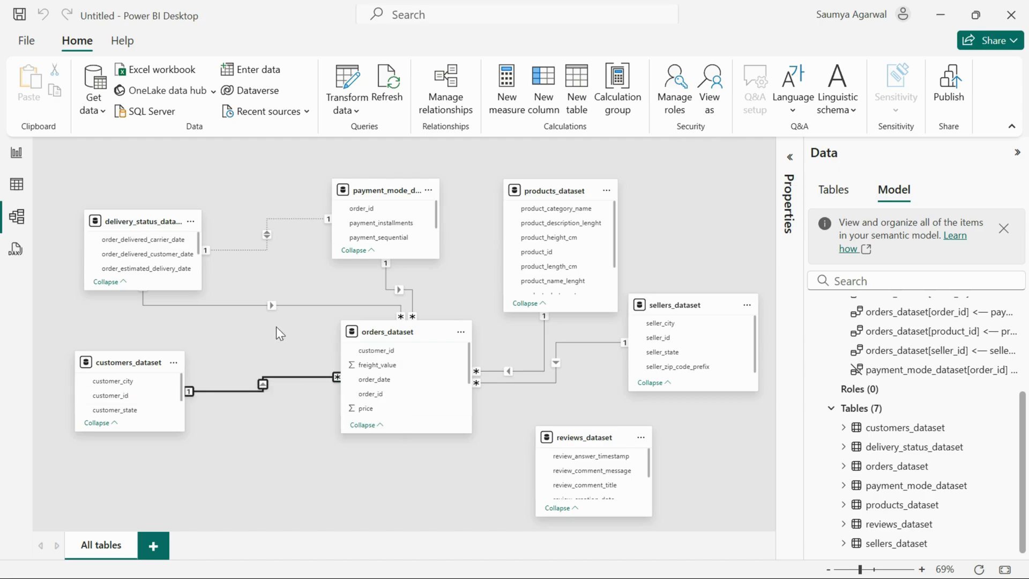
{"action": "right_click", "coordinate": [228, 305]}
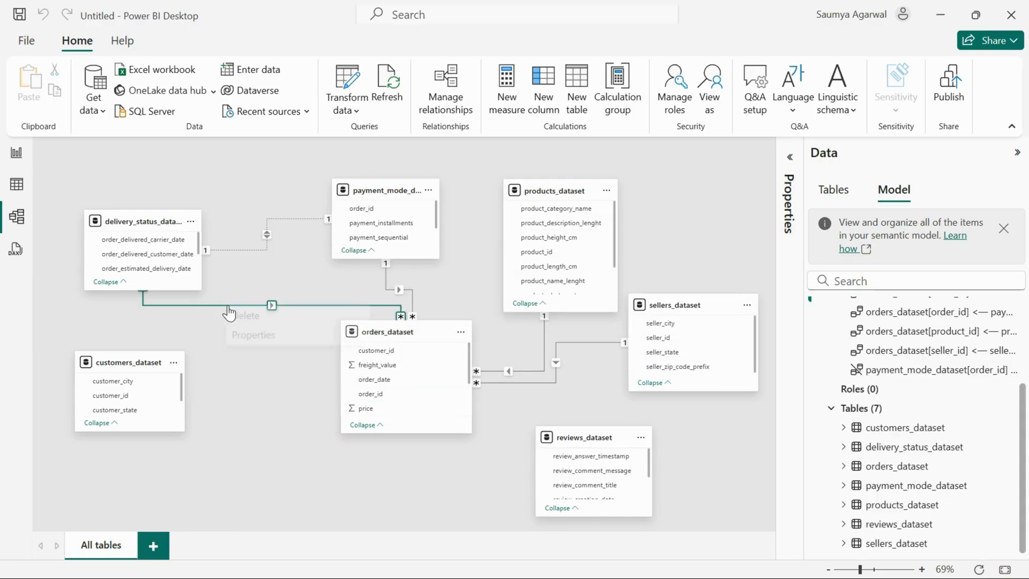
{"action": "left_click", "coordinate": [268, 316]}
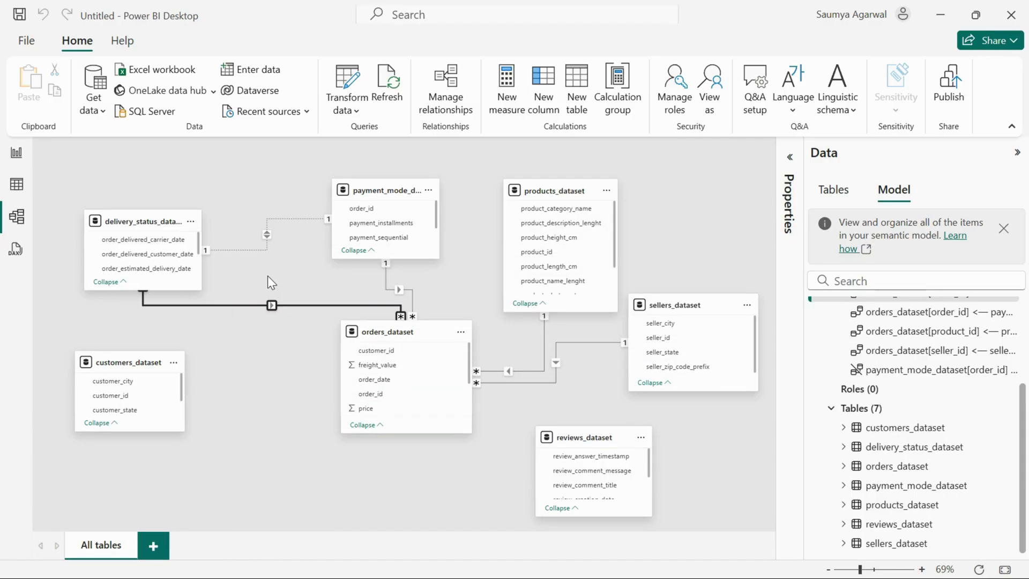
Delete both relationships of payment_mode_dataset, the one to delivery_status_dataset and the one to orders_dataset
{"action": "left_click", "coordinate": [260, 249]}
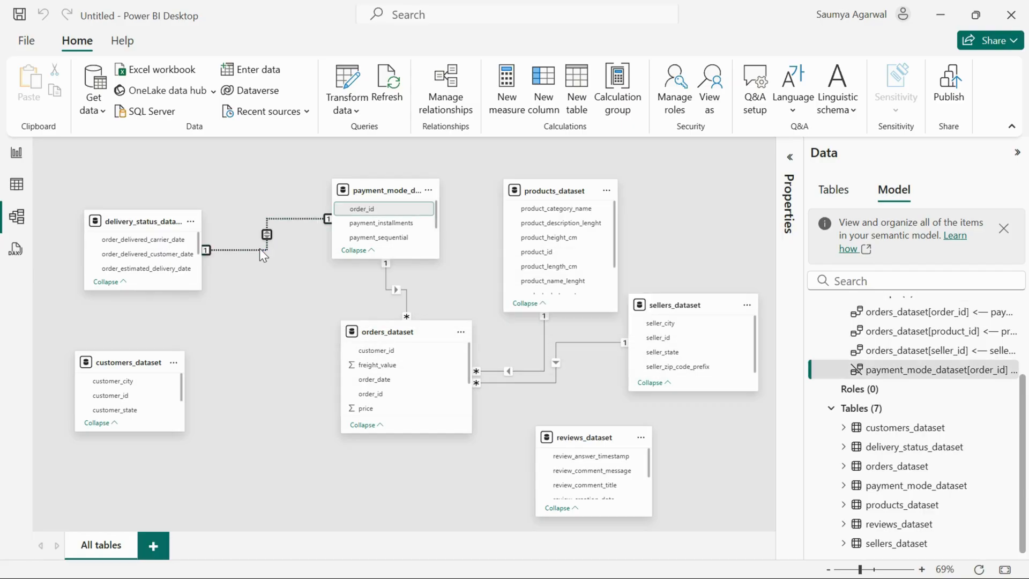
{"action": "right_click", "coordinate": [259, 249]}
{"action": "left_click", "coordinate": [254, 232]}
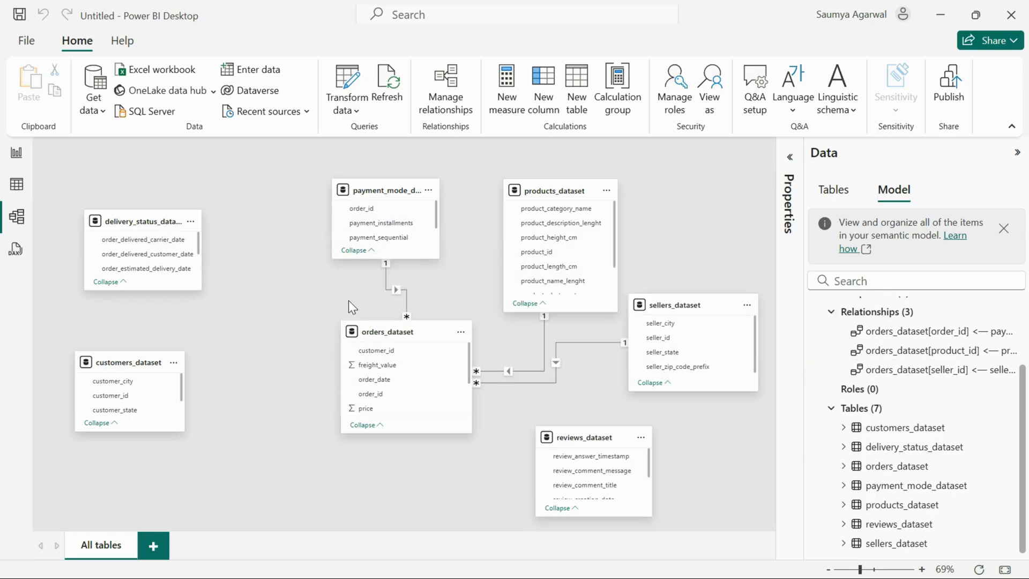
{"action": "left_click", "coordinate": [383, 286]}
{"action": "right_click", "coordinate": [384, 286]}
{"action": "left_click", "coordinate": [406, 296]}
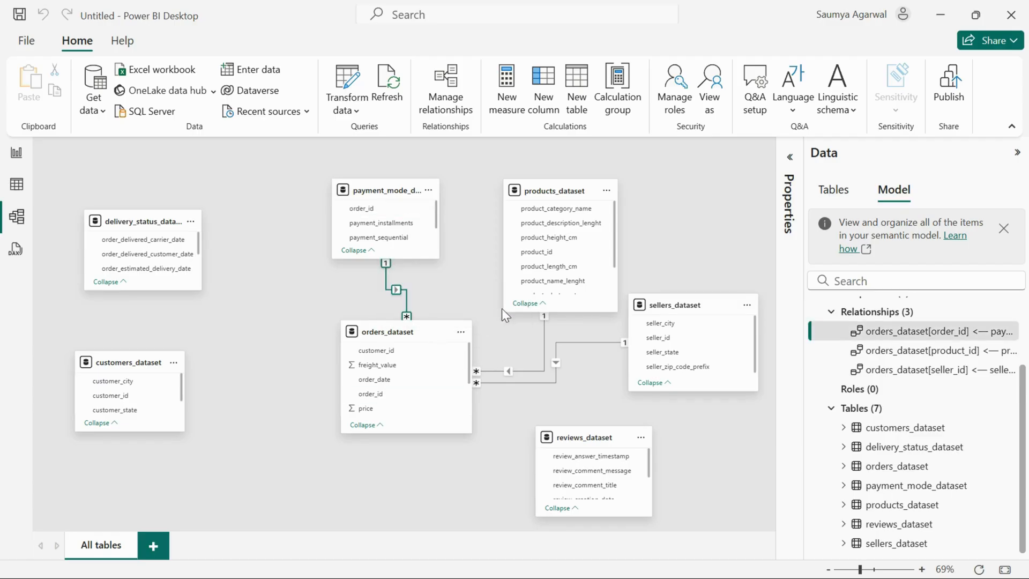
{"action": "key", "text": "Delete"}
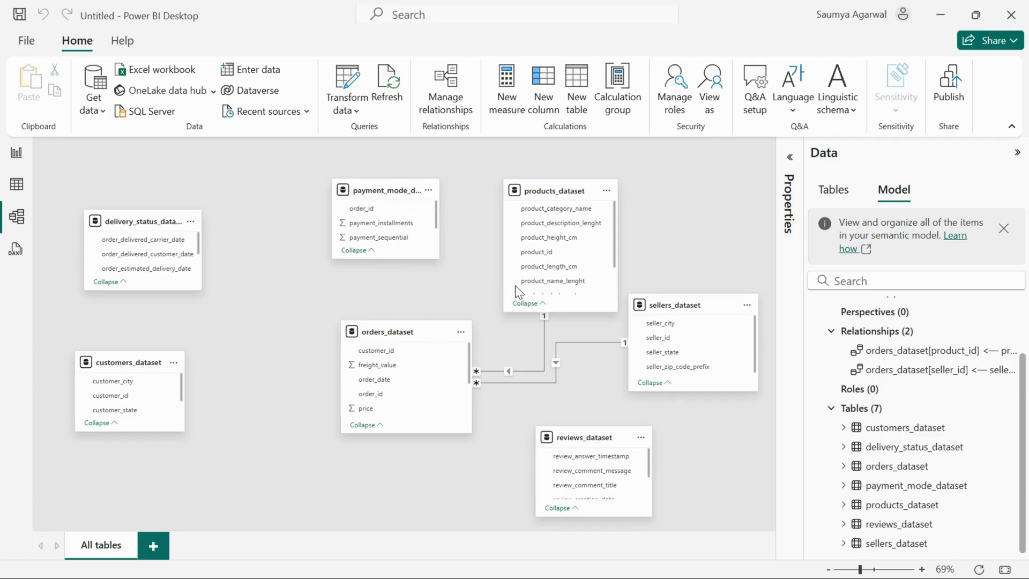
Delete the relationships connecting products_dataset and sellers_dataset to orders_dataset
{"action": "right_click", "coordinate": [542, 343]}
{"action": "left_click", "coordinate": [581, 328]}
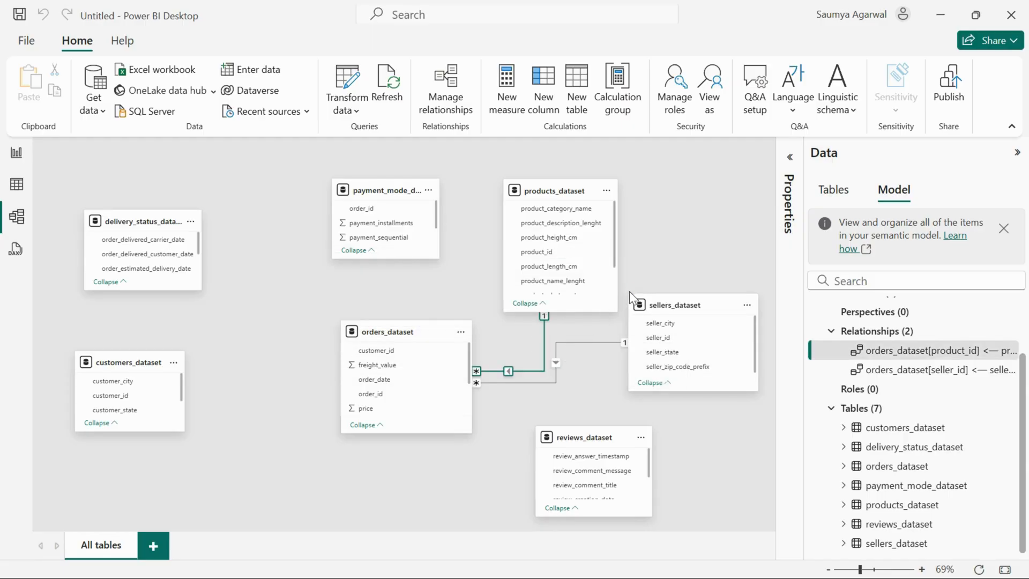
{"action": "key", "text": "Delete"}
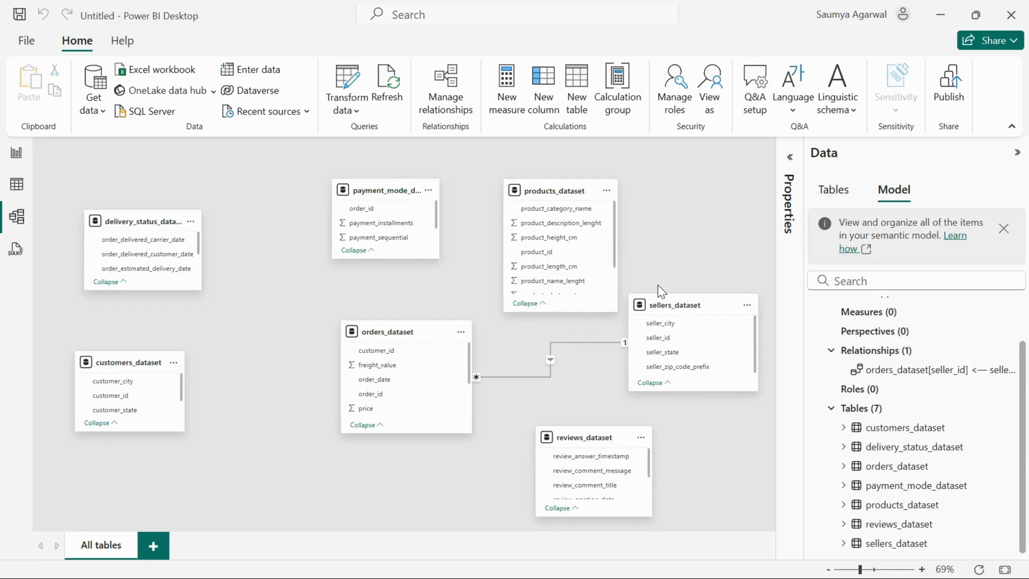
{"action": "right_click", "coordinate": [579, 341]}
{"action": "key", "text": "Escape"}
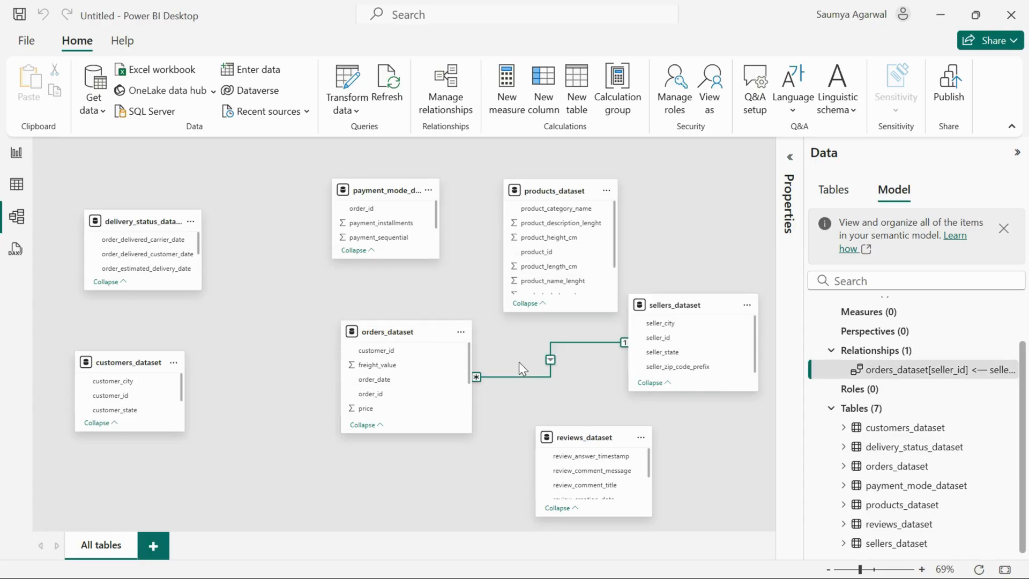
{"action": "key", "text": "Delete"}
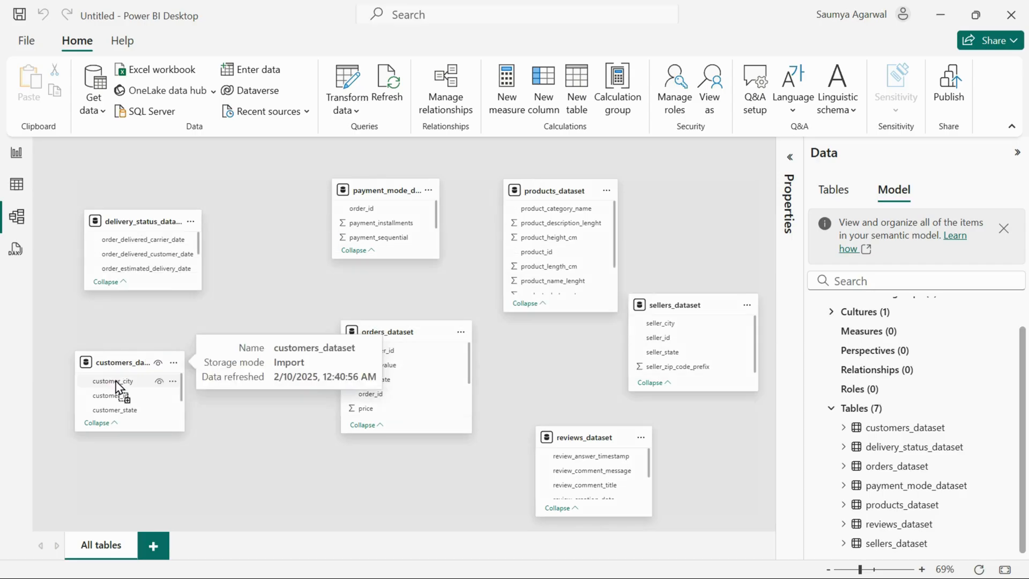
Lower customers_dataset and delivery_status_dataset slightly, and move payment_mode_dataset closer to delivery_status_dataset
{"action": "left_click_drag", "start_coordinate": [117, 364], "coordinate": [116, 386]}
{"action": "left_click_drag", "start_coordinate": [126, 222], "coordinate": [114, 234]}
{"action": "left_click_drag", "start_coordinate": [370, 189], "coordinate": [340, 189]}
{"action": "left_click_drag", "start_coordinate": [536, 190], "coordinate": [548, 190]}
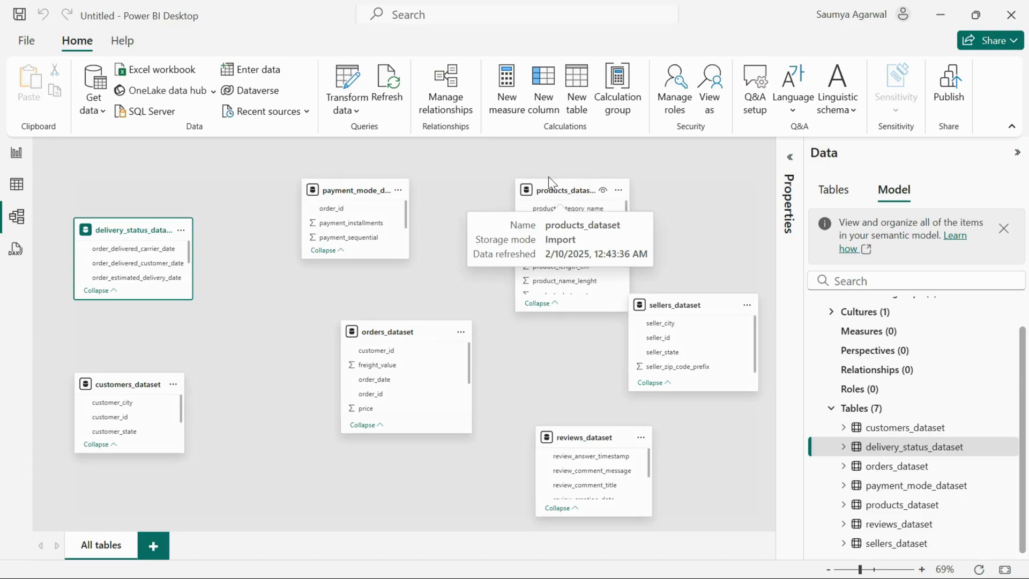
{"action": "left_click_drag", "start_coordinate": [653, 315], "coordinate": [655, 329]}
{"action": "left_click_drag", "start_coordinate": [333, 195], "coordinate": [268, 199]}
Move products_dataset toward orders_dataset and shorten its card, raise sellers_dataset and reviews_dataset, and shift orders_dataset slightly toward customers_dataset
{"action": "left_click_drag", "start_coordinate": [550, 189], "coordinate": [489, 188]}
{"action": "left_click_drag", "start_coordinate": [512, 311], "coordinate": [513, 286]}
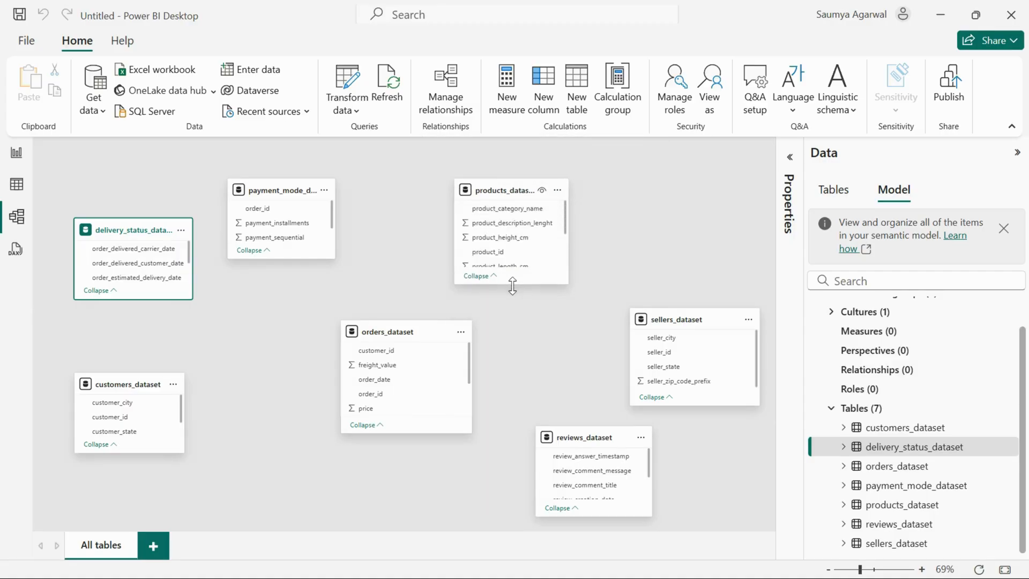
{"action": "left_click_drag", "start_coordinate": [657, 329], "coordinate": [661, 290]}
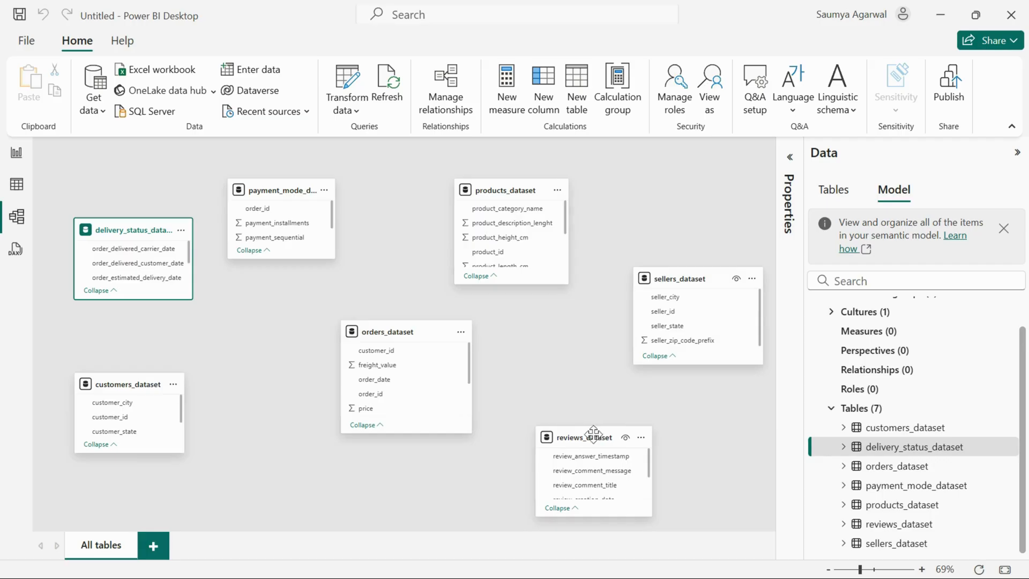
{"action": "left_click_drag", "start_coordinate": [593, 433], "coordinate": [598, 422]}
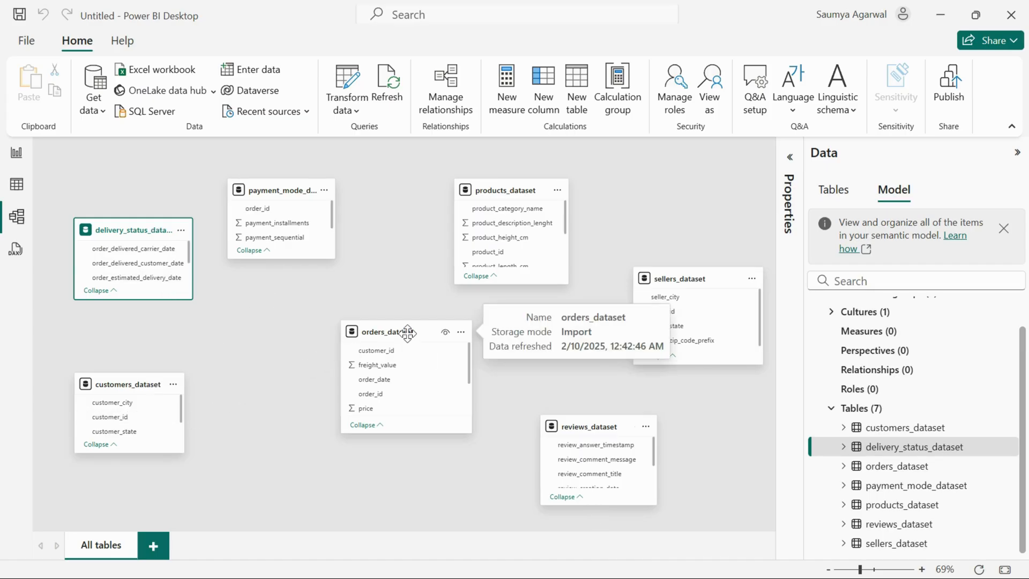
{"action": "left_click_drag", "start_coordinate": [409, 341], "coordinate": [390, 347]}
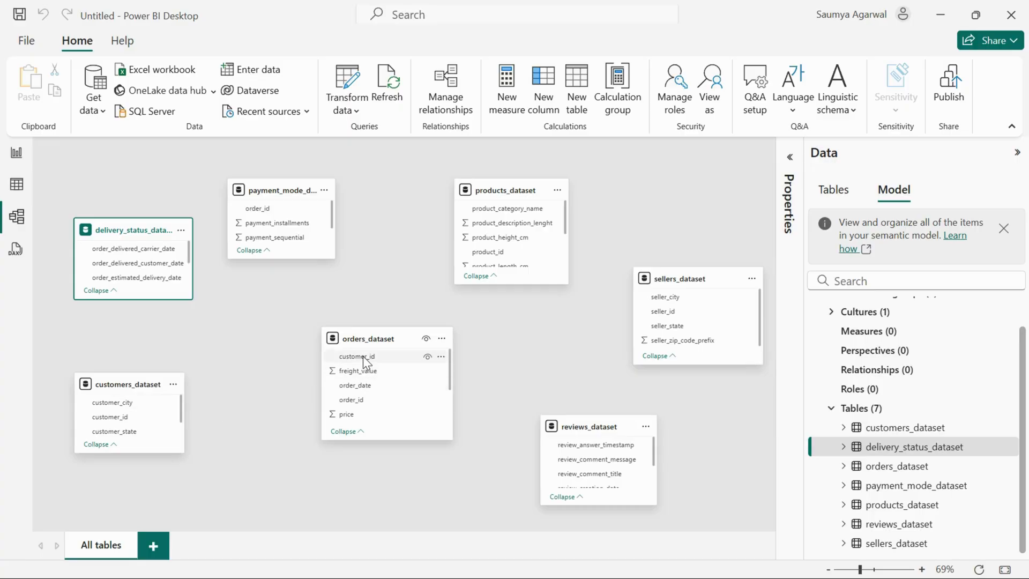
Create an active one-to-many relationship from customers_dataset to orders_dataset on customer_id, with Single cross-filter direction
{"action": "left_click_drag", "start_coordinate": [111, 416], "coordinate": [350, 349]}
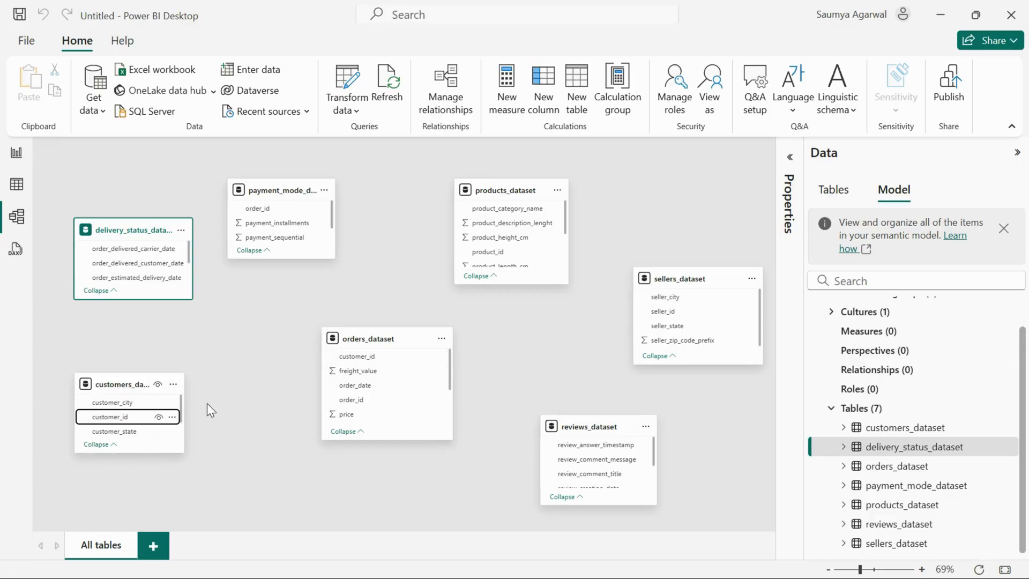
{"action": "left_click", "coordinate": [230, 390]}
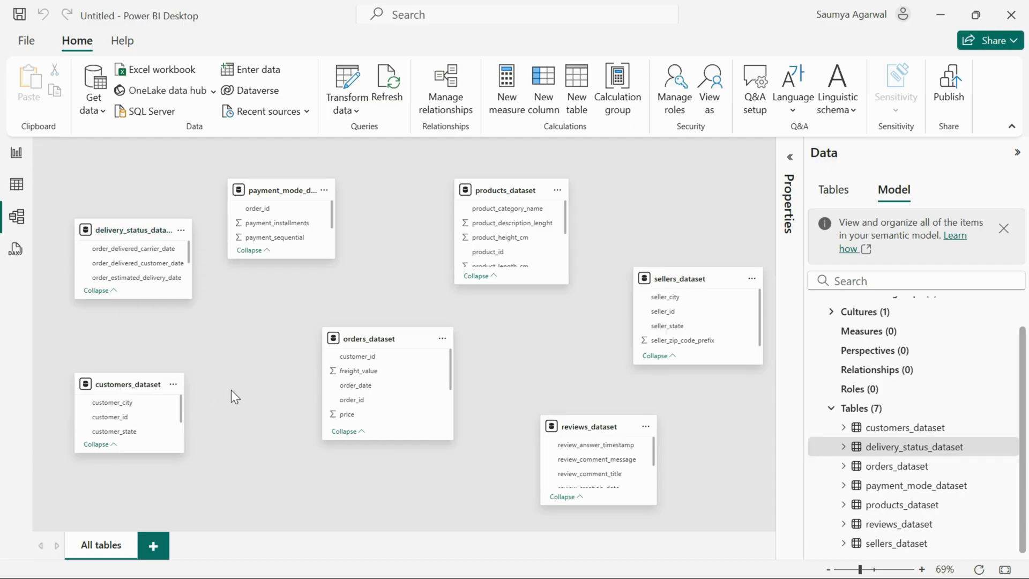
{"action": "left_click_drag", "start_coordinate": [121, 416], "coordinate": [367, 358]}
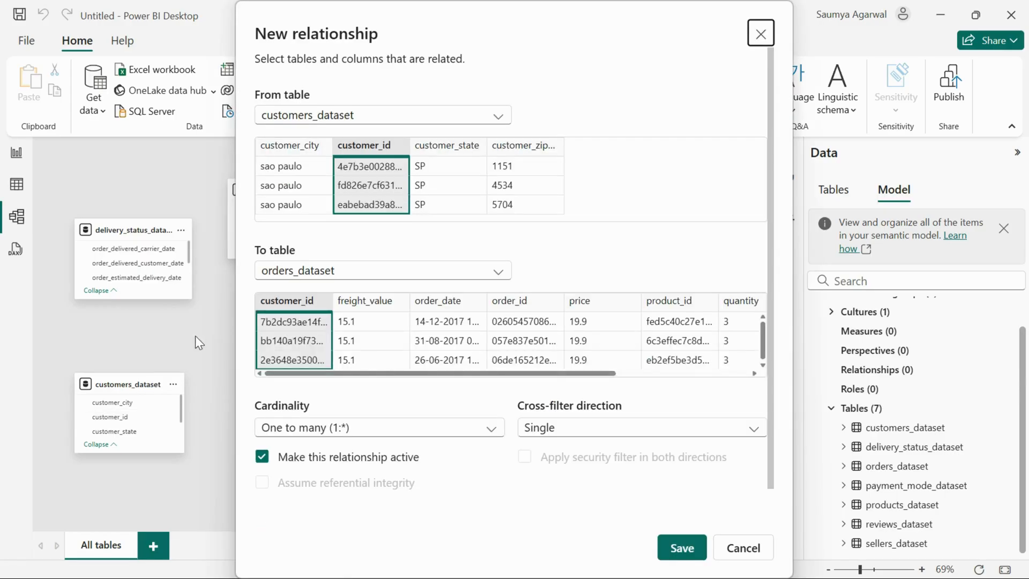
{"action": "left_click", "coordinate": [341, 119]}
{"action": "left_click", "coordinate": [341, 119]}
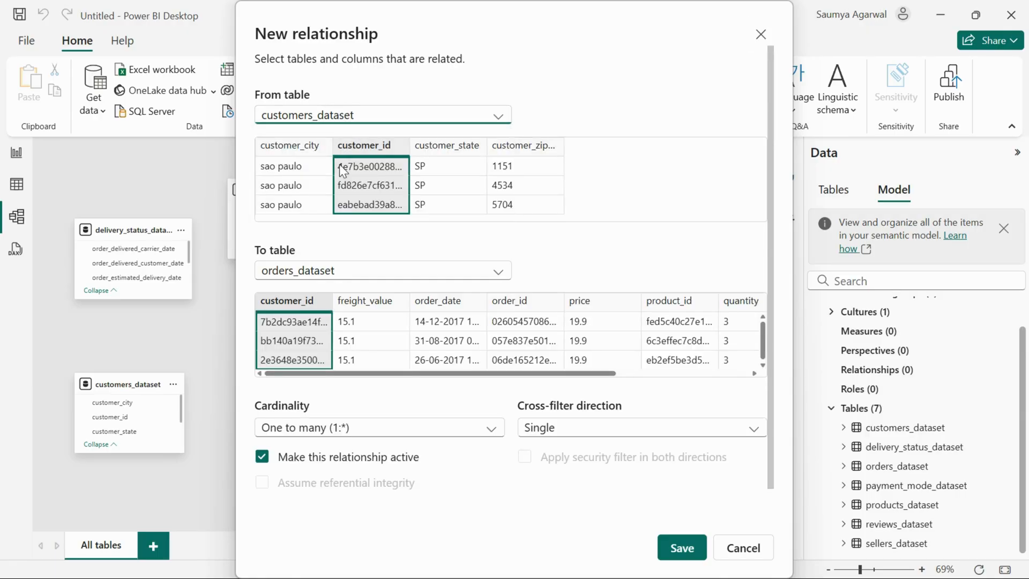
{"action": "left_click", "coordinate": [342, 273]}
{"action": "left_click", "coordinate": [342, 272]}
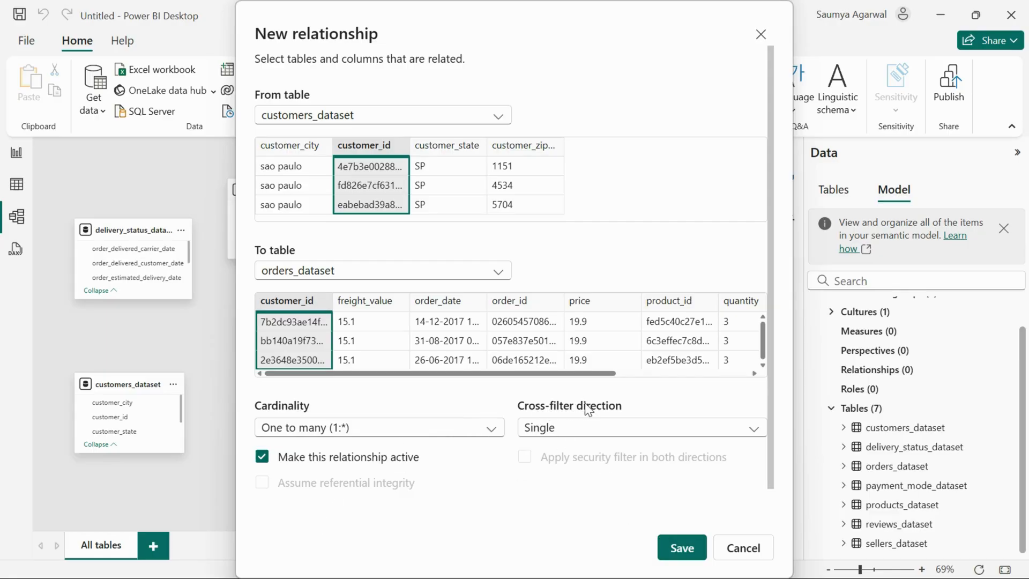
{"action": "left_click", "coordinate": [680, 556]}
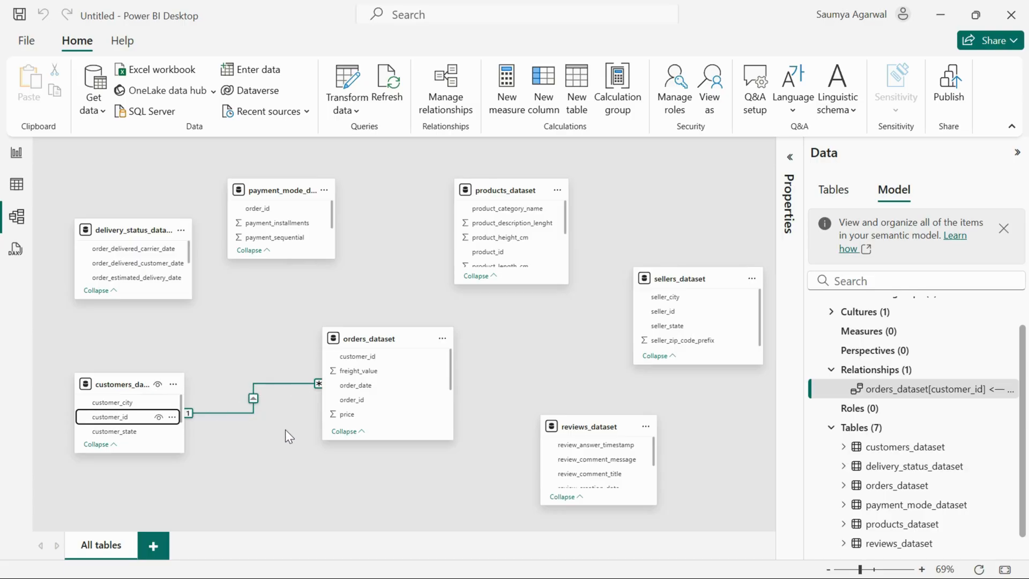
{"action": "left_click", "coordinate": [285, 429]}
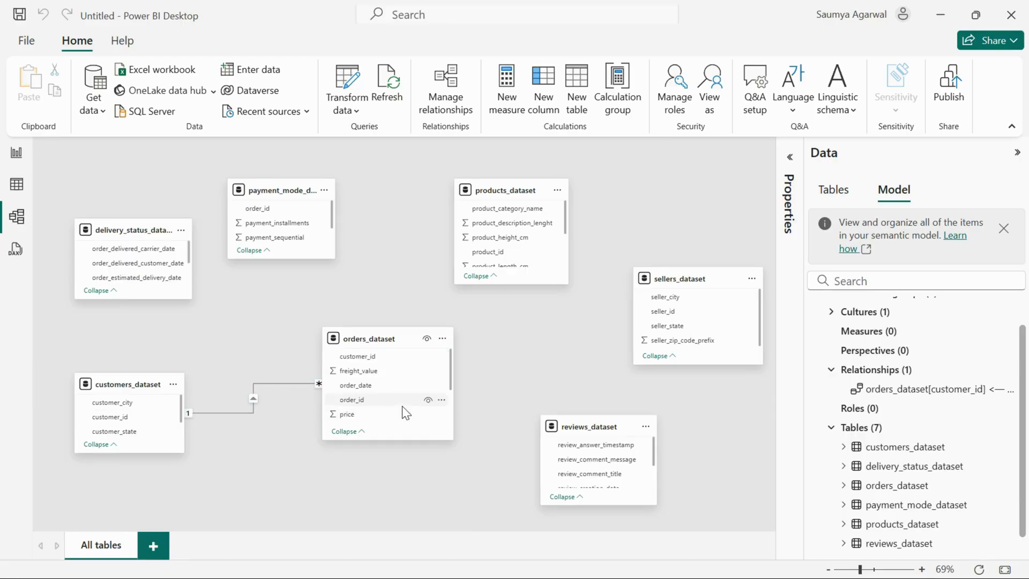
Switch to the PowerPoint presentation and view the slide "Ways to Create Relationships"
{"action": "key", "text": "super+Tab"}
{"action": "left_click", "coordinate": [456, 182]}
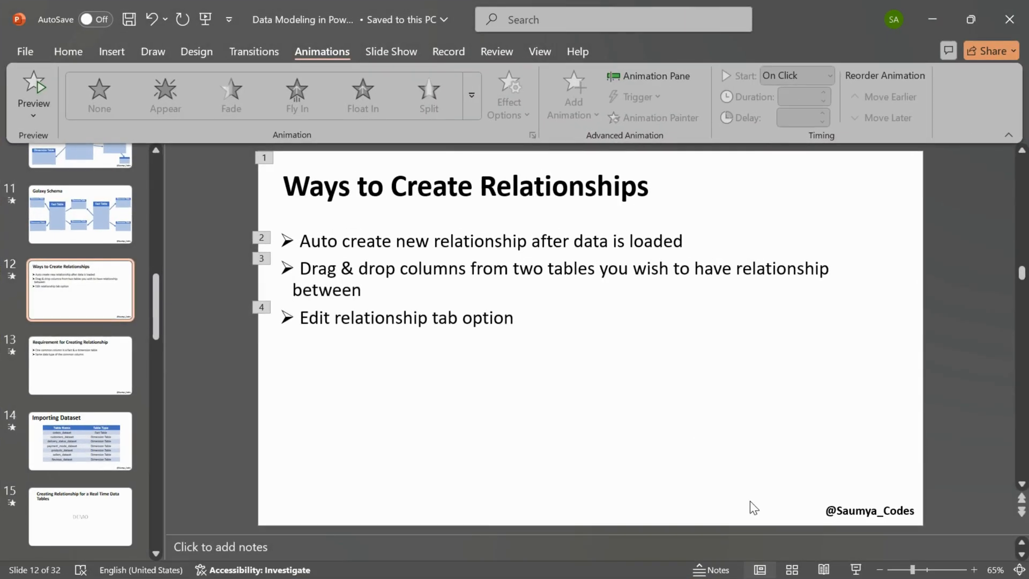
Present the slides from "Ways to Create Relationships" onward and advance to the "Cardinality" slide
{"action": "key", "text": "shift+F5"}
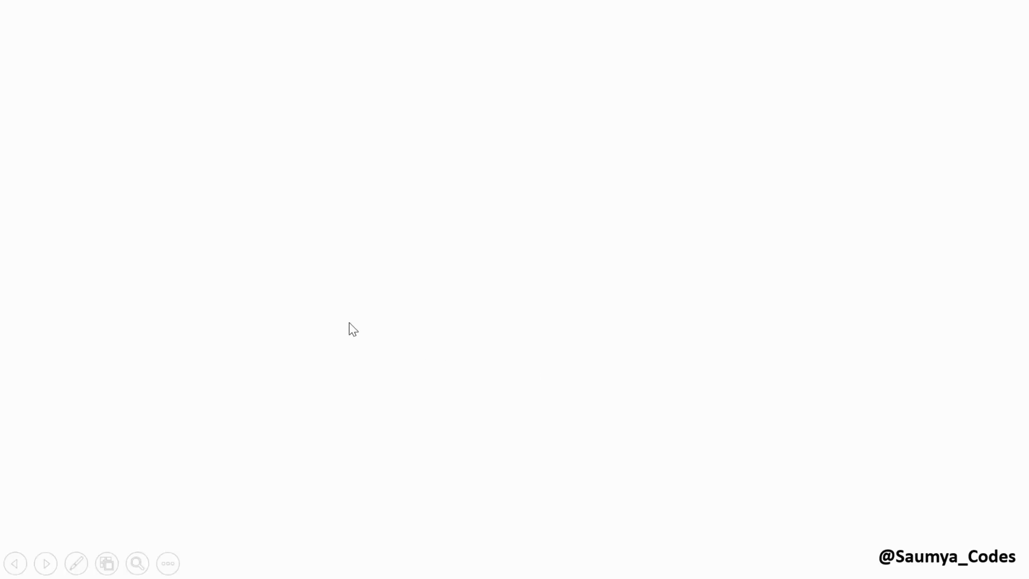
{"action": "left_click", "coordinate": [349, 329]}
{"action": "left_click", "coordinate": [346, 327]}
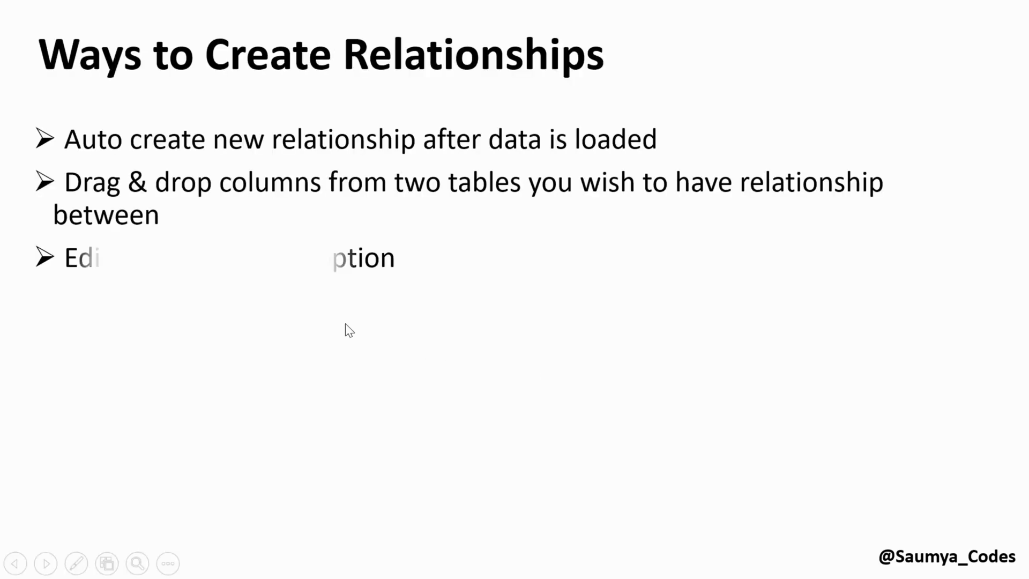
{"action": "left_click", "coordinate": [326, 287]}
{"action": "left_click", "coordinate": [326, 287]}
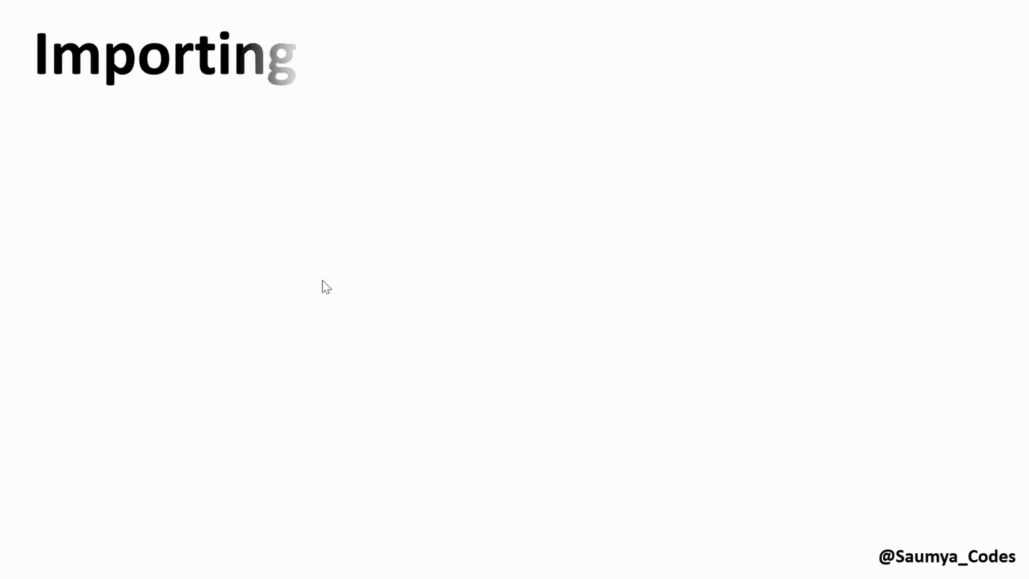
{"action": "left_click", "coordinate": [327, 287]}
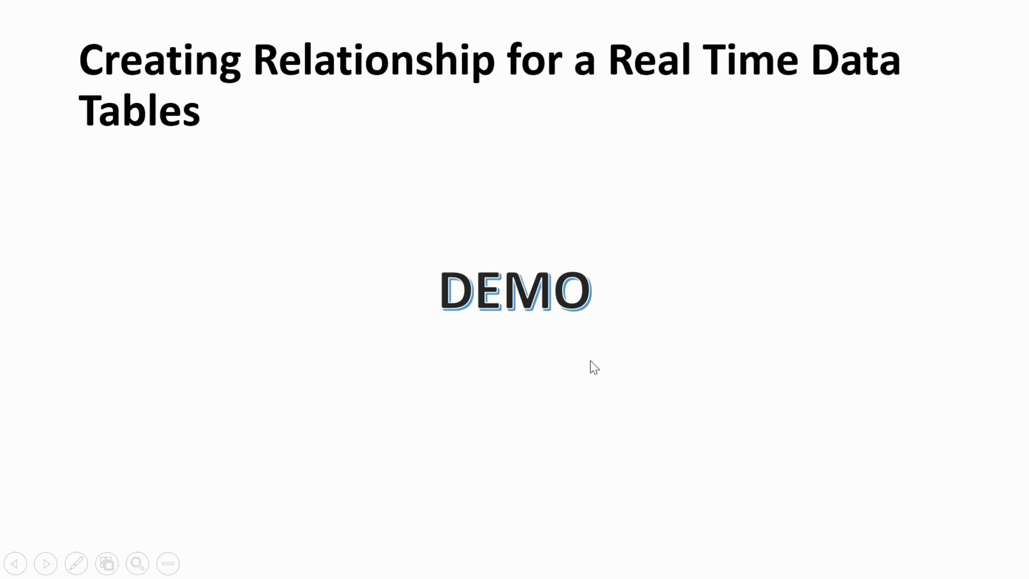
{"action": "key", "text": "Right"}
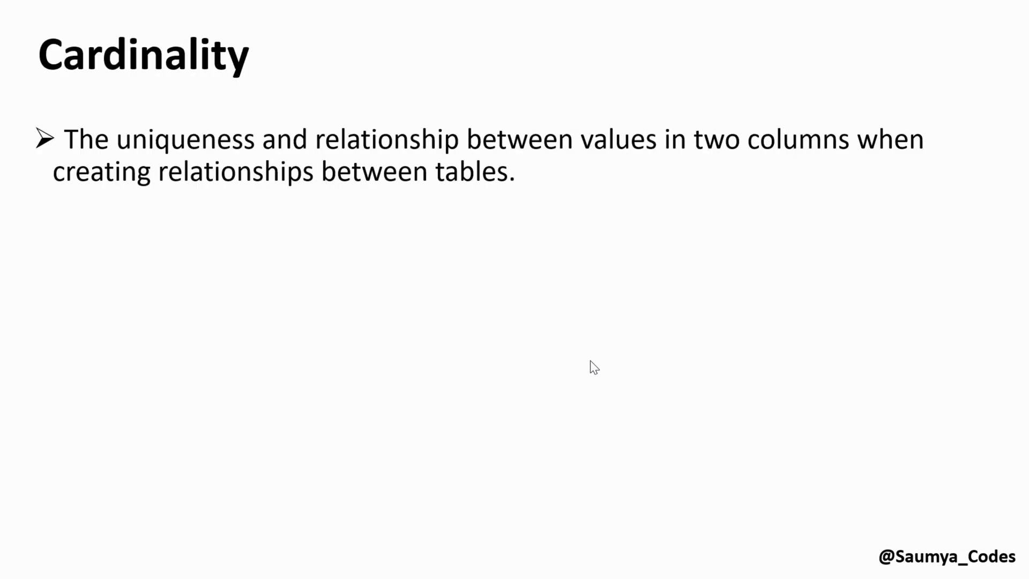
In Power BI Desktop, examine the cardinality options of the customers_dataset–orders_dataset relationship without changing it, and return to the PowerPoint slide show
{"action": "key", "text": "super+Tab"}
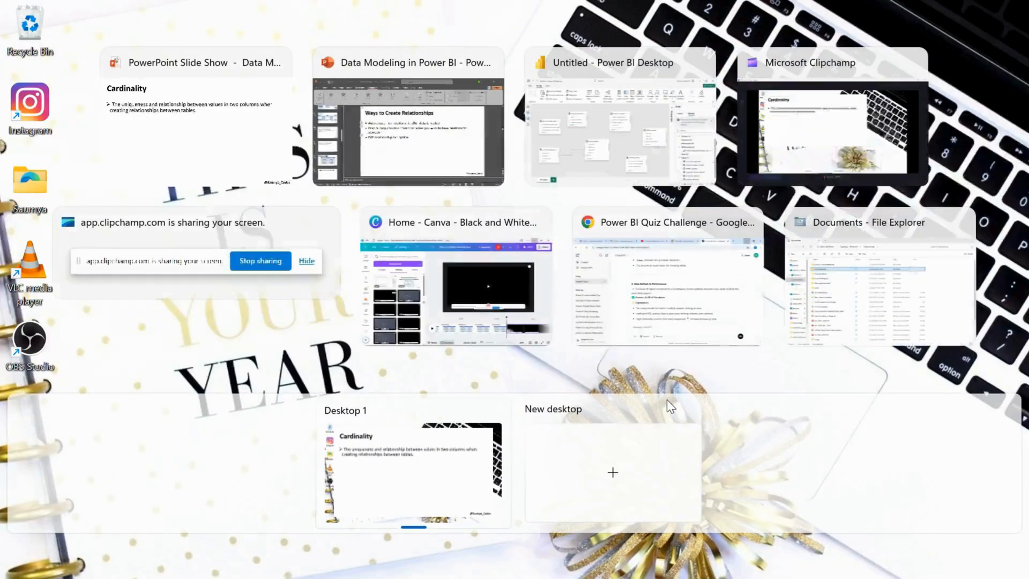
{"action": "left_click", "coordinate": [606, 113]}
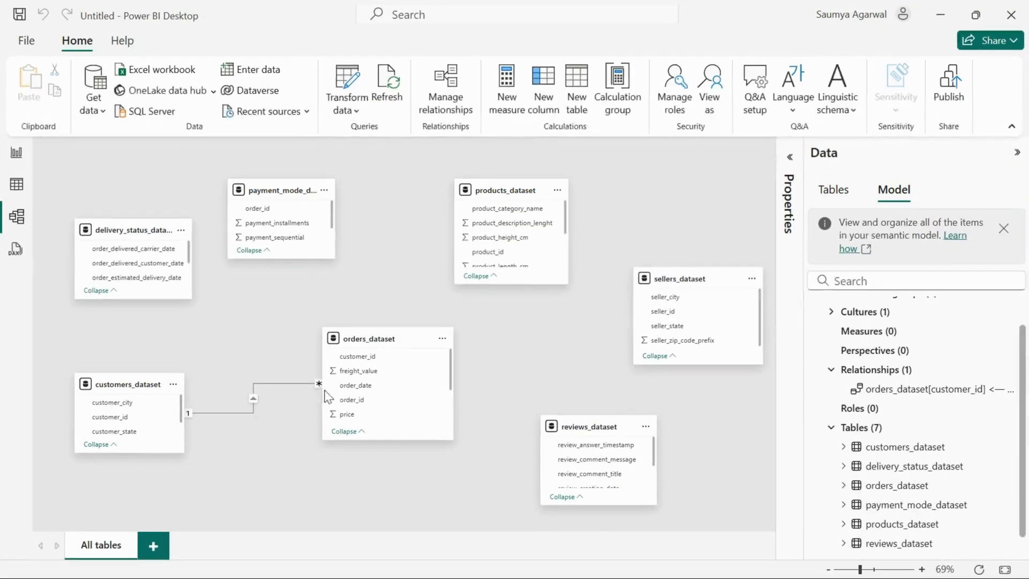
{"action": "right_click", "coordinate": [252, 397]}
{"action": "left_click", "coordinate": [265, 429]}
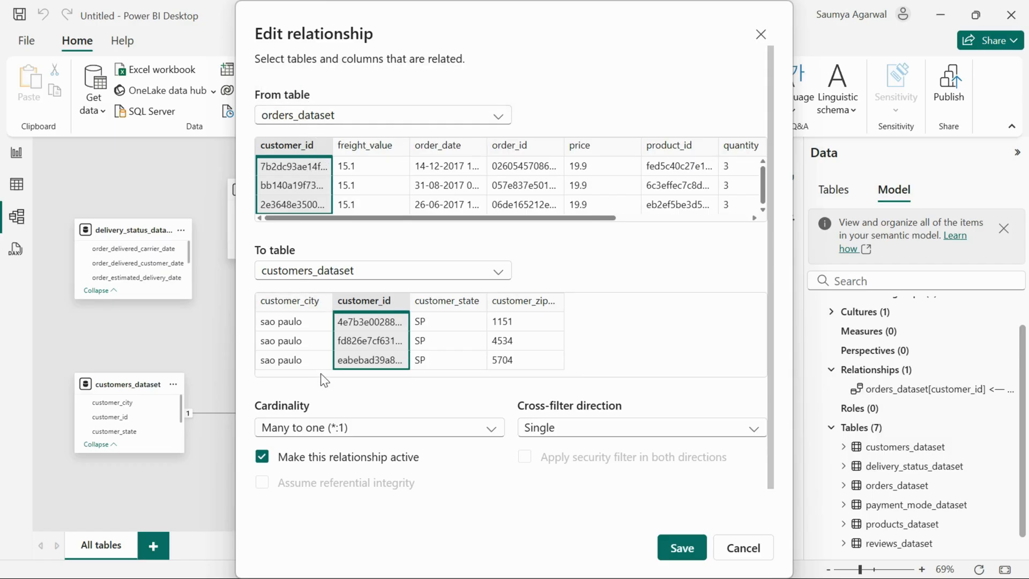
{"action": "left_click", "coordinate": [334, 428]}
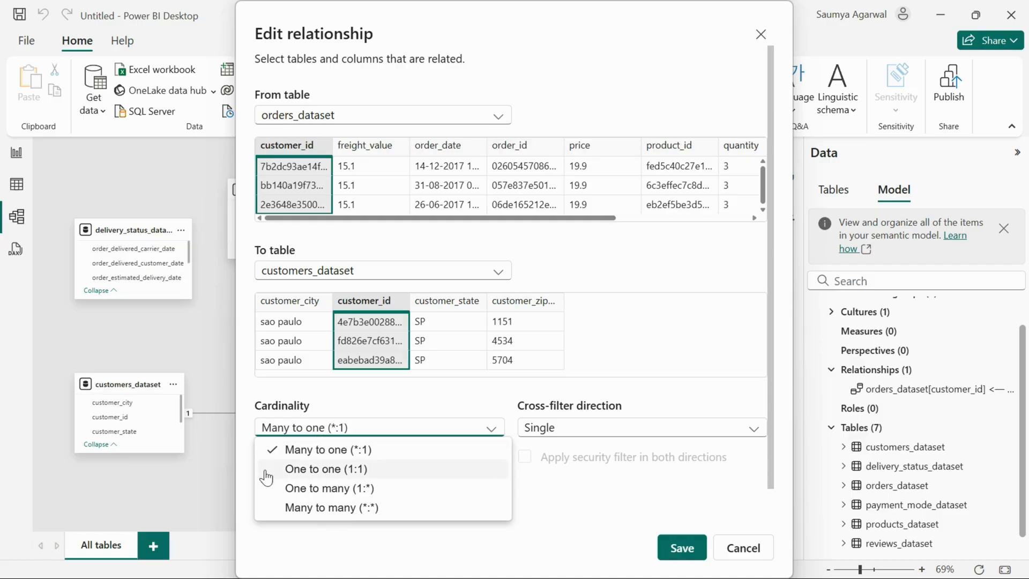
{"action": "left_click", "coordinate": [736, 518]}
{"action": "left_click", "coordinate": [744, 545]}
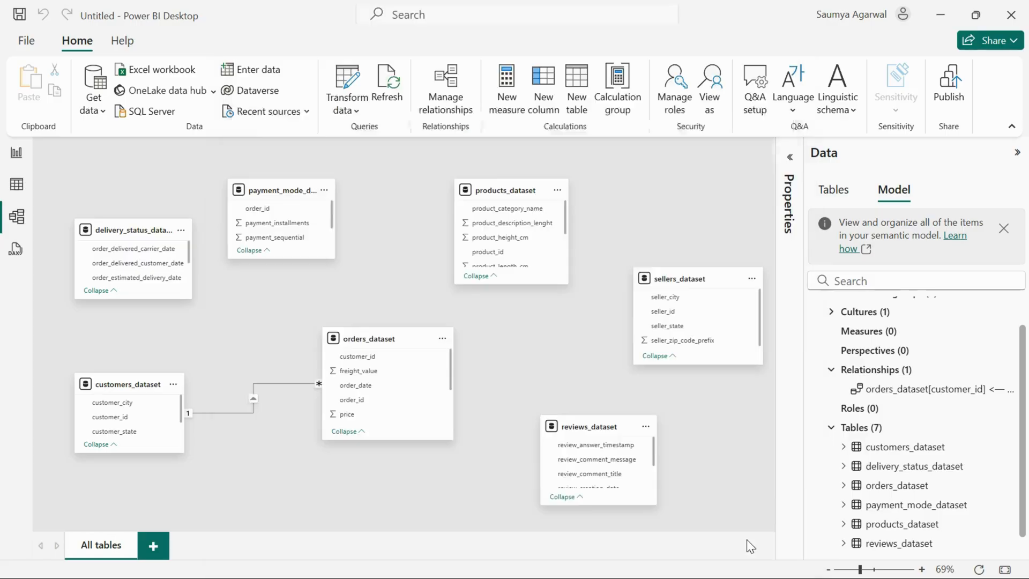
{"action": "key", "text": "super+Tab"}
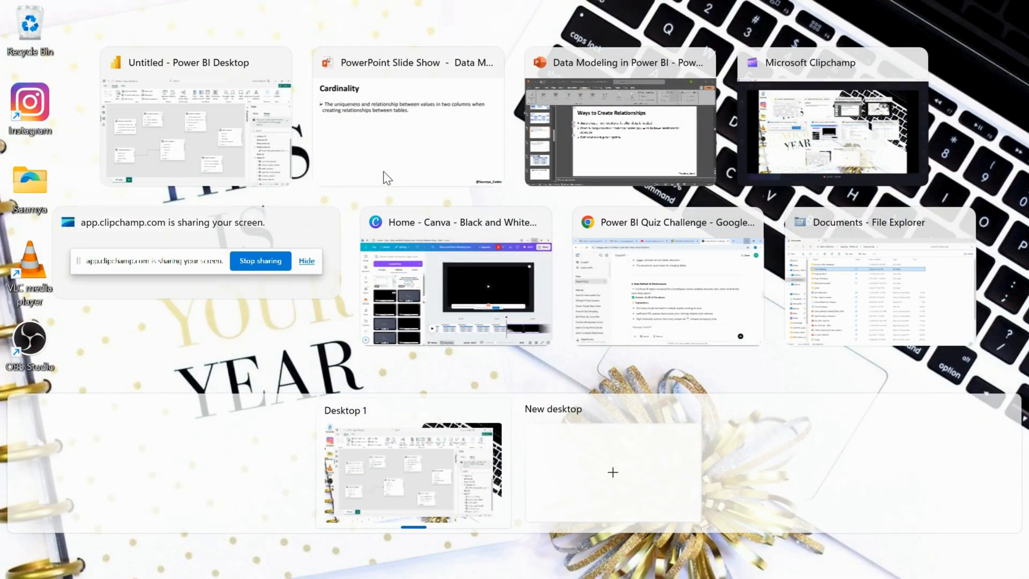
{"action": "left_click", "coordinate": [412, 134]}
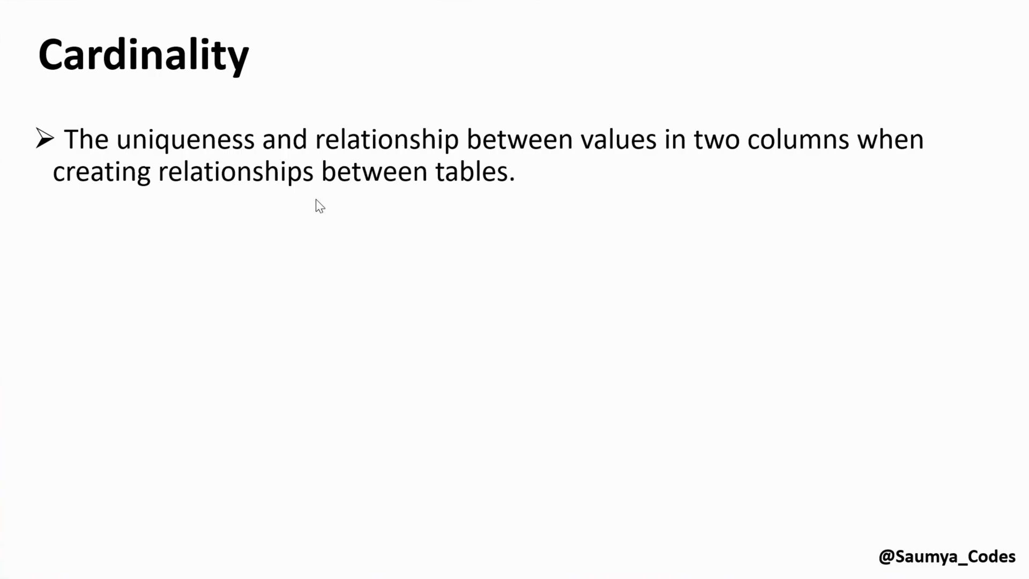
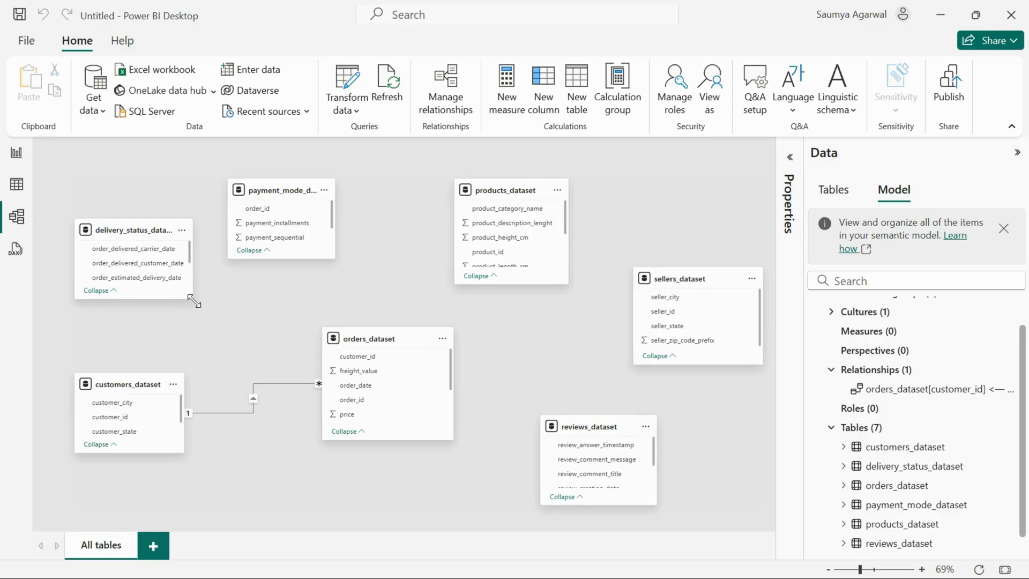
Enlarge the delivery_status_dataset card slightly and create an active one-to-many relationship from it to orders_dataset on order_id, with Single cross-filter direction
{"action": "left_click_drag", "start_coordinate": [194, 302], "coordinate": [204, 311]}
{"action": "scroll", "coordinate": [351, 380], "scroll_direction": "down", "scroll_amount": 1}
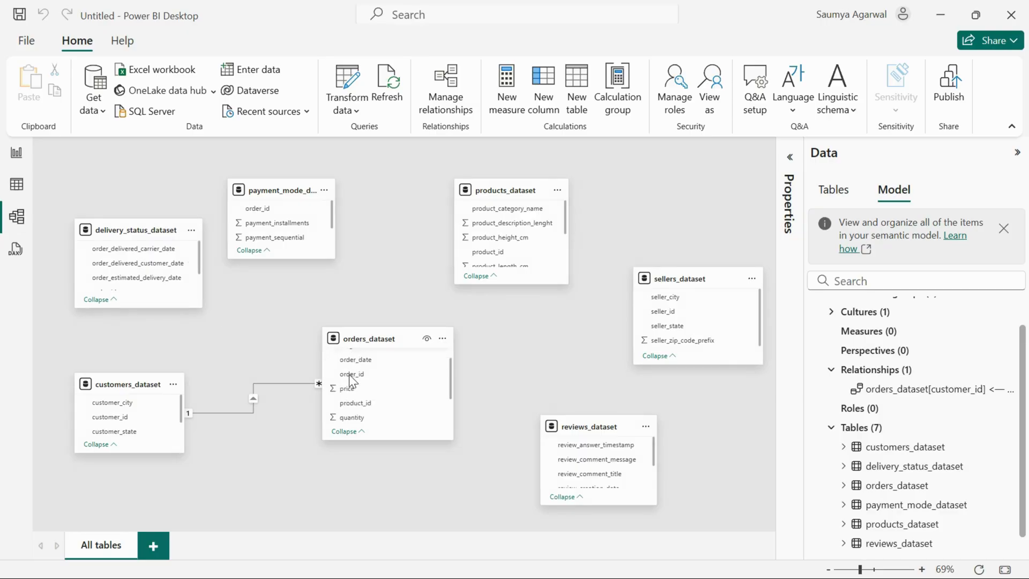
{"action": "scroll", "coordinate": [352, 375], "scroll_direction": "up", "scroll_amount": 1}
{"action": "scroll", "coordinate": [146, 271], "scroll_direction": "down", "scroll_amount": 1}
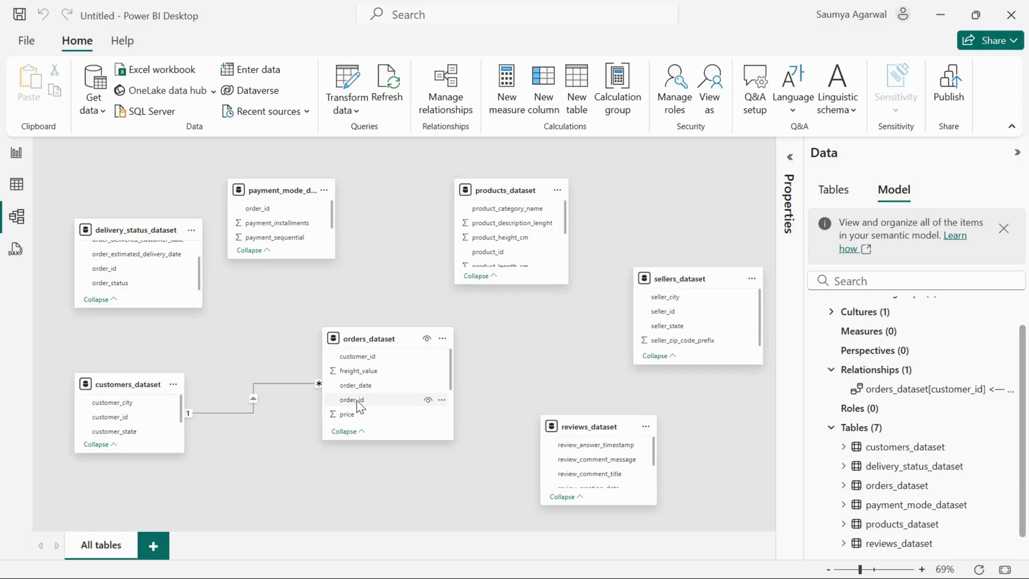
{"action": "mouse_move", "coordinate": [356, 400]}
{"action": "left_mouse_down"}
{"action": "mouse_move", "coordinate": [104, 294]}
{"action": "mouse_move", "coordinate": [110, 270]}
{"action": "mouse_move", "coordinate": [162, 284]}
{"action": "mouse_move", "coordinate": [348, 402]}
{"action": "left_mouse_up"}
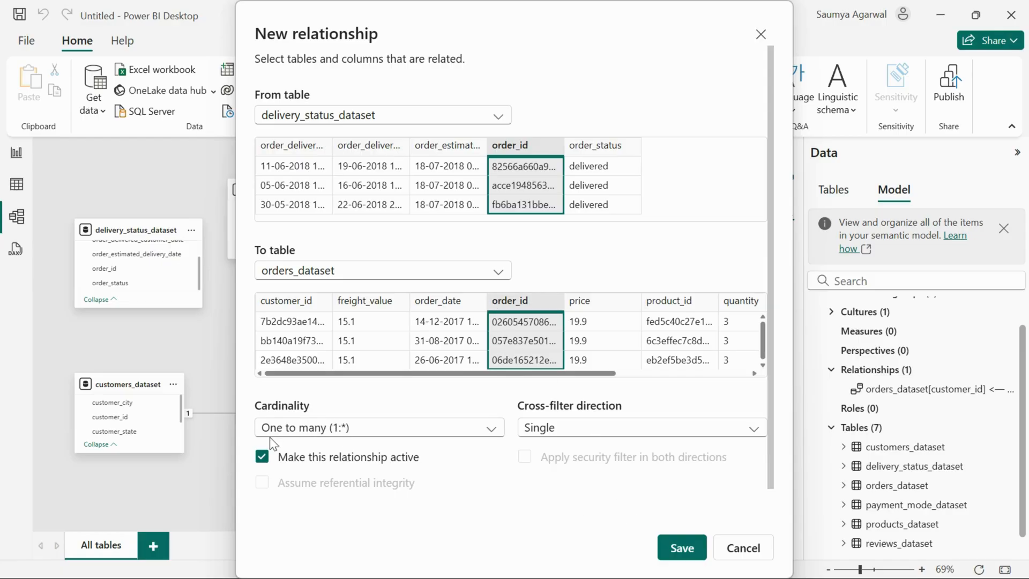
{"action": "left_click", "coordinate": [667, 550]}
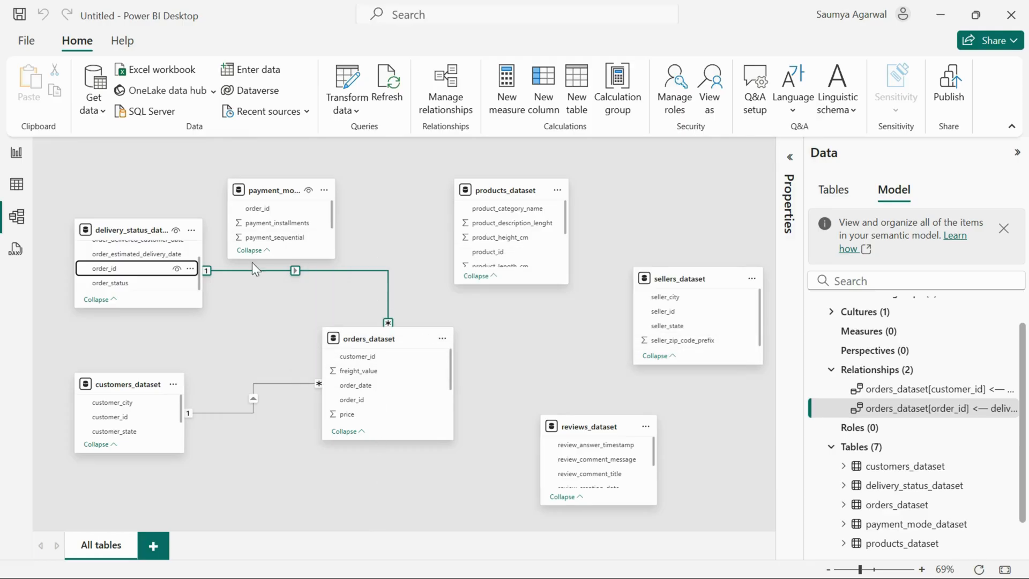
Review the cardinality and cross-filter settings of the delivery_status_dataset–orders_dataset relationship and close its properties without changes
{"action": "left_click", "coordinate": [302, 270]}
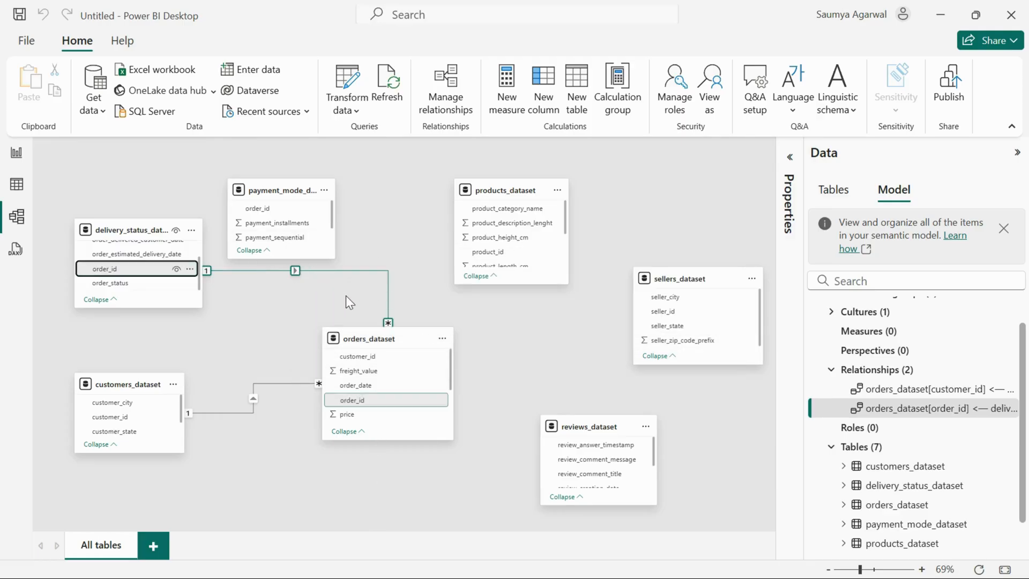
{"action": "left_click", "coordinate": [266, 312]}
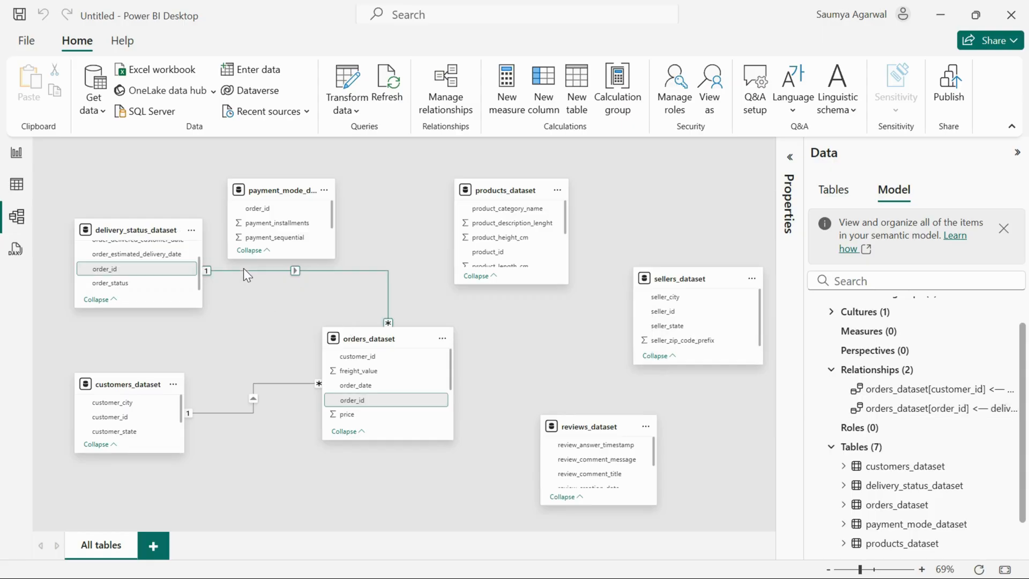
{"action": "right_click", "coordinate": [244, 270]}
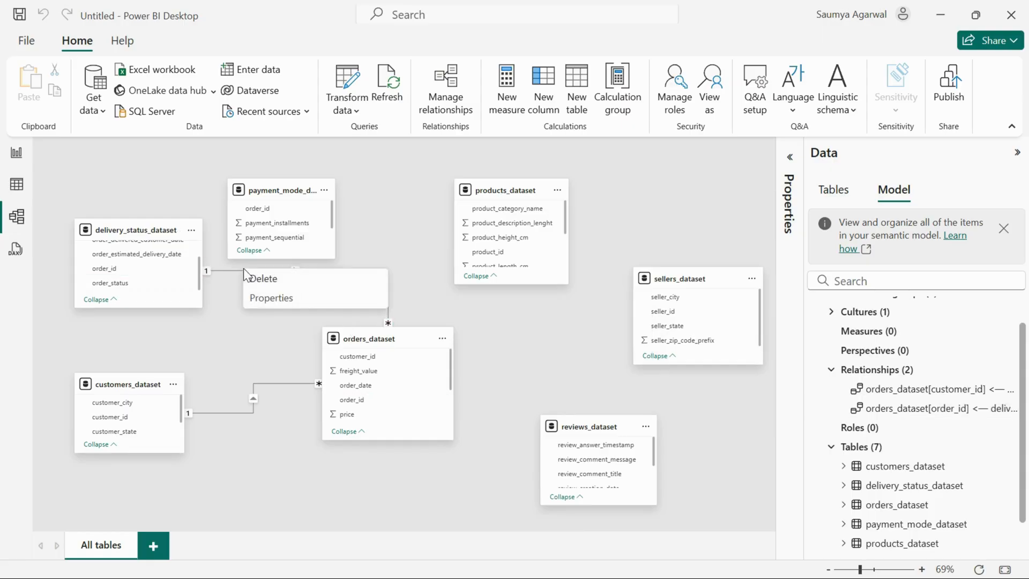
{"action": "left_click", "coordinate": [273, 298]}
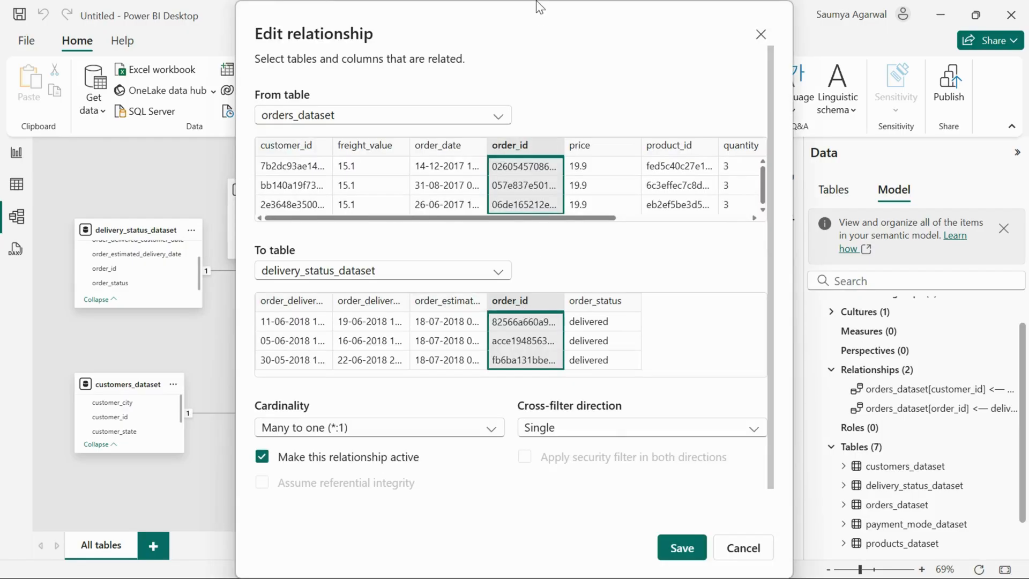
{"action": "left_click_drag", "start_coordinate": [510, 24], "coordinate": [645, 31]}
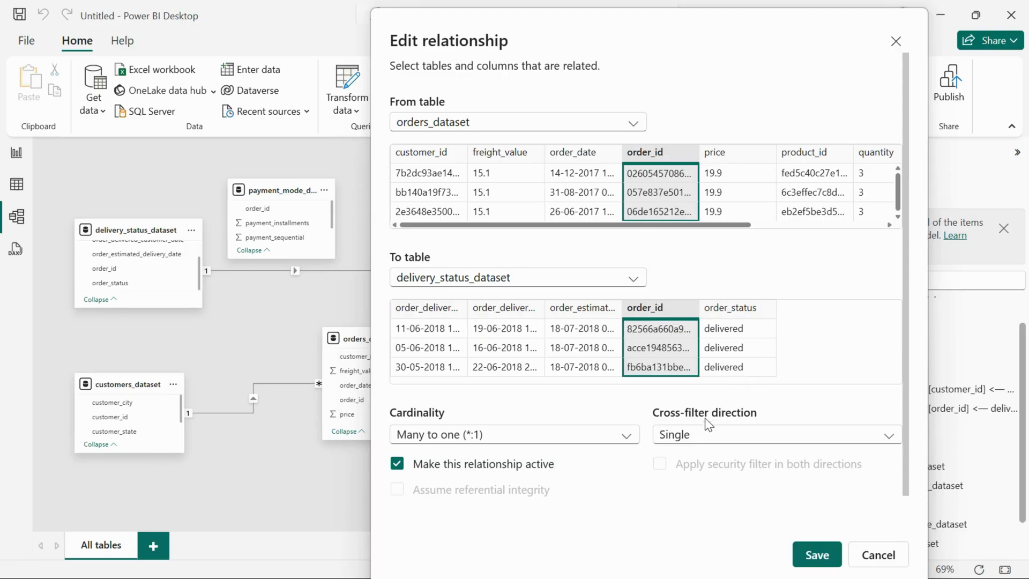
{"action": "left_click", "coordinate": [865, 560]}
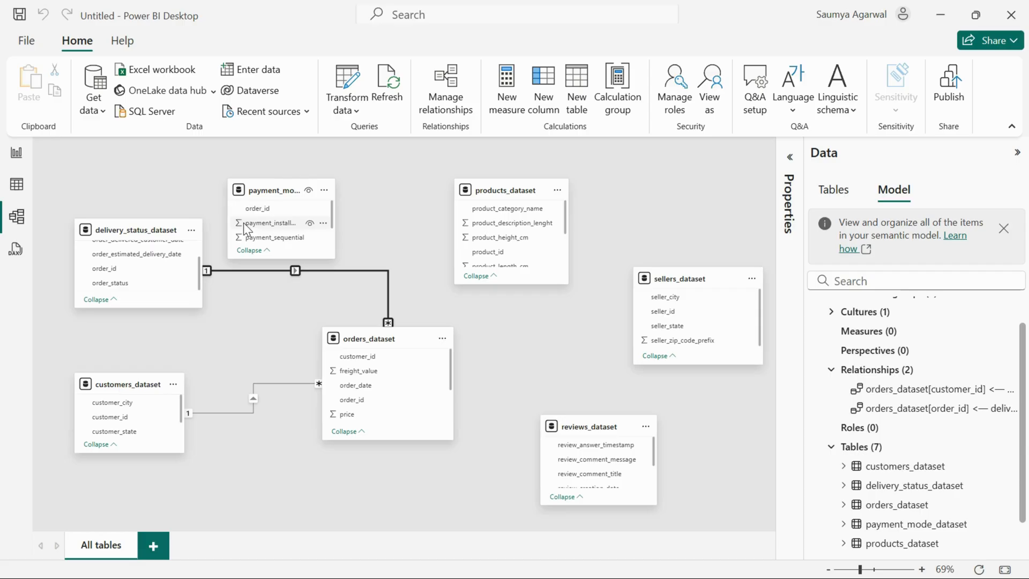
Create an active one-to-many relationship from payment_mode_dataset to orders_dataset on order_id, with Single cross-filter direction
{"action": "scroll", "coordinate": [290, 224], "scroll_direction": "down", "scroll_amount": 1}
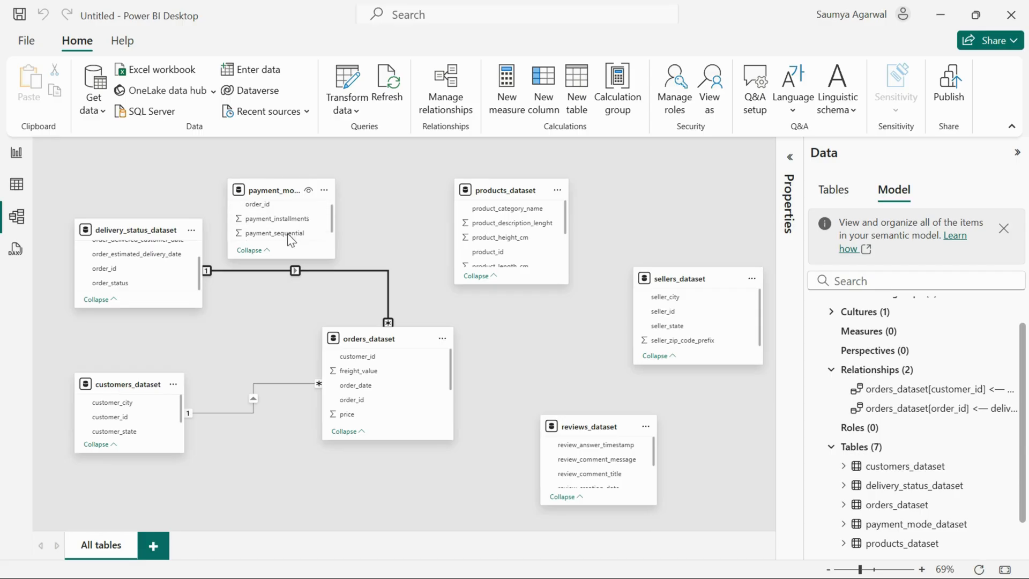
{"action": "scroll", "coordinate": [288, 233], "scroll_direction": "up", "scroll_amount": 1}
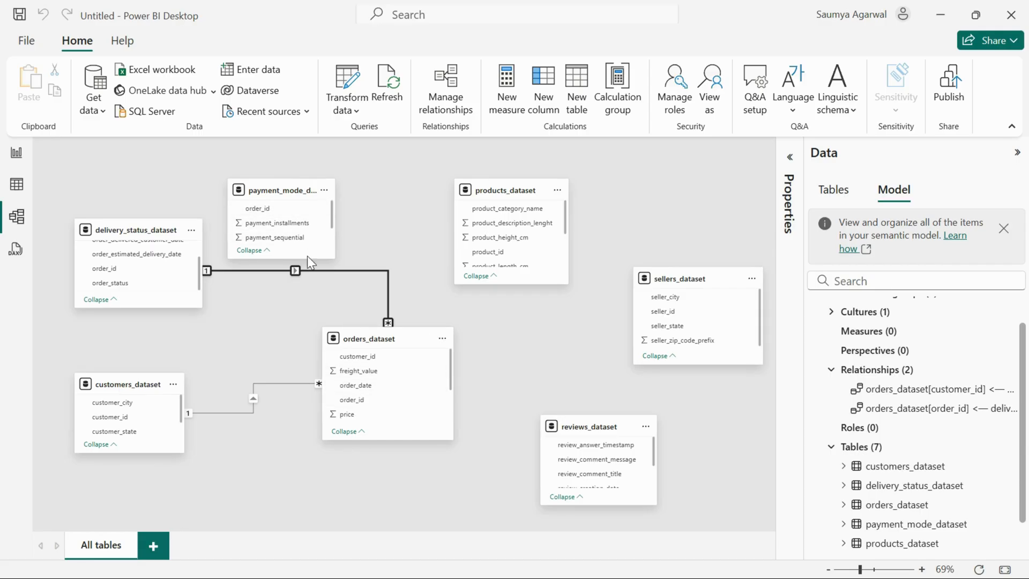
{"action": "left_click_drag", "start_coordinate": [252, 208], "coordinate": [356, 393]}
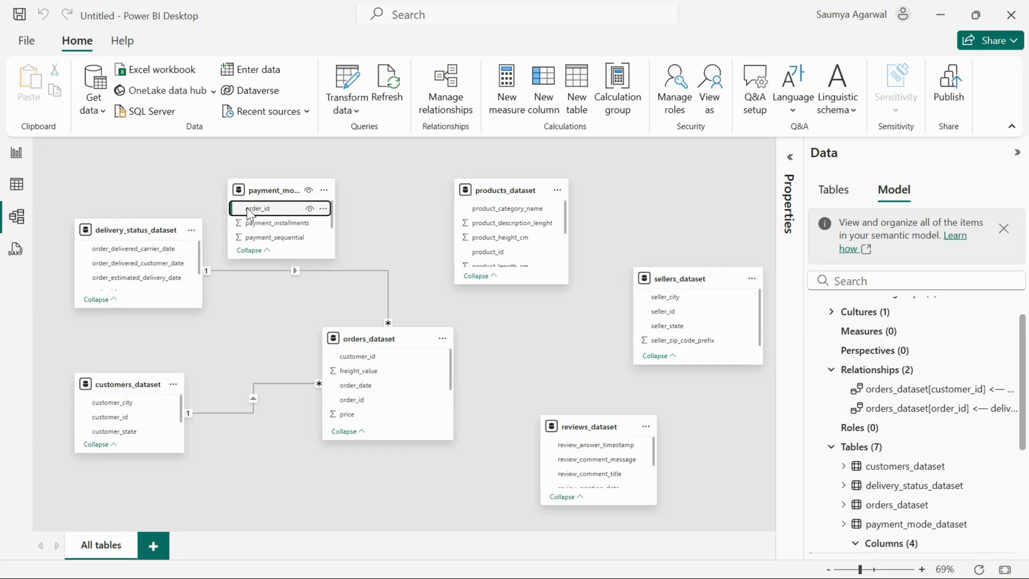
{"action": "left_click_drag", "start_coordinate": [246, 207], "coordinate": [351, 396]}
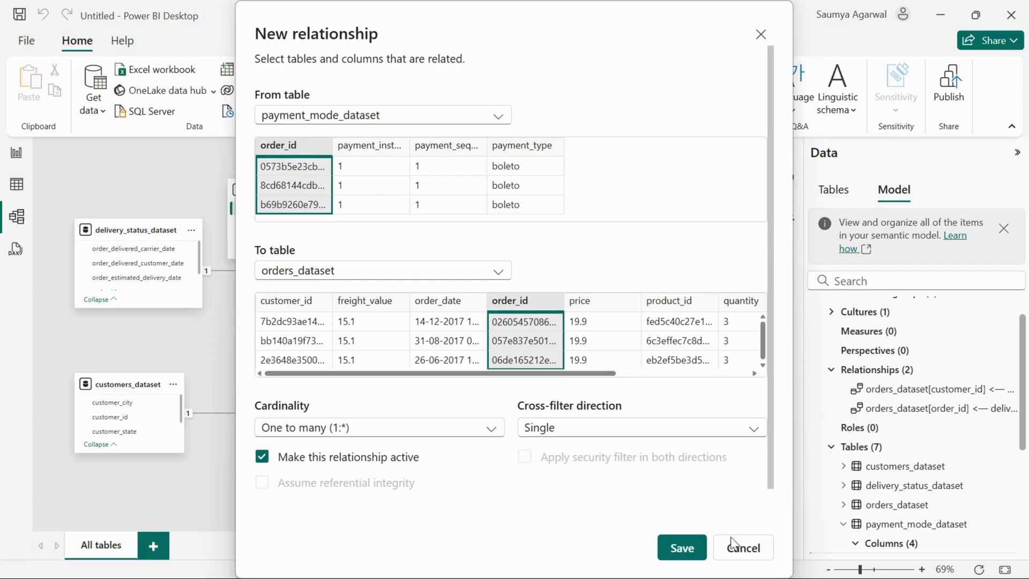
{"action": "left_click", "coordinate": [679, 552]}
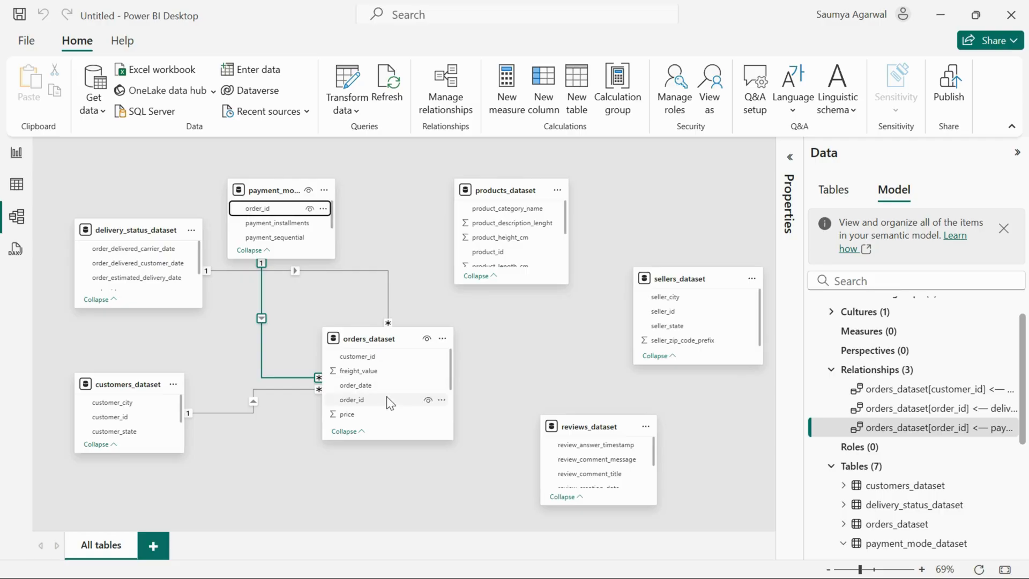
Move orders_dataset slightly away from customers_dataset, and lower the delivery_status_dataset and customers_dataset cards to separate the relationship lines
{"action": "left_click_drag", "start_coordinate": [370, 341], "coordinate": [404, 334]}
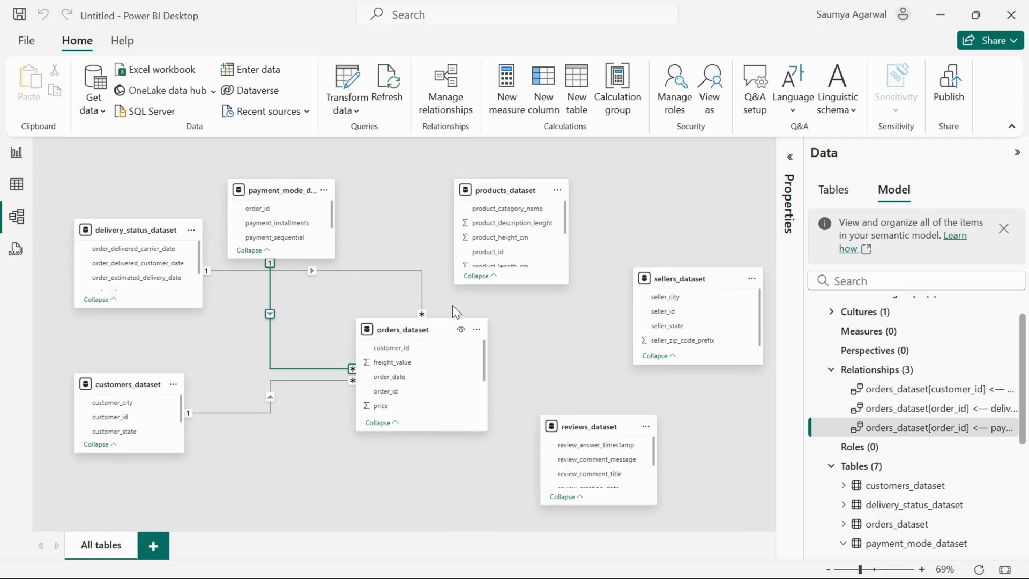
{"action": "left_click_drag", "start_coordinate": [124, 232], "coordinate": [125, 251]}
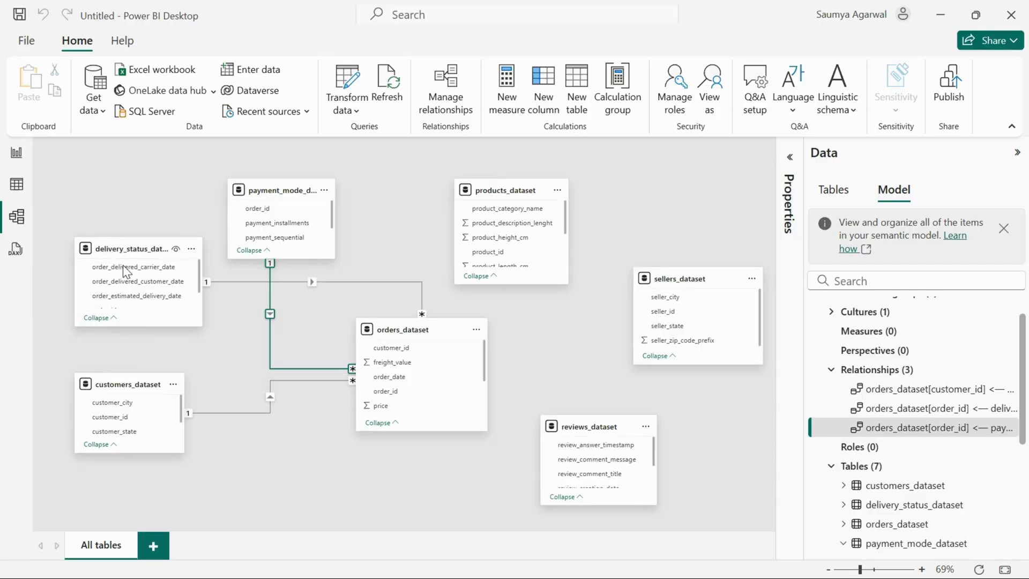
{"action": "left_click_drag", "start_coordinate": [125, 384], "coordinate": [131, 438]}
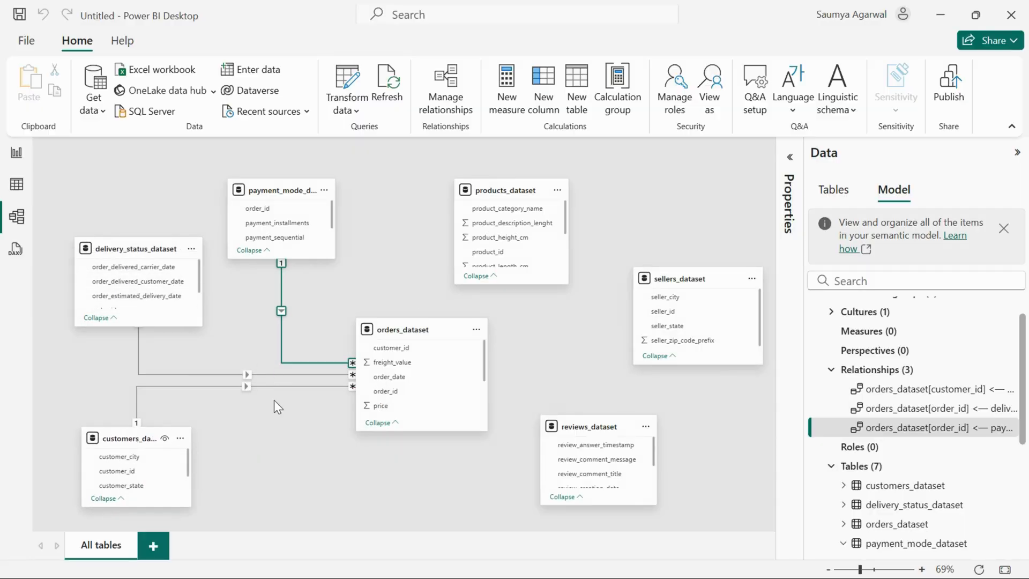
{"action": "left_click", "coordinate": [321, 307]}
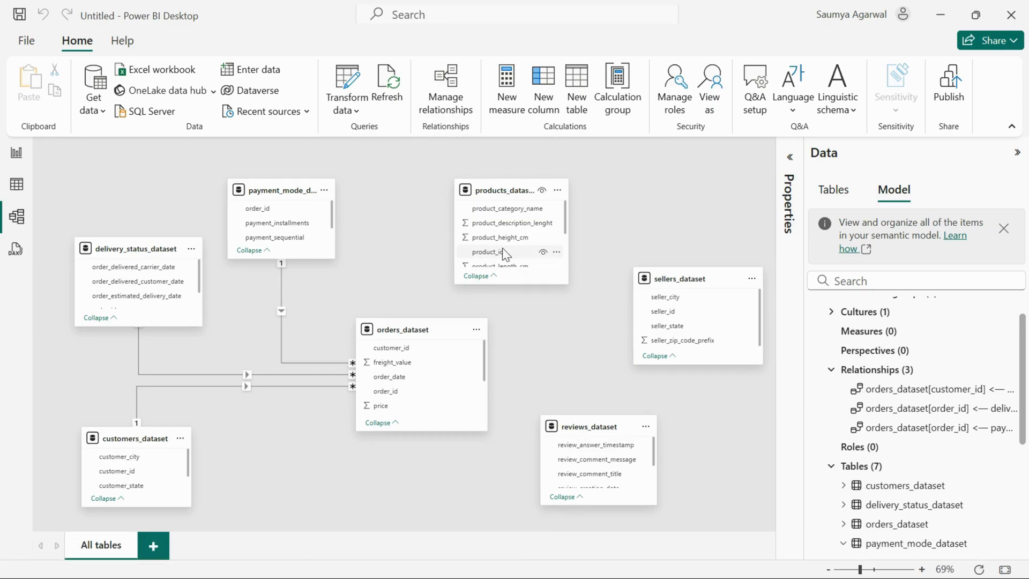
Switch to the PowerPoint slide show and go back to the "Types of Cardinality" slide on Many-to-One (*:1)
{"action": "key", "text": "super+Tab"}
{"action": "left_click", "coordinate": [370, 140]}
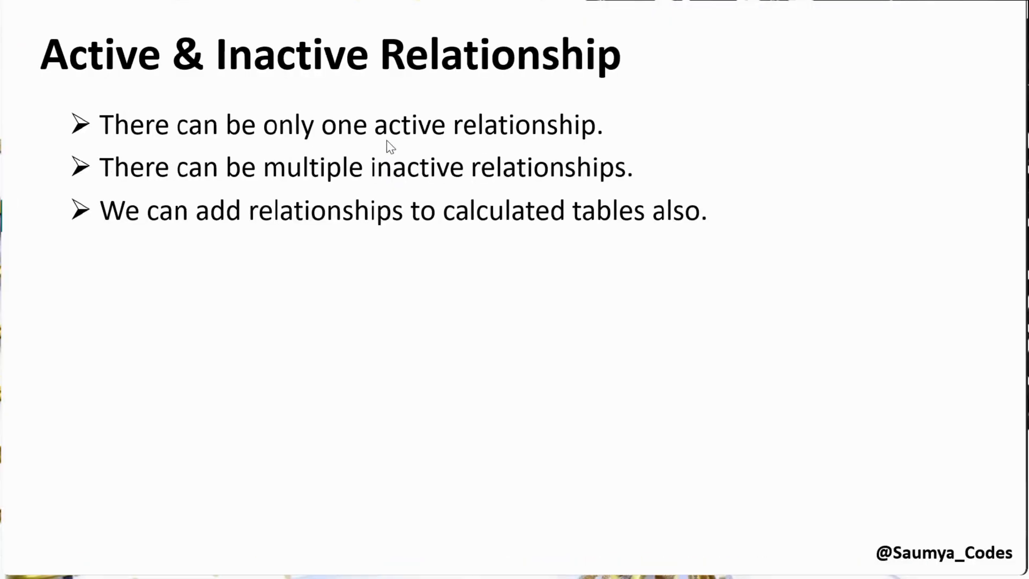
{"action": "key", "text": "Left"}
{"action": "key", "text": "Left"}
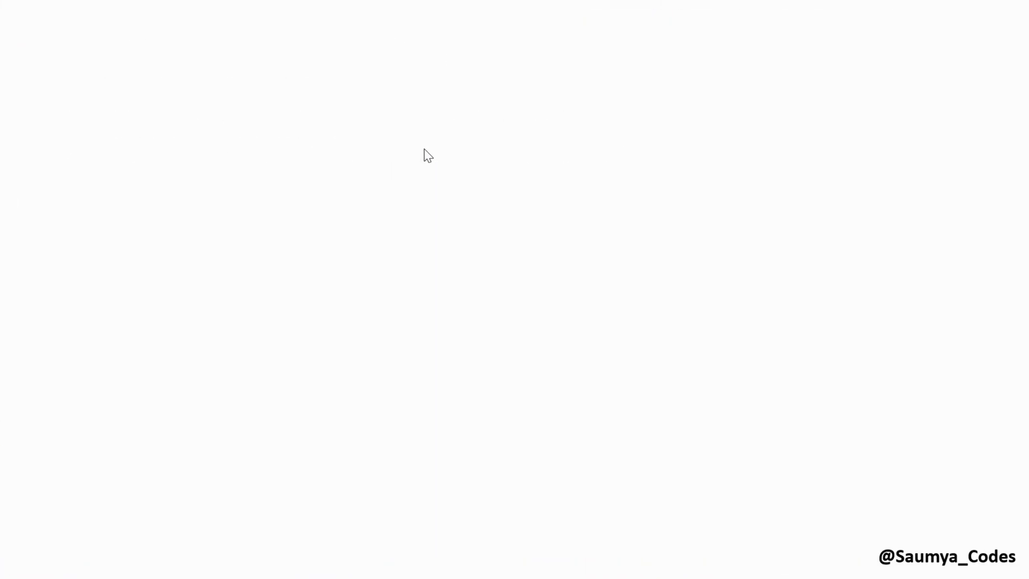
{"action": "key", "text": "Left"}
{"action": "key", "text": "Left"}
{"action": "key", "text": "Left"}
{"action": "key", "text": "Left"}
{"action": "key", "text": "Left"}
{"action": "key", "text": "Left"}
{"action": "key", "text": "Left"}
{"action": "key", "text": "Left"}
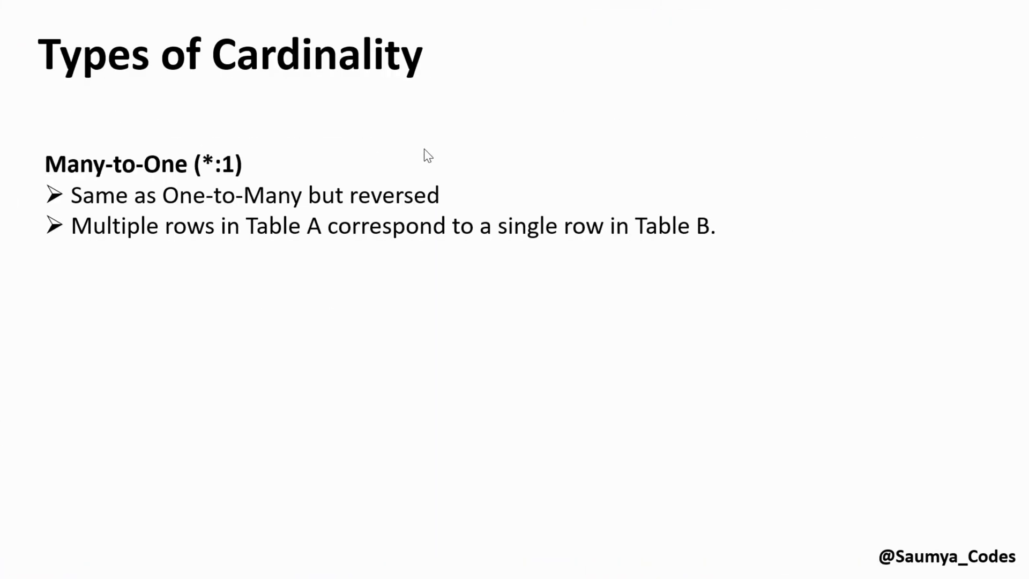
Page back through the slides to "Dimension Table" and forward past the schema slides to review "Ways to Create Relationships"
{"action": "key", "text": "Left"}
{"action": "key", "text": "Left"}
{"action": "key", "text": "Left"}
{"action": "key", "text": "Left"}
{"action": "key", "text": "Left"}
{"action": "key", "text": "Left"}
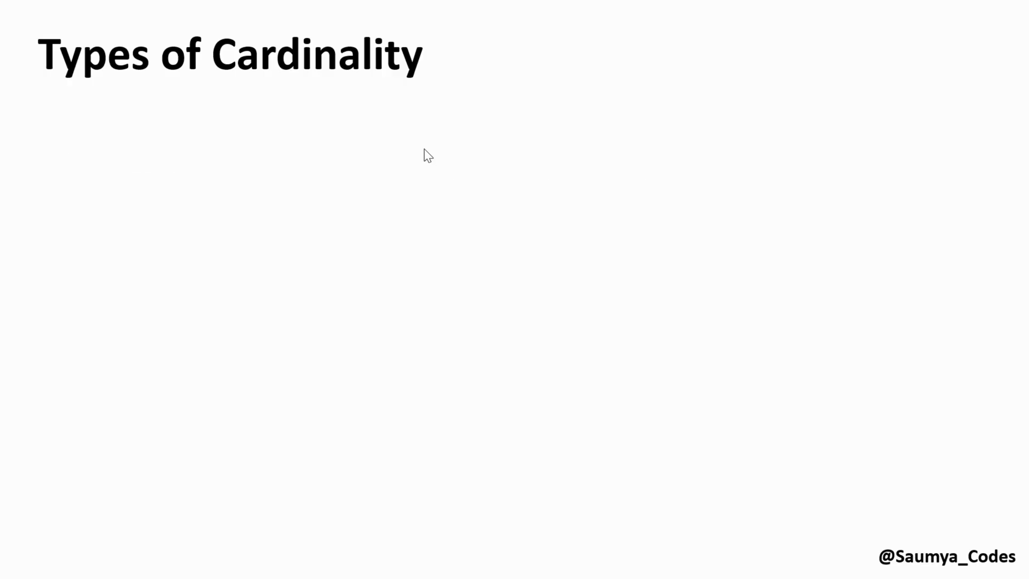
{"action": "key", "text": "Left"}
{"action": "key", "text": "Left"}
{"action": "key", "text": "Left"}
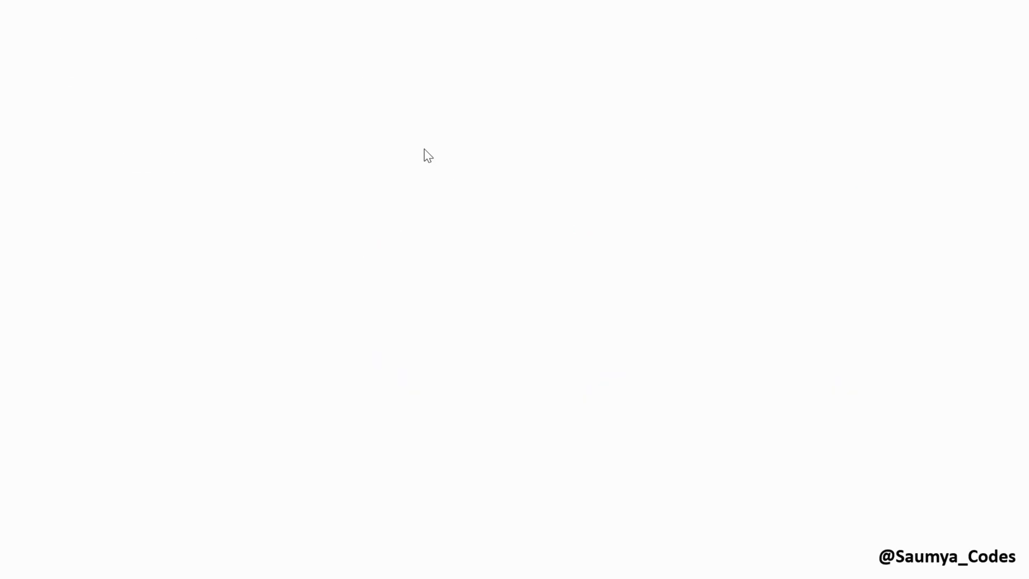
{"action": "key", "text": "Left"}
{"action": "key", "text": "Left"}
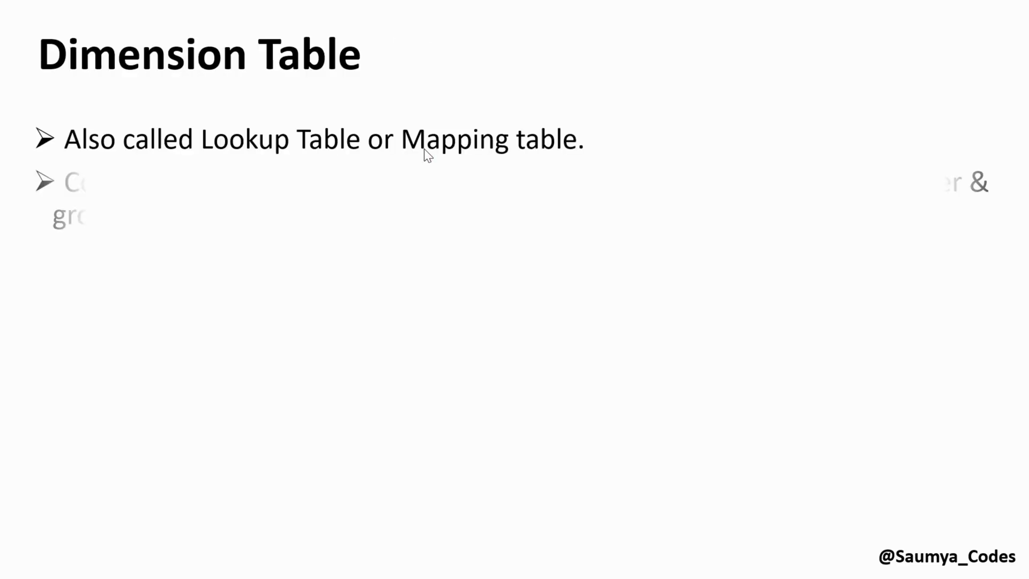
{"action": "key", "text": "Right"}
{"action": "key", "text": "Right"}
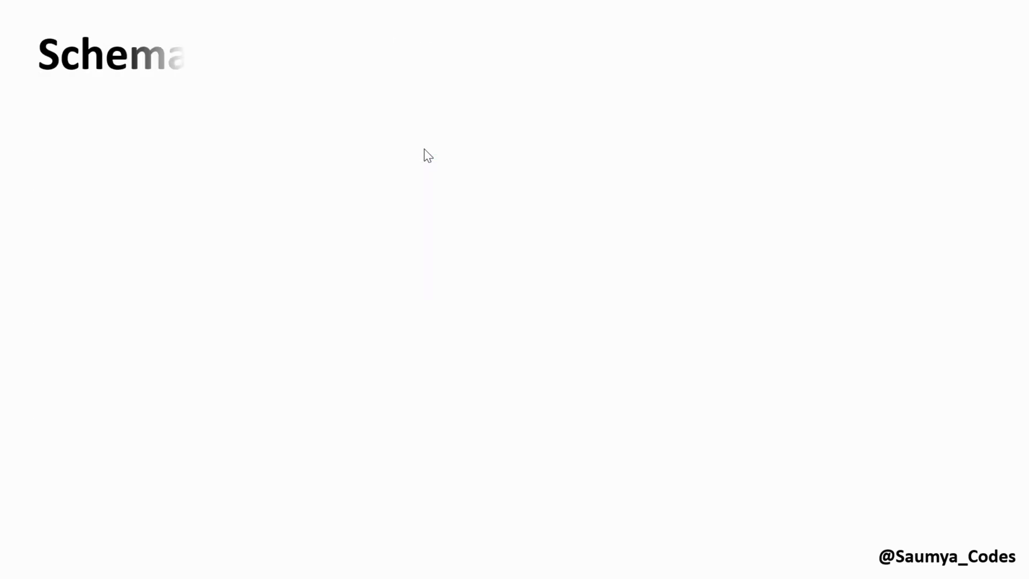
{"action": "key", "text": "Right"}
{"action": "key", "text": "Right"}
{"action": "key", "text": "Right"}
{"action": "key", "text": "Right"}
{"action": "key", "text": "Right"}
{"action": "key", "text": "Right"}
{"action": "key", "text": "Right"}
{"action": "key", "text": "Right"}
{"action": "key", "text": "Right"}
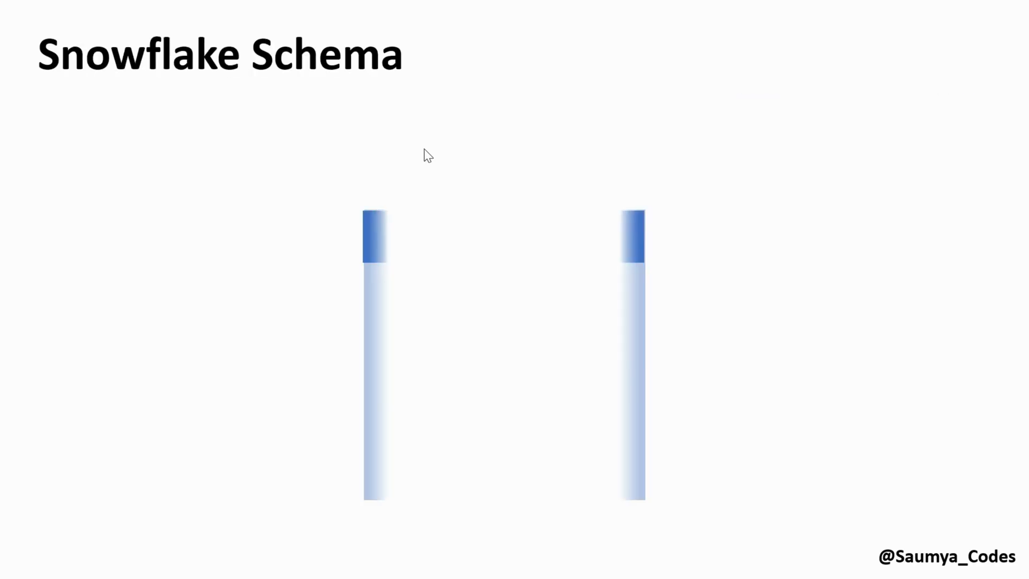
{"action": "key", "text": "Right"}
{"action": "key", "text": "Right"}
{"action": "key", "text": "Right"}
{"action": "key", "text": "Right"}
{"action": "key", "text": "Right"}
{"action": "key", "text": "Right"}
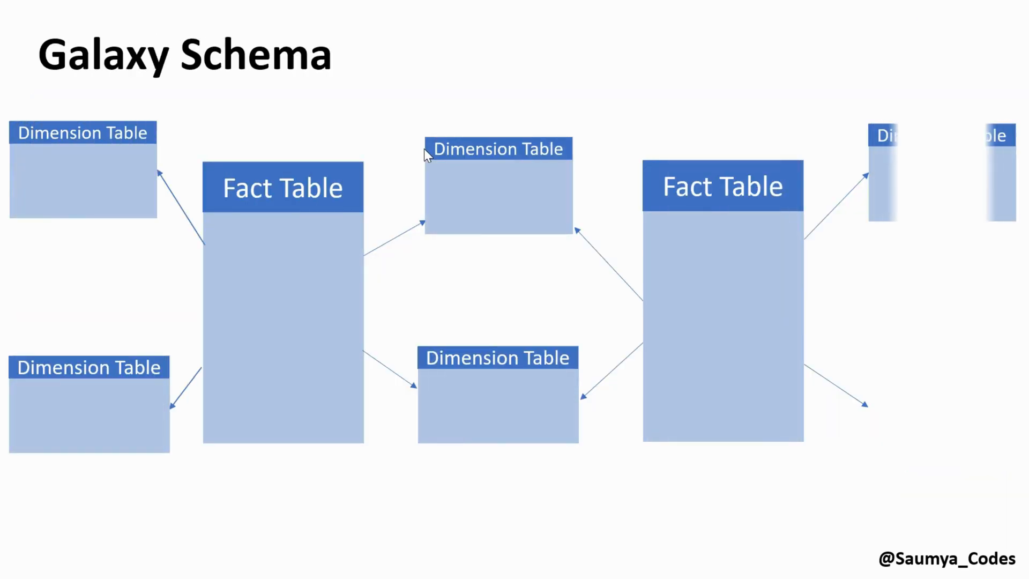
{"action": "key", "text": "Right"}
{"action": "key", "text": "Right"}
{"action": "key", "text": "Right"}
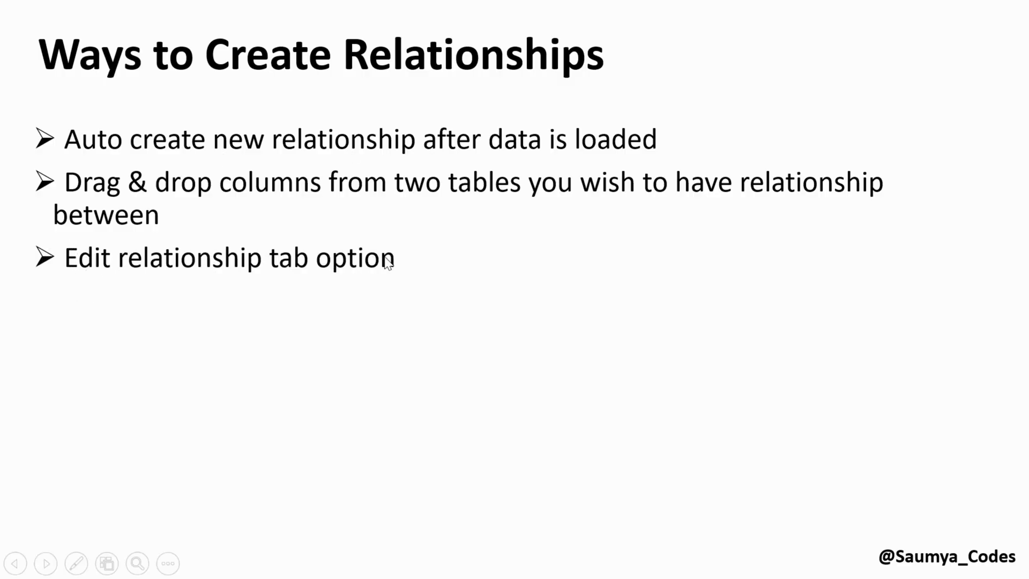
Switch to Power BI Desktop and set up a new relationship from products_dataset to orders_dataset on product_id in Manage relationships
{"action": "key", "text": "super+Tab"}
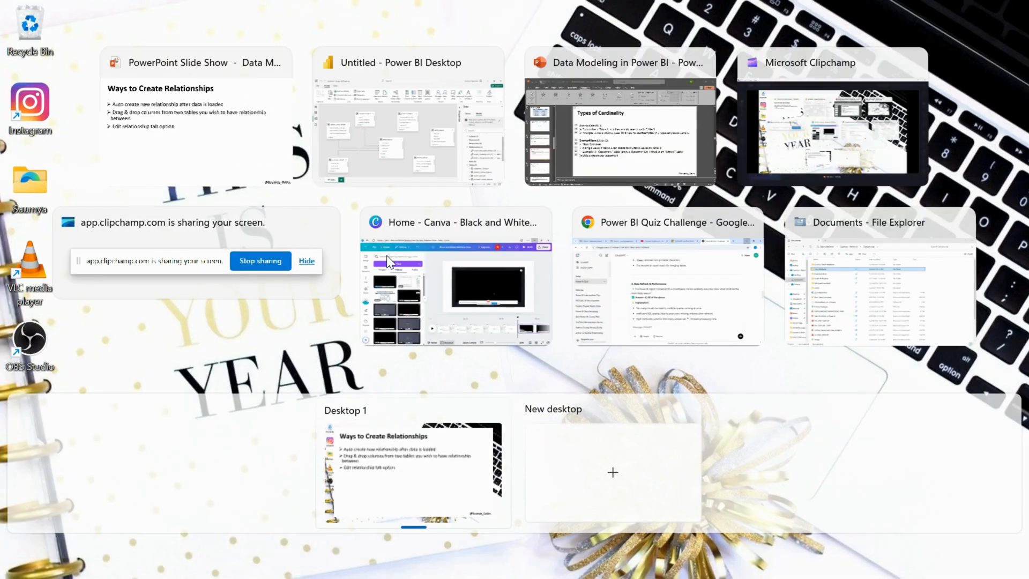
{"action": "left_click", "coordinate": [430, 123]}
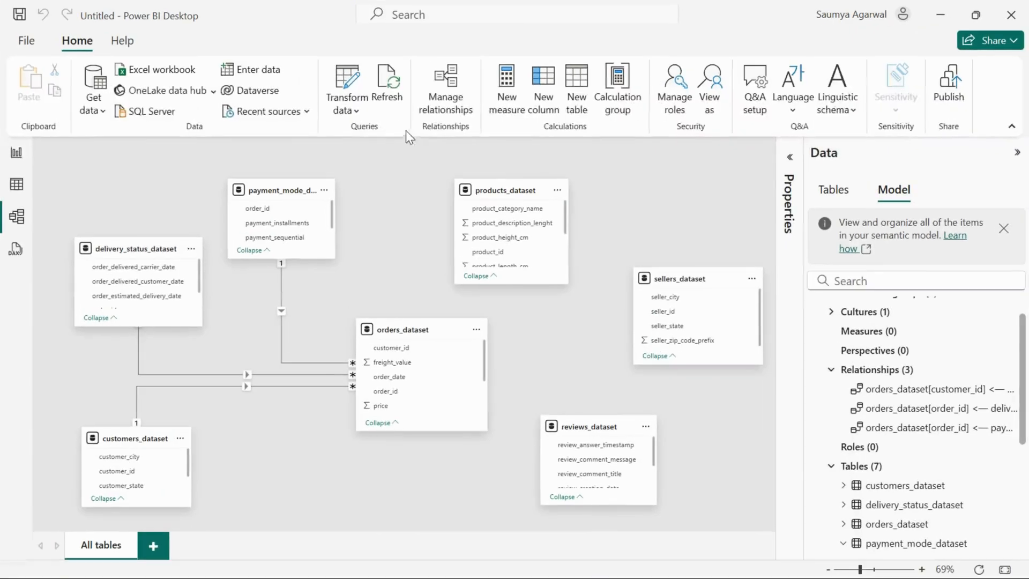
{"action": "left_click", "coordinate": [450, 97]}
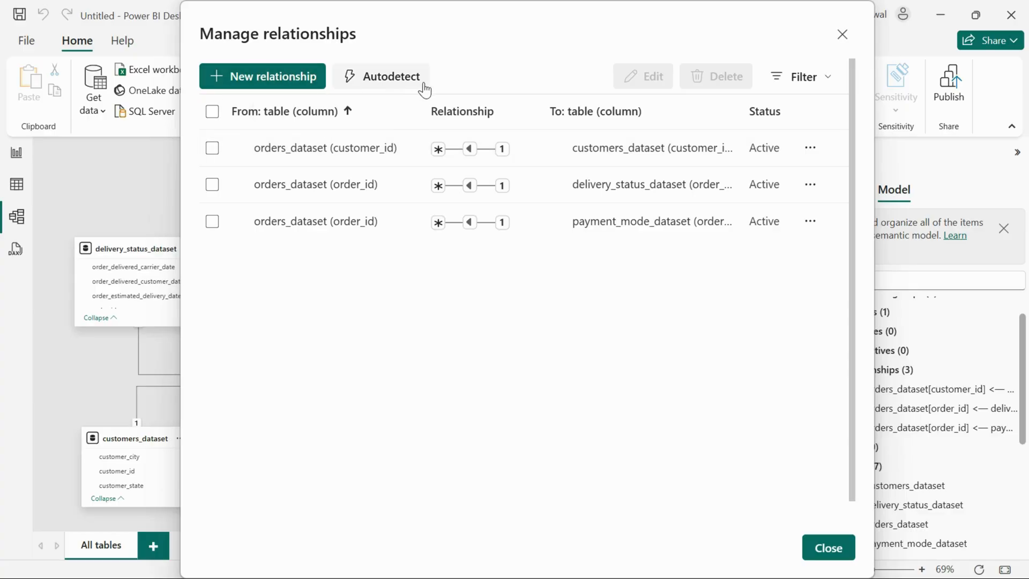
{"action": "left_click", "coordinate": [243, 81]}
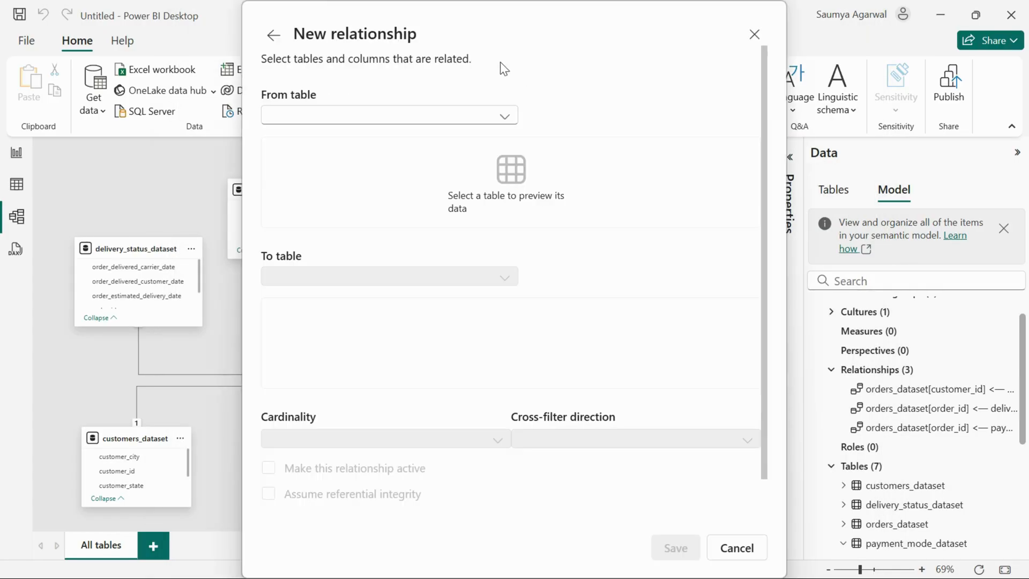
{"action": "left_click_drag", "start_coordinate": [430, 33], "coordinate": [734, 62]}
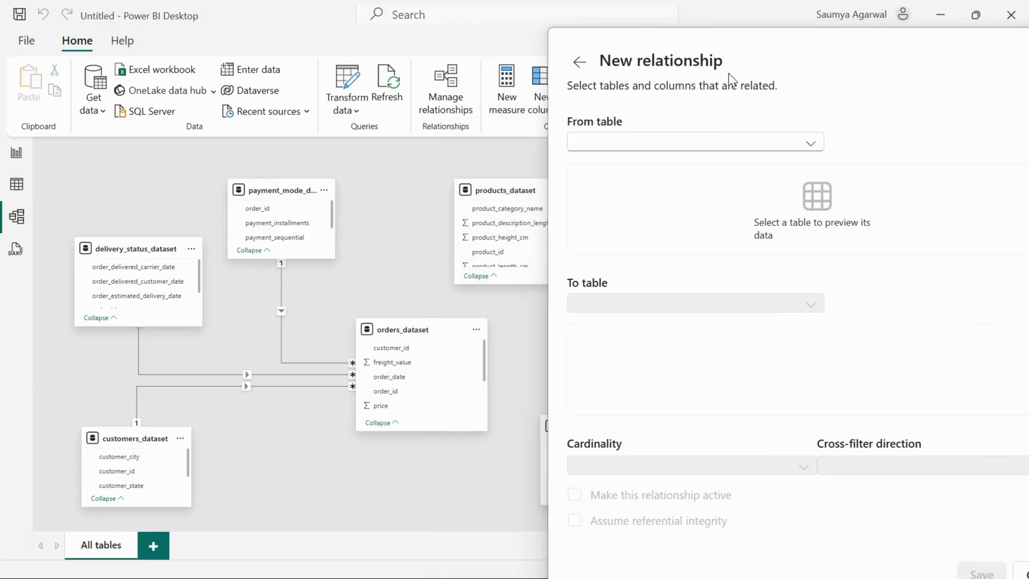
{"action": "left_click", "coordinate": [662, 146]}
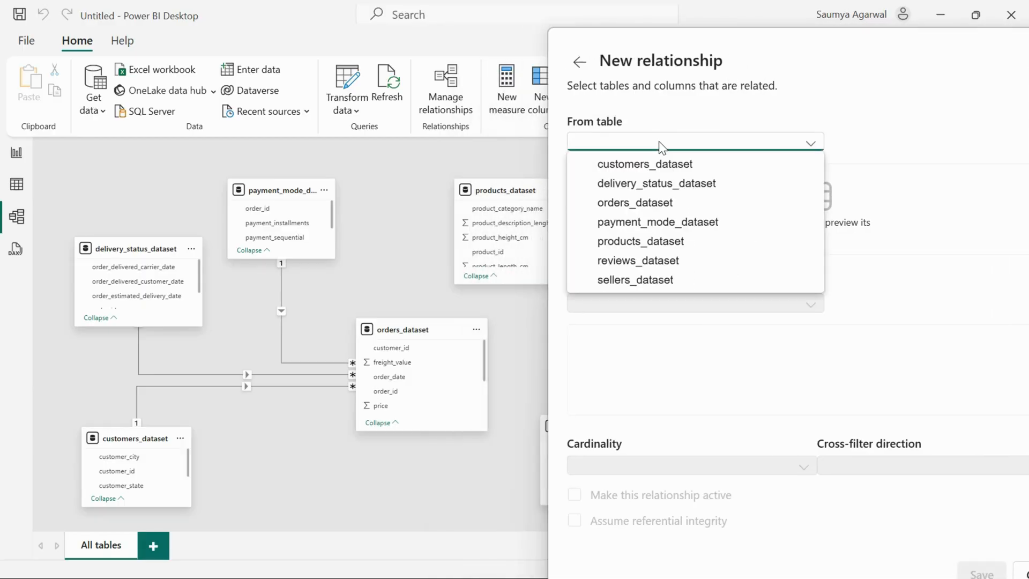
{"action": "left_click", "coordinate": [663, 244]}
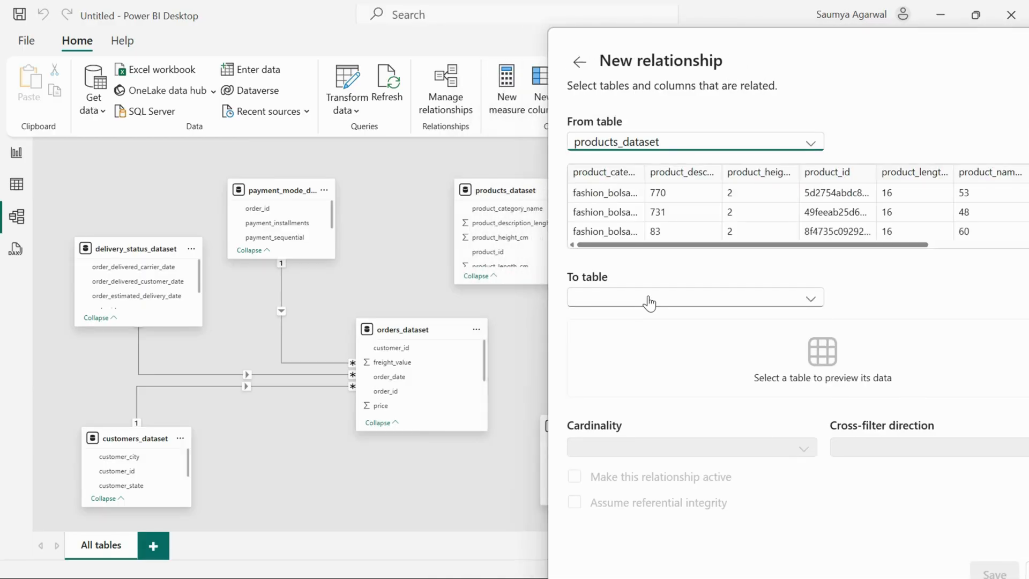
{"action": "left_click", "coordinate": [650, 301]}
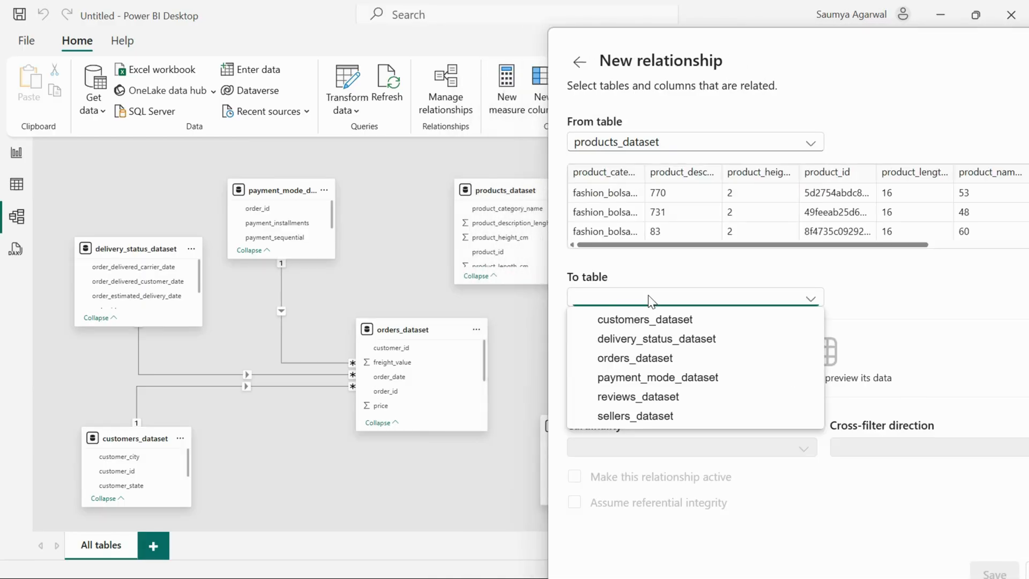
{"action": "left_click", "coordinate": [654, 359]}
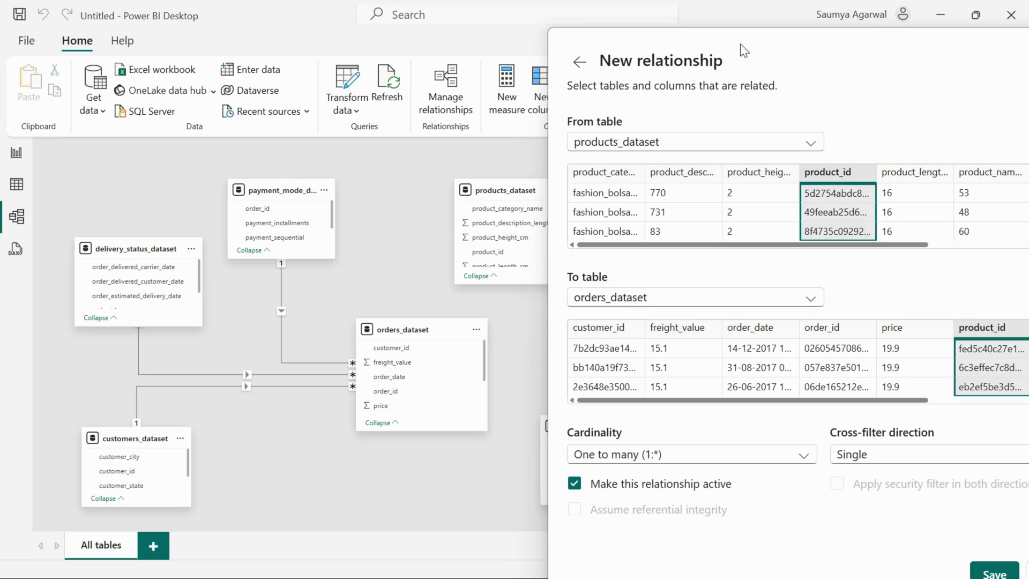
{"action": "left_click_drag", "start_coordinate": [744, 51], "coordinate": [490, 16]}
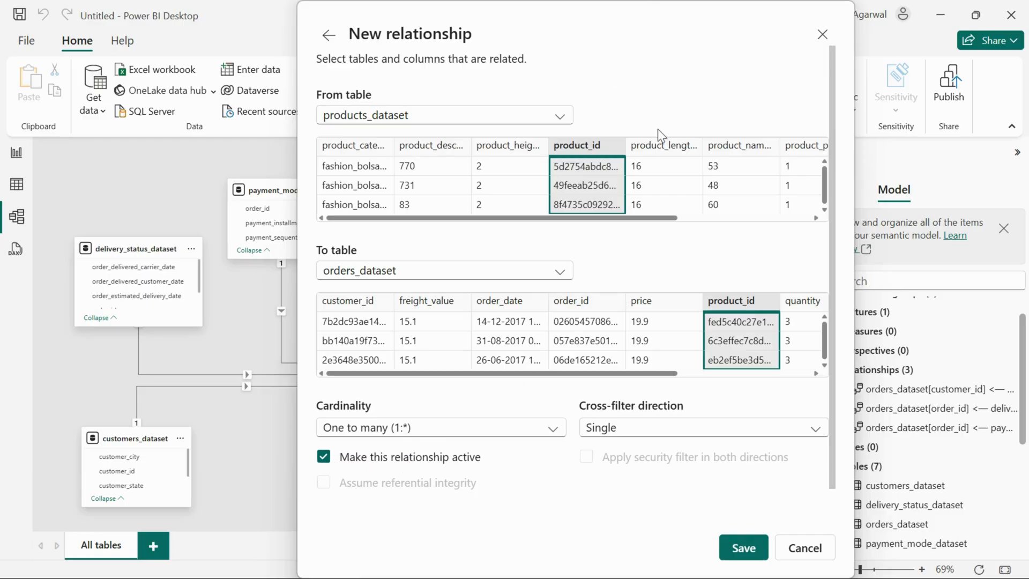
Try the product length, name and height columns as the products_dataset key, and return to product_id
{"action": "left_click", "coordinate": [660, 166]}
{"action": "left_click", "coordinate": [743, 167]}
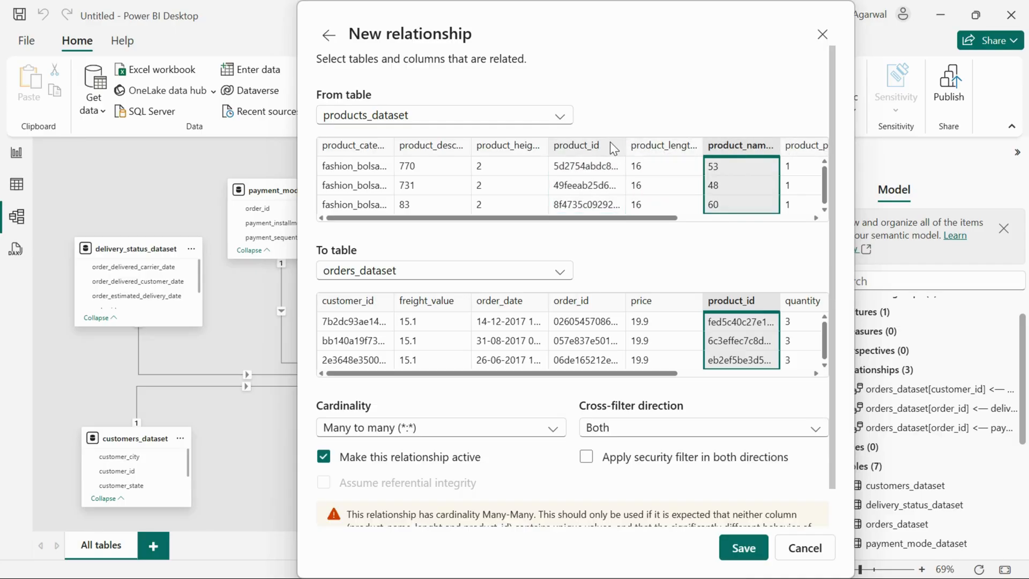
{"action": "left_click", "coordinate": [595, 149]}
{"action": "left_click", "coordinate": [489, 144]}
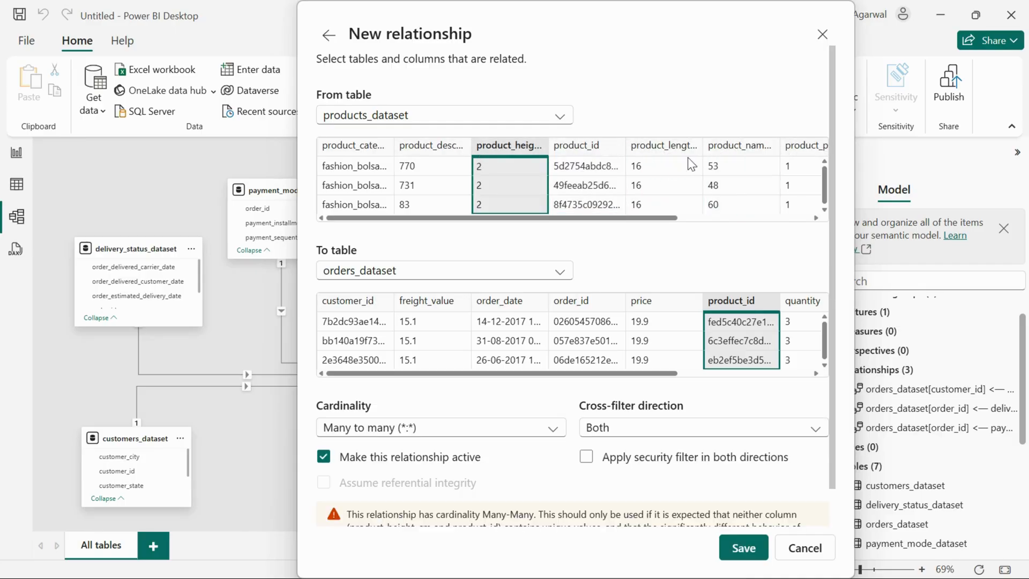
{"action": "left_click", "coordinate": [584, 156]}
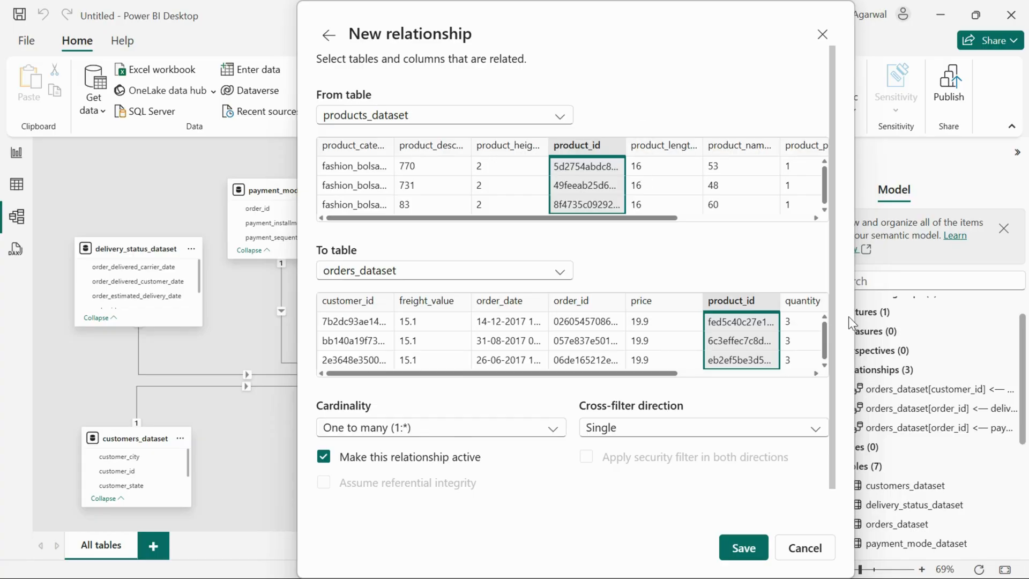
Check the cross-filter direction options, keep Single, and save the active one-to-many relationship between products_dataset and orders_dataset
{"action": "left_click", "coordinate": [667, 442]}
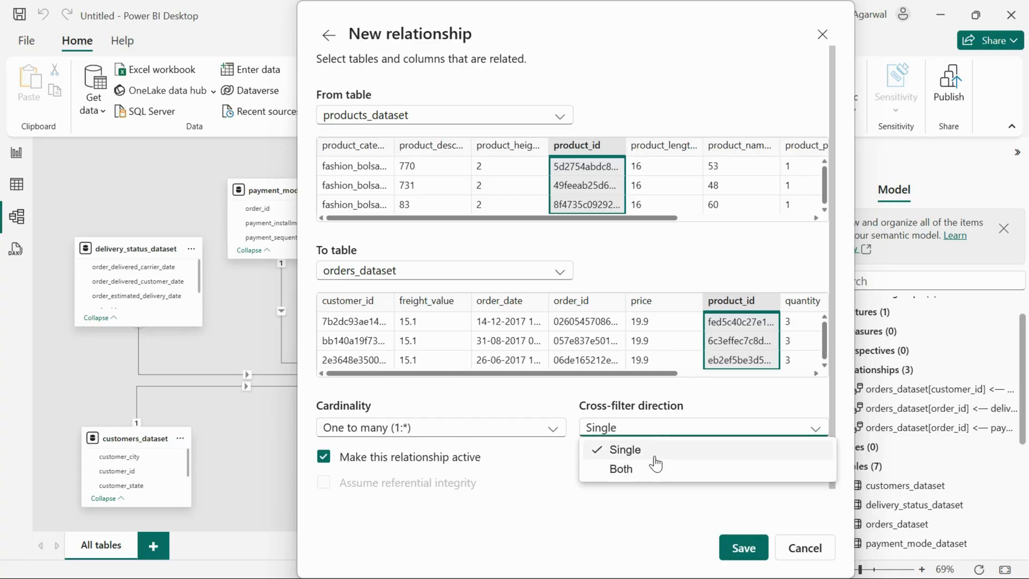
{"action": "left_click", "coordinate": [622, 473]}
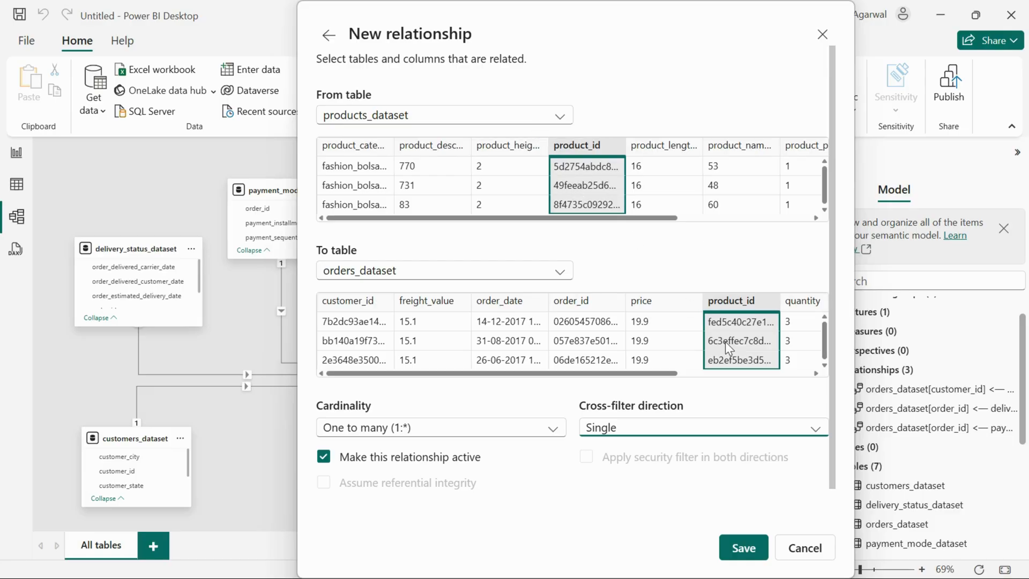
{"action": "left_click", "coordinate": [734, 547]}
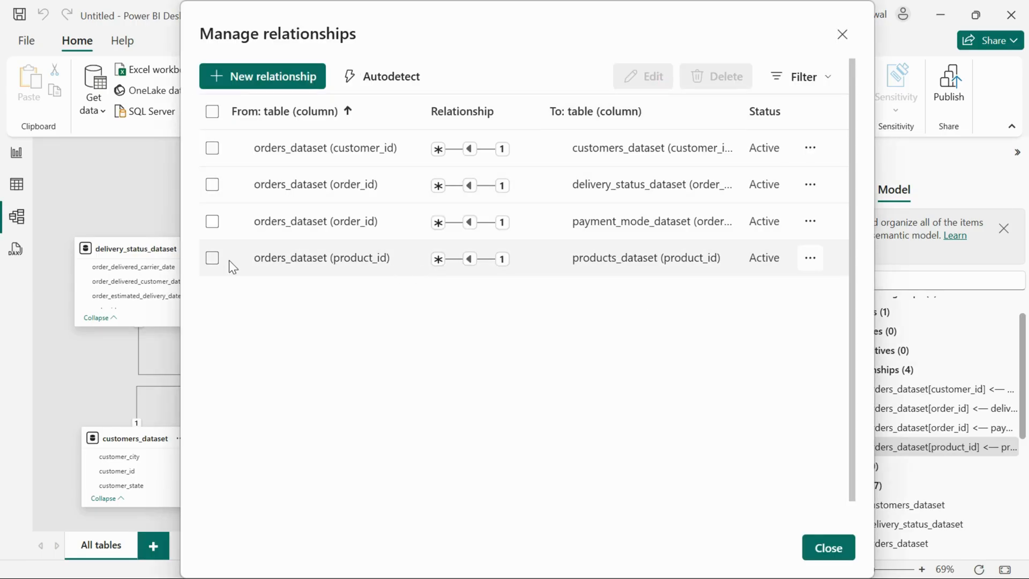
Create an active one-to-many relationship from sellers_dataset to orders_dataset on seller_id, with Single cross-filter direction
{"action": "left_click_drag", "start_coordinate": [368, 42], "coordinate": [457, 85]}
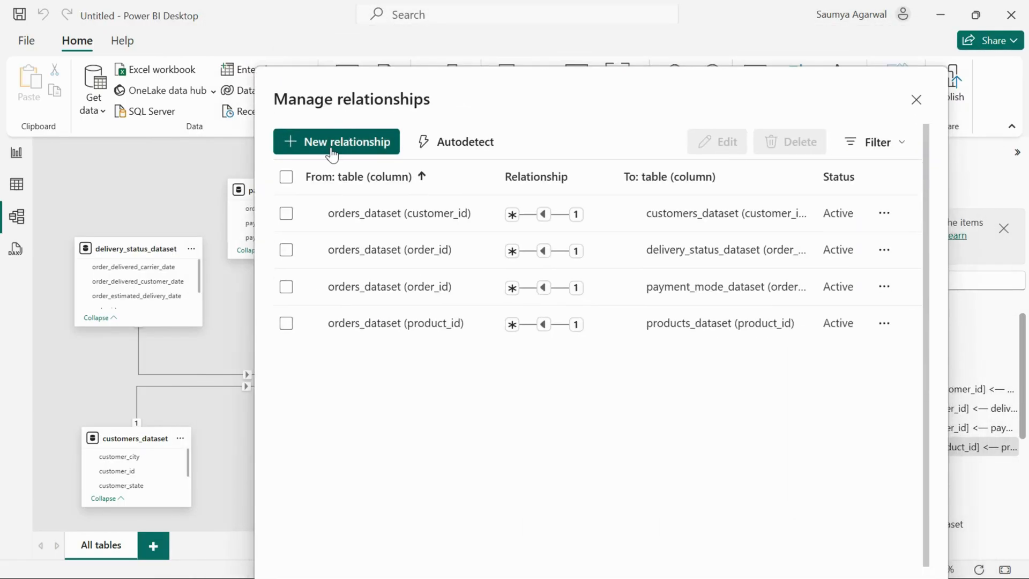
{"action": "left_click", "coordinate": [329, 143]}
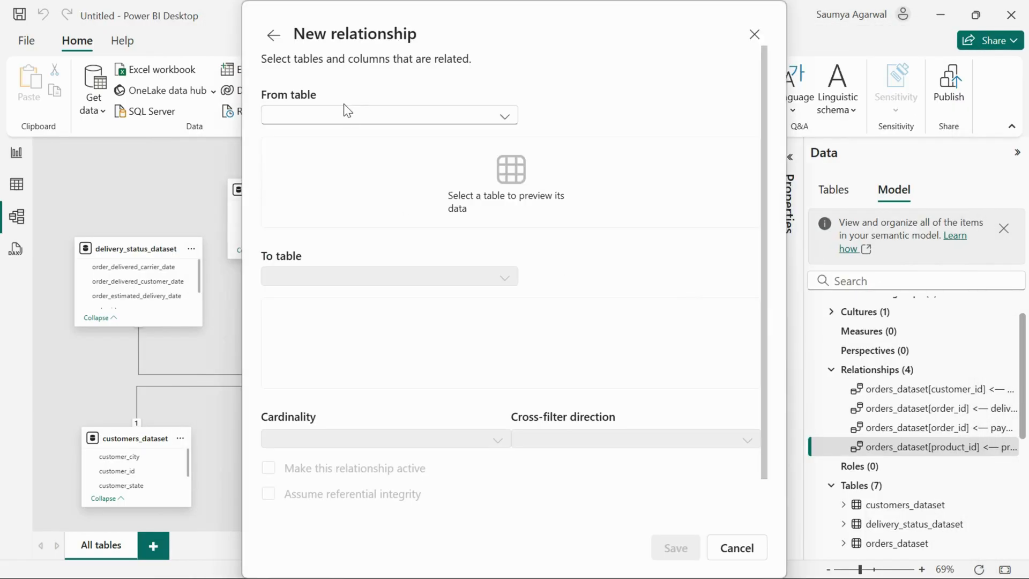
{"action": "left_click", "coordinate": [347, 111]}
{"action": "left_click", "coordinate": [329, 251]}
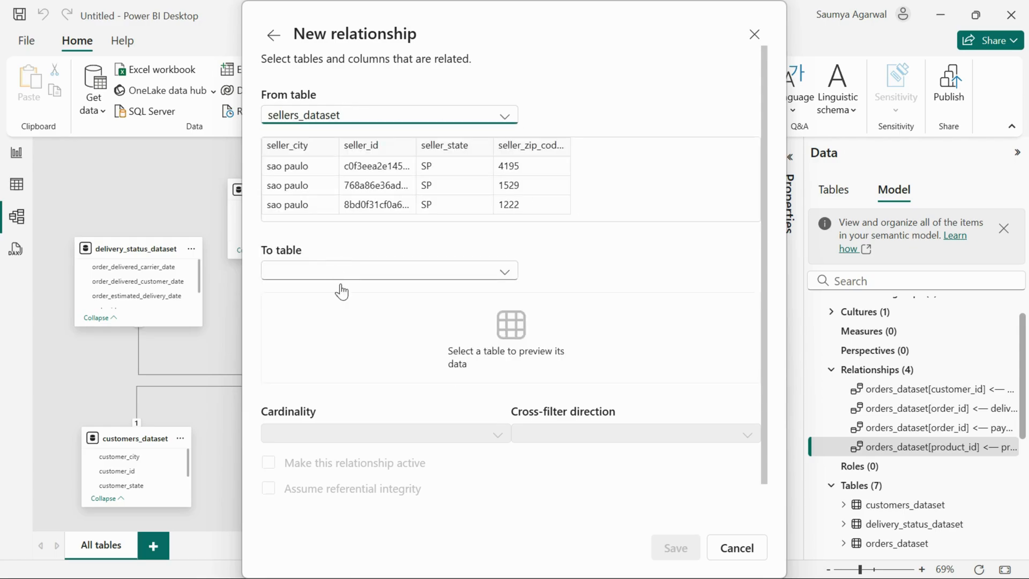
{"action": "left_click", "coordinate": [343, 269]}
{"action": "left_click", "coordinate": [346, 329]}
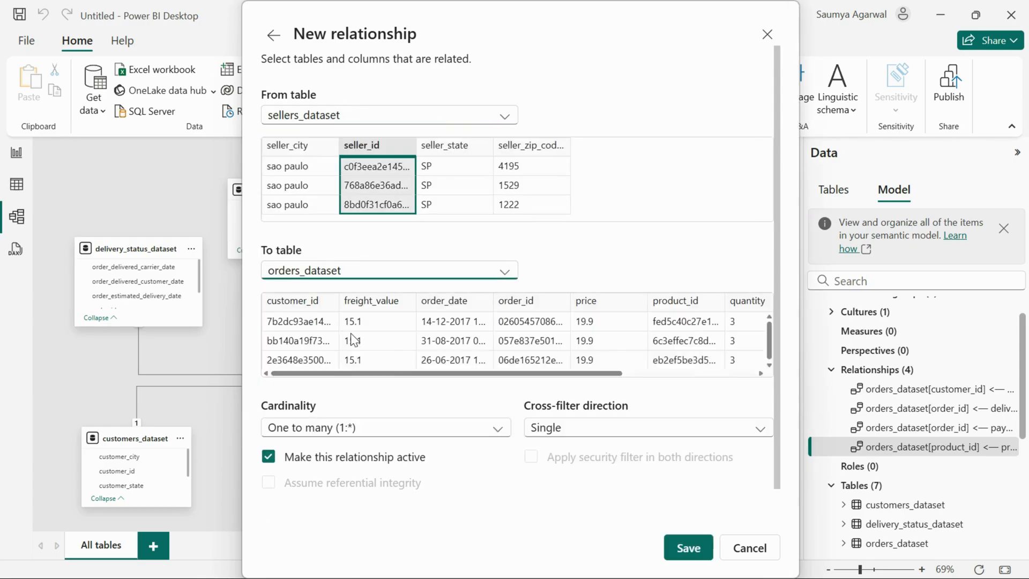
{"action": "left_click", "coordinate": [358, 149]}
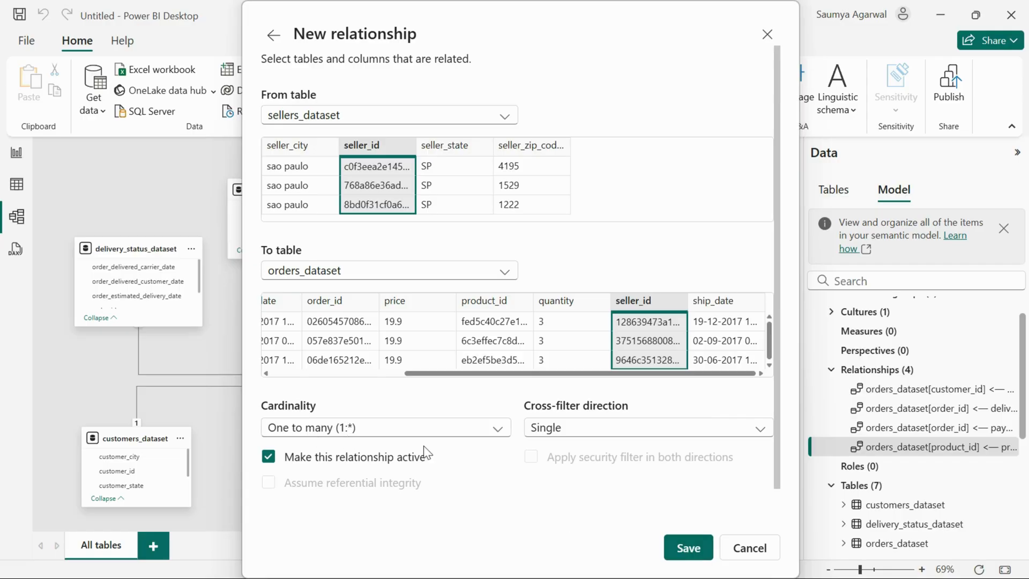
{"action": "left_click", "coordinate": [683, 546]}
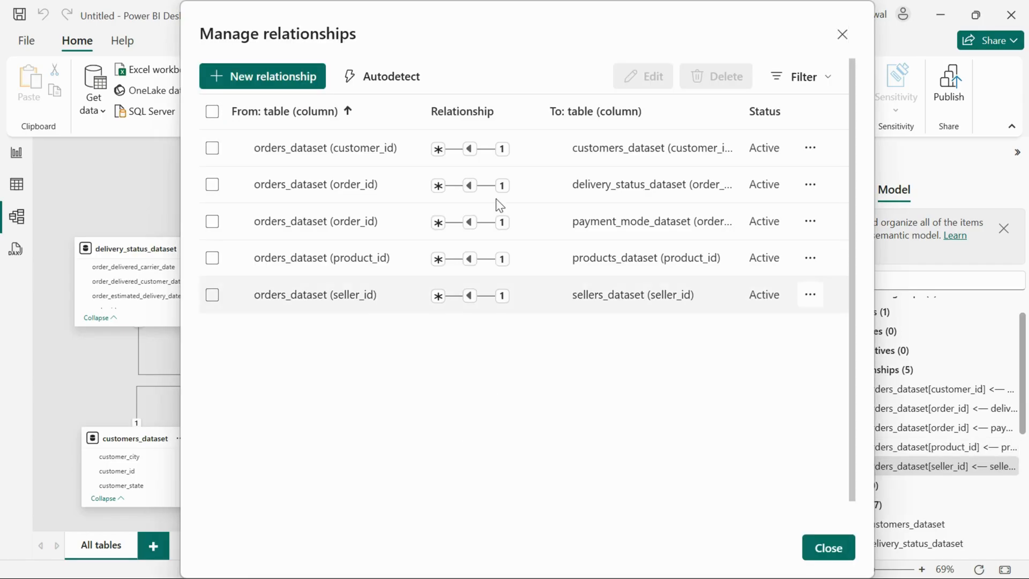
Start a new relationship from reviews_dataset to orders_dataset in Manage relationships
{"action": "left_click_drag", "start_coordinate": [475, 30], "coordinate": [510, 80]}
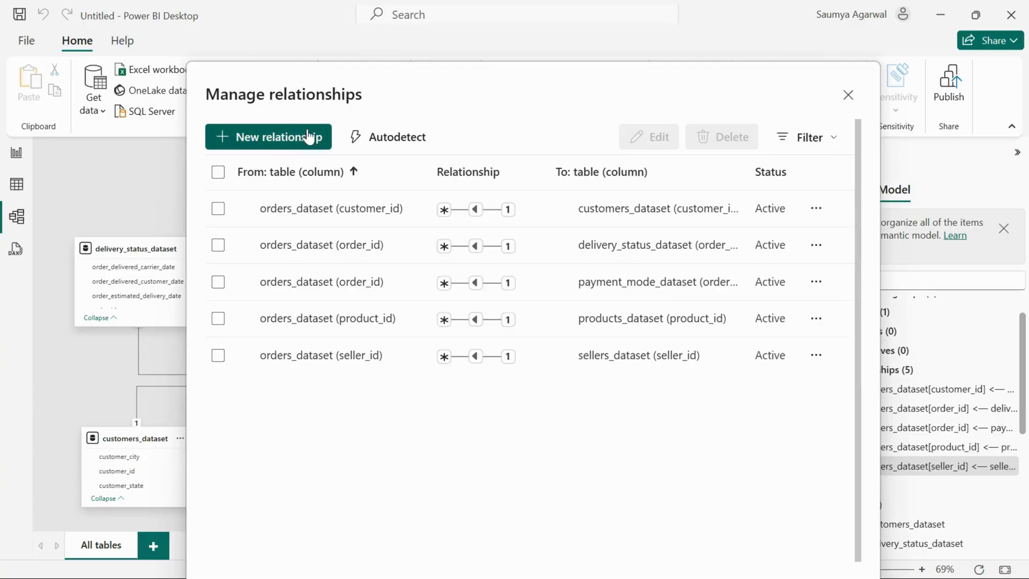
{"action": "key", "text": "Escape"}
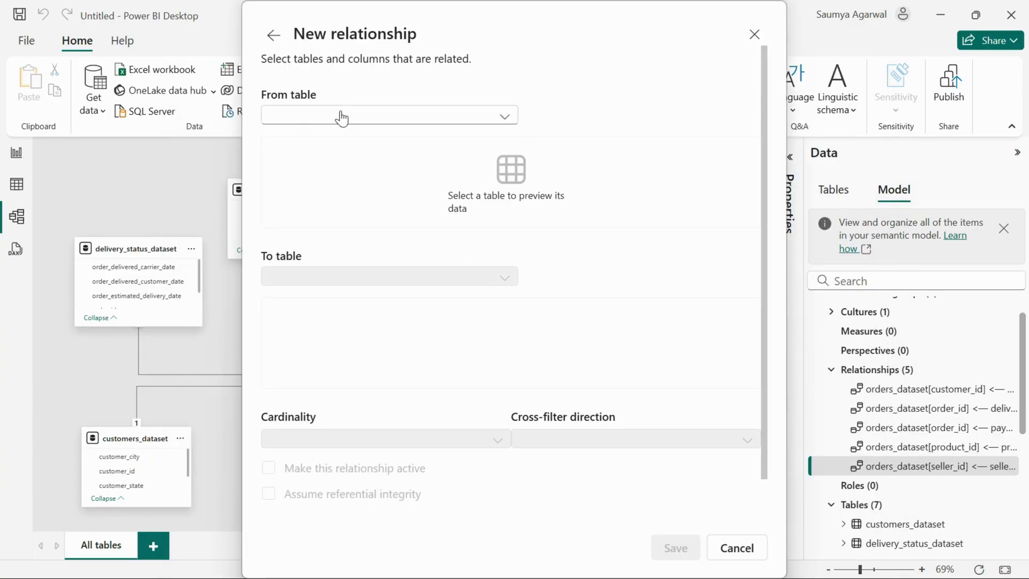
{"action": "left_click", "coordinate": [340, 116]}
{"action": "left_click", "coordinate": [333, 241]}
{"action": "left_click", "coordinate": [374, 271]}
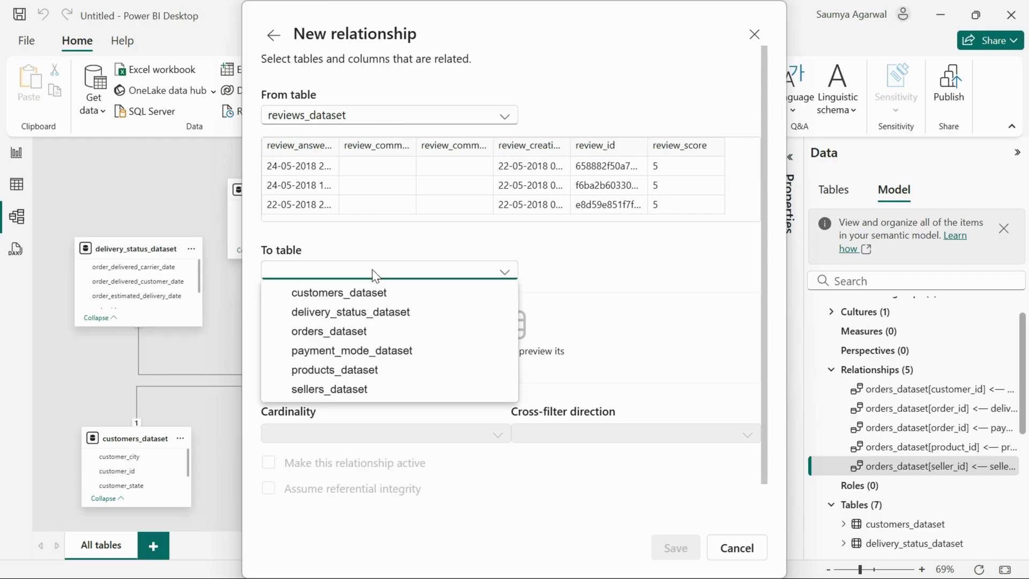
{"action": "left_click", "coordinate": [355, 349]}
{"action": "left_click", "coordinate": [367, 272]}
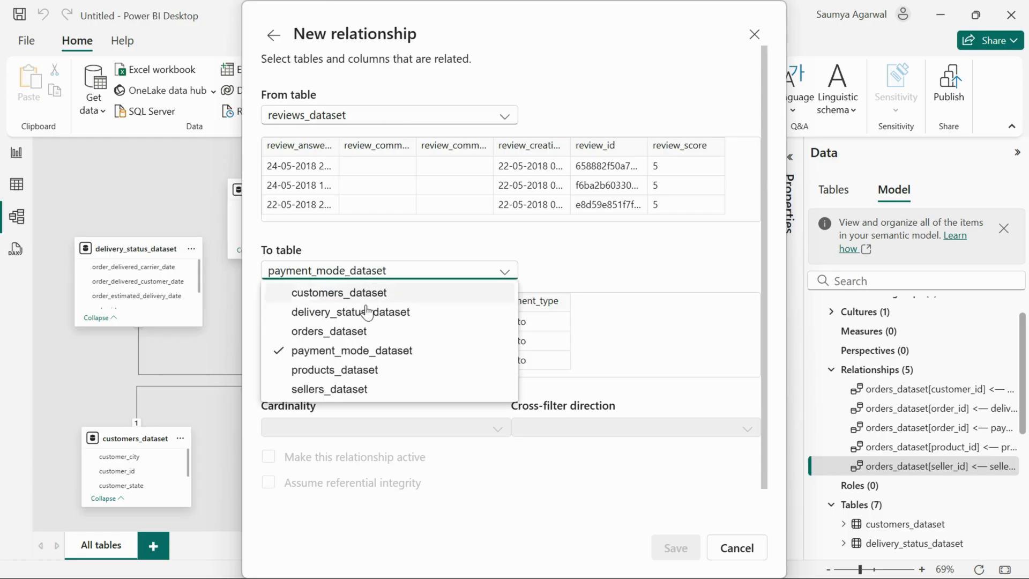
{"action": "left_click", "coordinate": [362, 331]}
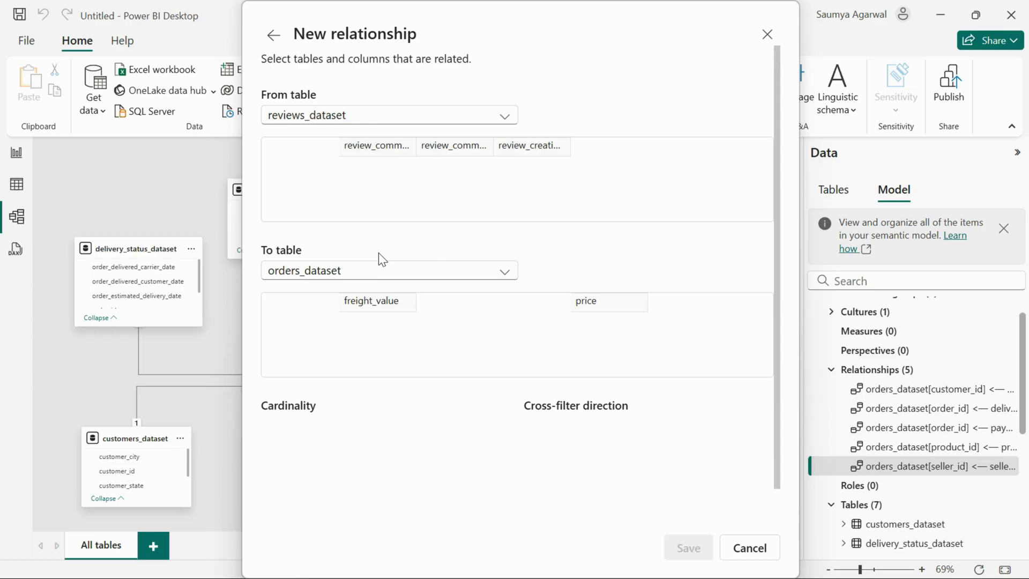
Select review_id as the reviews_dataset key and look through the orders_dataset columns for a matching key
{"action": "left_click", "coordinate": [378, 272]}
{"action": "left_click", "coordinate": [464, 232]}
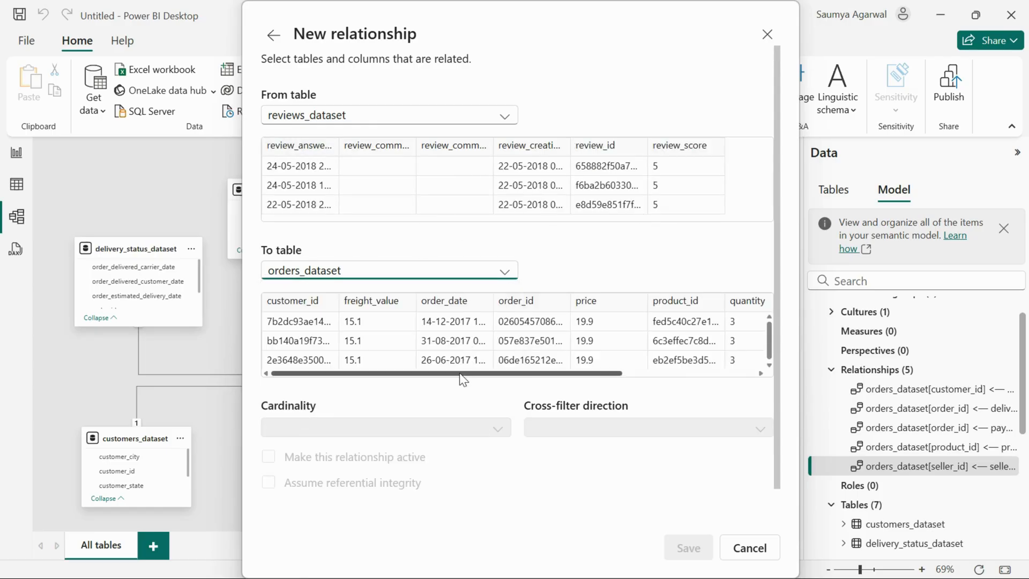
{"action": "left_click_drag", "start_coordinate": [463, 374], "coordinate": [681, 373]}
{"action": "left_click_drag", "start_coordinate": [586, 374], "coordinate": [372, 367]}
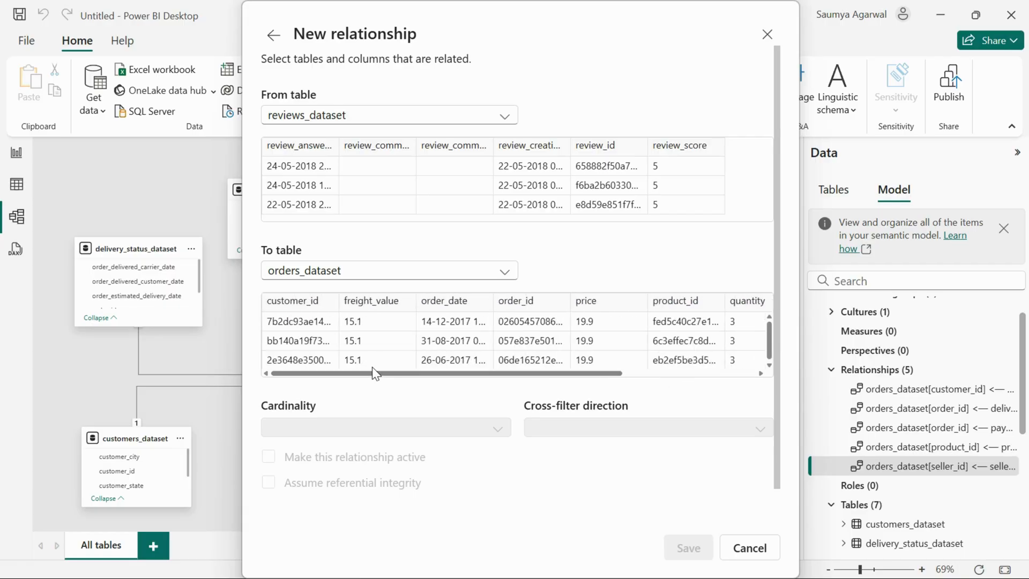
{"action": "left_click", "coordinate": [603, 147]}
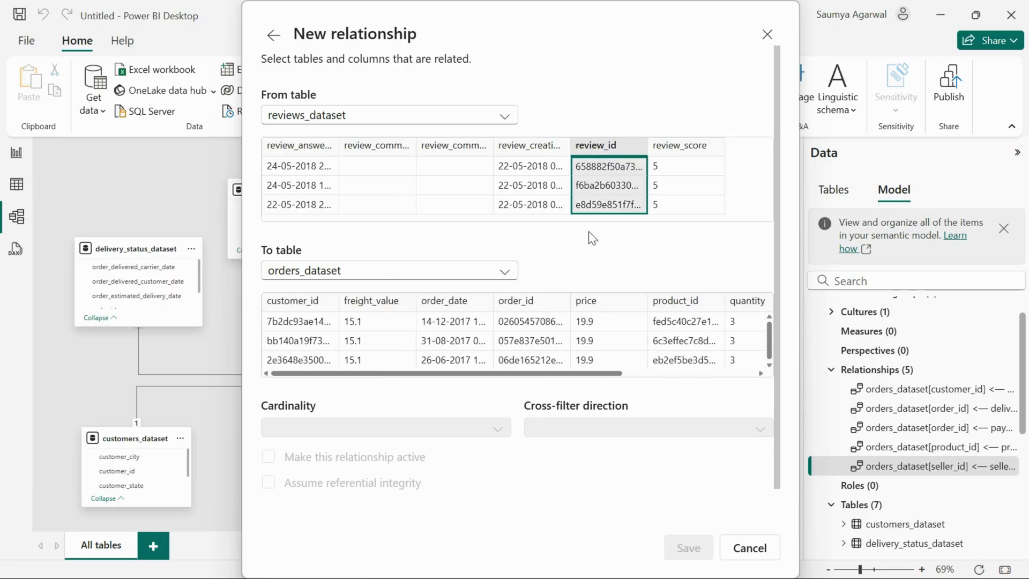
{"action": "mouse_move", "coordinate": [553, 375]}
{"action": "left_mouse_down"}
{"action": "mouse_move", "coordinate": [767, 362]}
{"action": "mouse_move", "coordinate": [766, 373]}
{"action": "mouse_move", "coordinate": [552, 382]}
{"action": "left_mouse_up"}
{"action": "left_click_drag", "start_coordinate": [517, 373], "coordinate": [745, 375]}
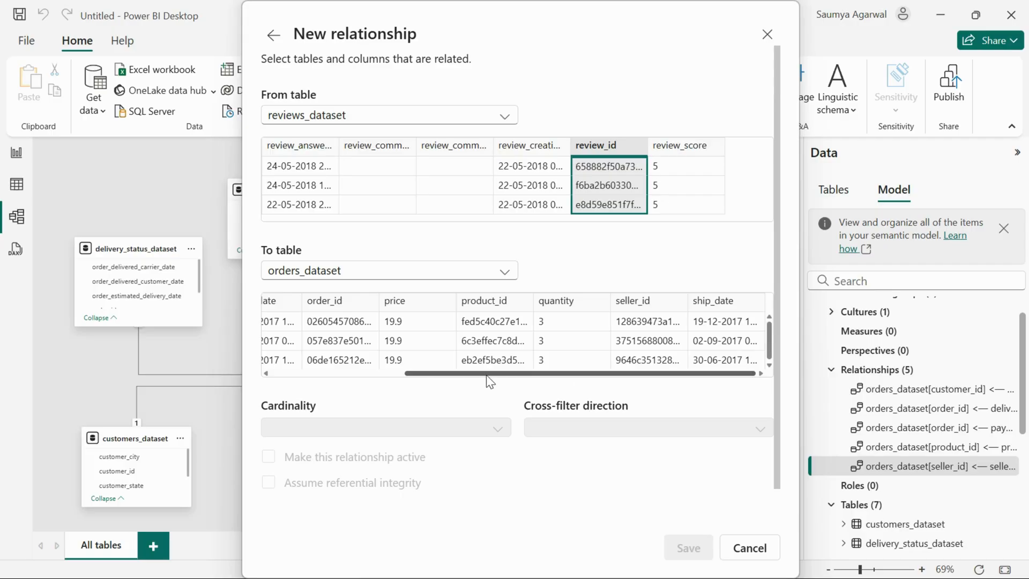
Try product_id, order_id and other orders_dataset columns as the match for review_id, and discard the new relationship
{"action": "left_click", "coordinate": [489, 361]}
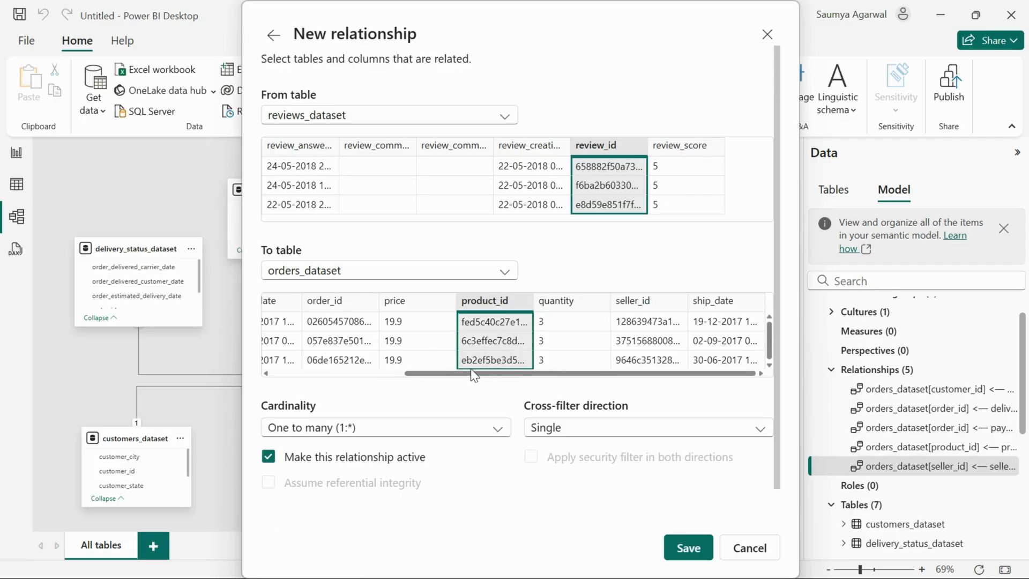
{"action": "left_click_drag", "start_coordinate": [473, 375], "coordinate": [339, 376]}
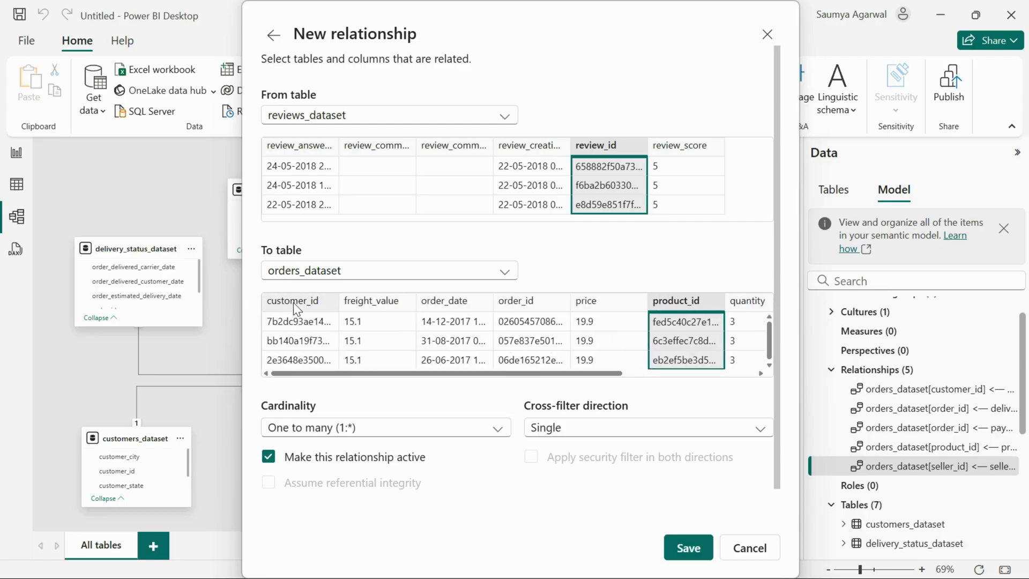
{"action": "left_click", "coordinate": [350, 299]}
{"action": "left_click", "coordinate": [516, 301]}
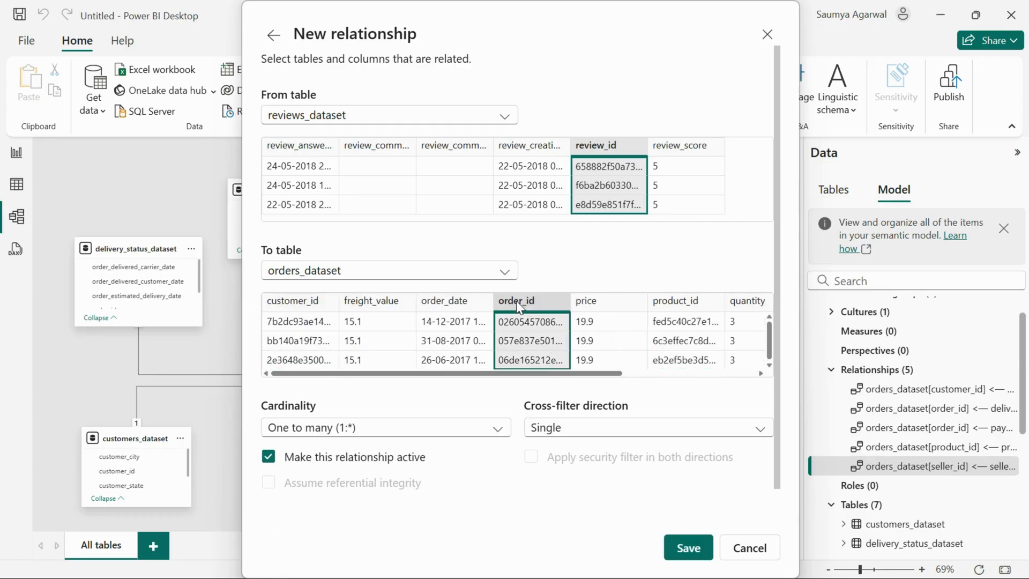
{"action": "left_click", "coordinate": [609, 299]}
{"action": "left_click", "coordinate": [665, 300]}
{"action": "left_click_drag", "start_coordinate": [611, 373], "coordinate": [754, 379]}
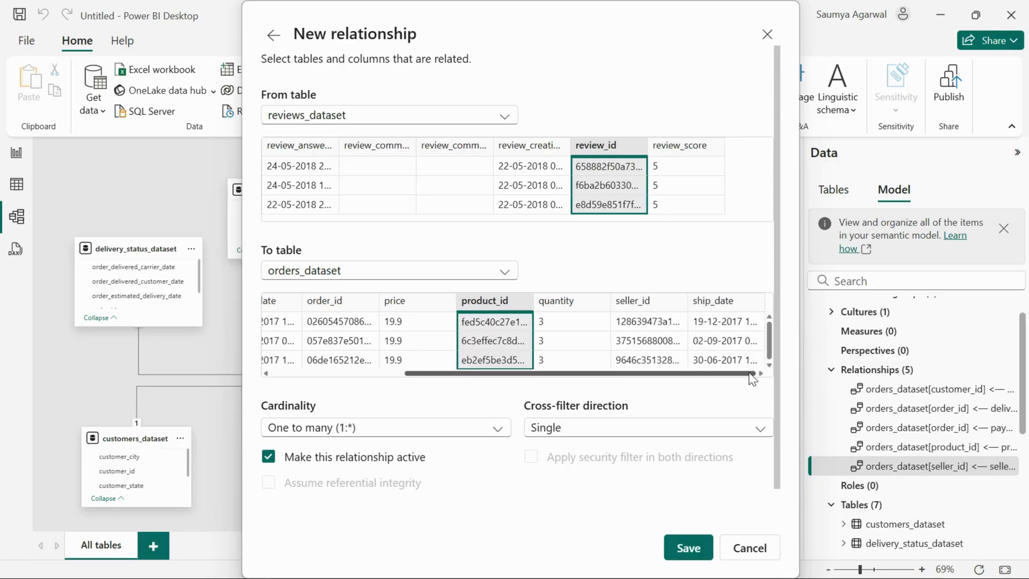
{"action": "left_click", "coordinate": [757, 547]}
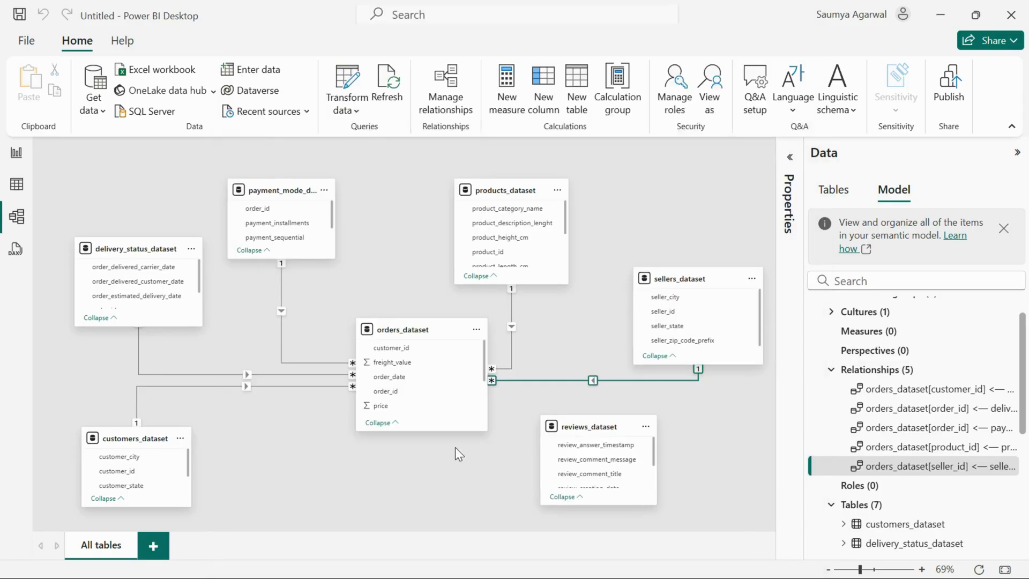
{"action": "left_click", "coordinate": [813, 552]}
Move the unconnected reviews_dataset table slightly away from orders_dataset in the model diagram
{"action": "scroll", "coordinate": [404, 384], "scroll_direction": "down", "scroll_amount": 2}
{"action": "scroll", "coordinate": [403, 384], "scroll_direction": "up", "scroll_amount": 2}
{"action": "scroll", "coordinate": [632, 472], "scroll_direction": "down", "scroll_amount": 2}
{"action": "scroll", "coordinate": [627, 475], "scroll_direction": "up", "scroll_amount": 2}
{"action": "left_click_drag", "start_coordinate": [586, 431], "coordinate": [631, 440]}
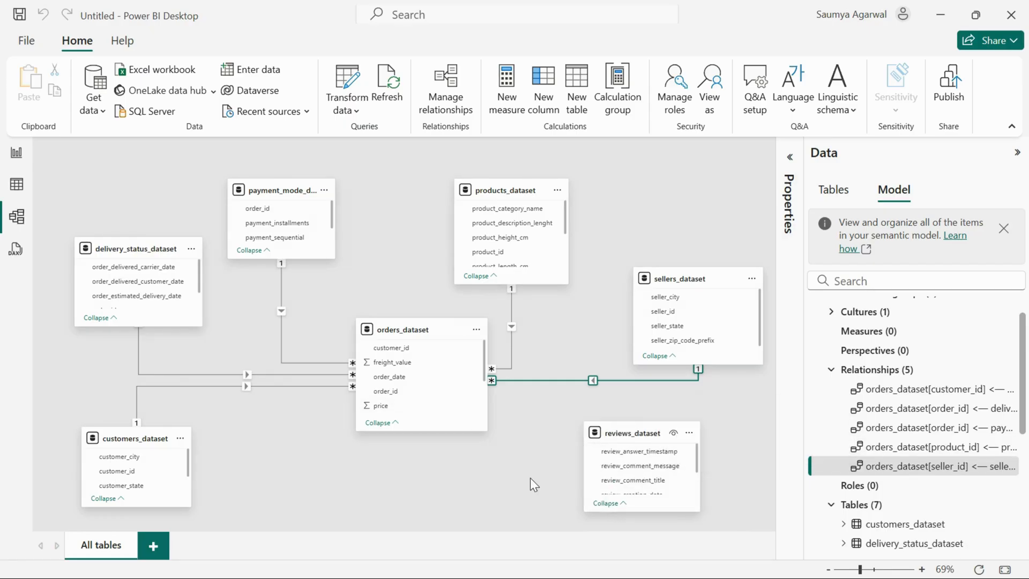
{"action": "left_click", "coordinate": [483, 479]}
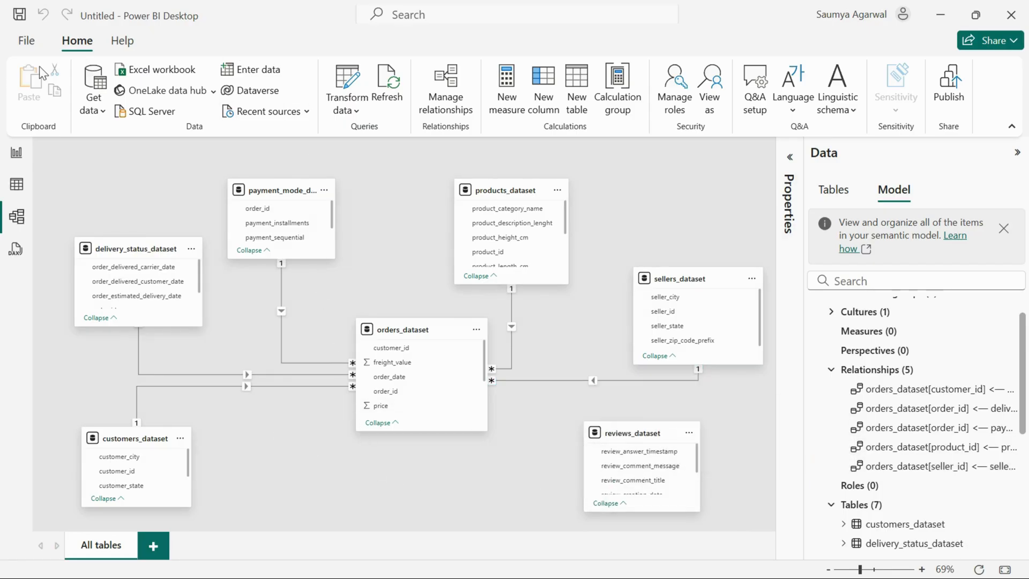
{"action": "key", "text": "super+Tab"}
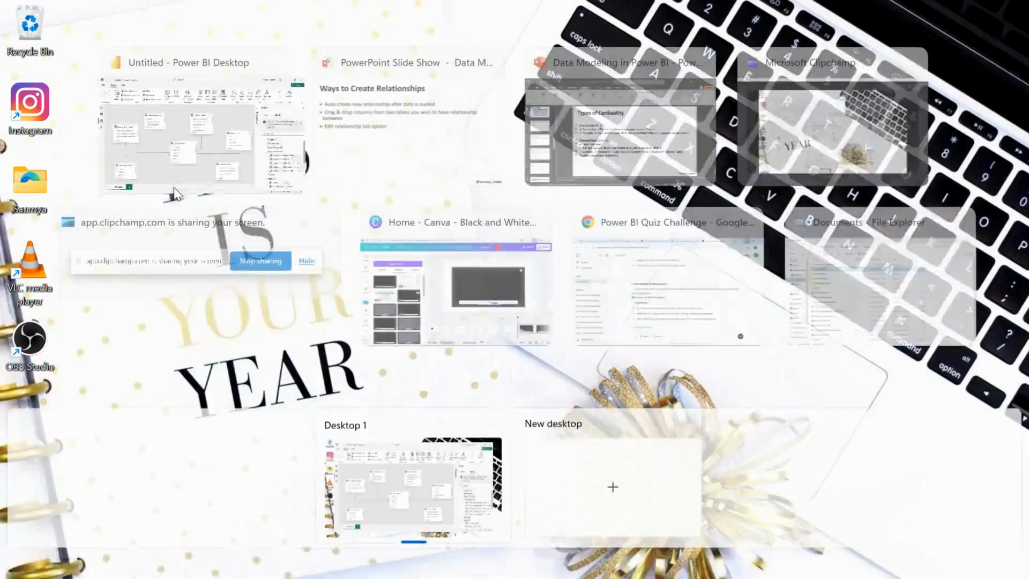
{"action": "left_click", "coordinate": [590, 207]}
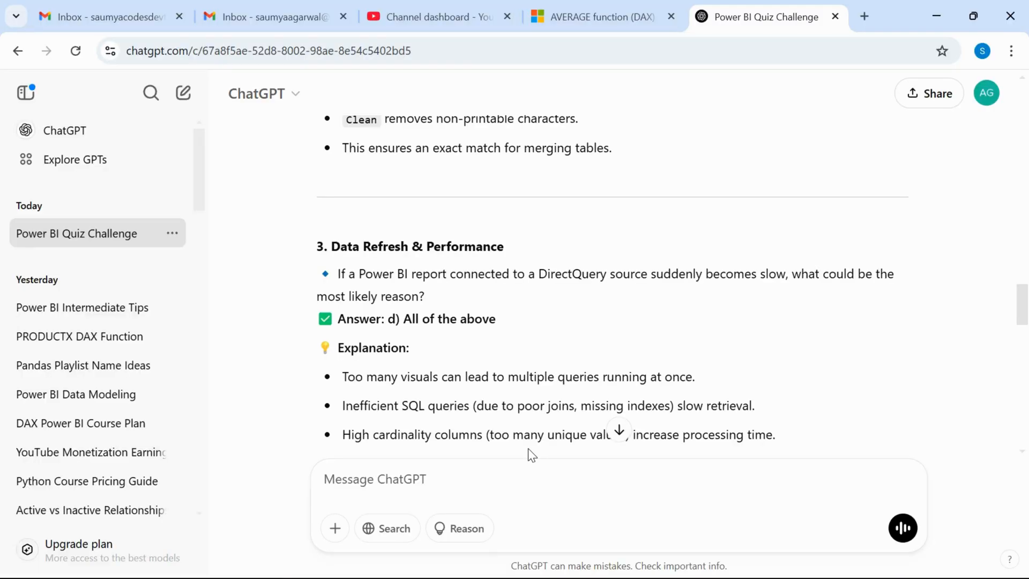
{"action": "key", "text": "super+Tab"}
{"action": "left_click", "coordinate": [388, 105]}
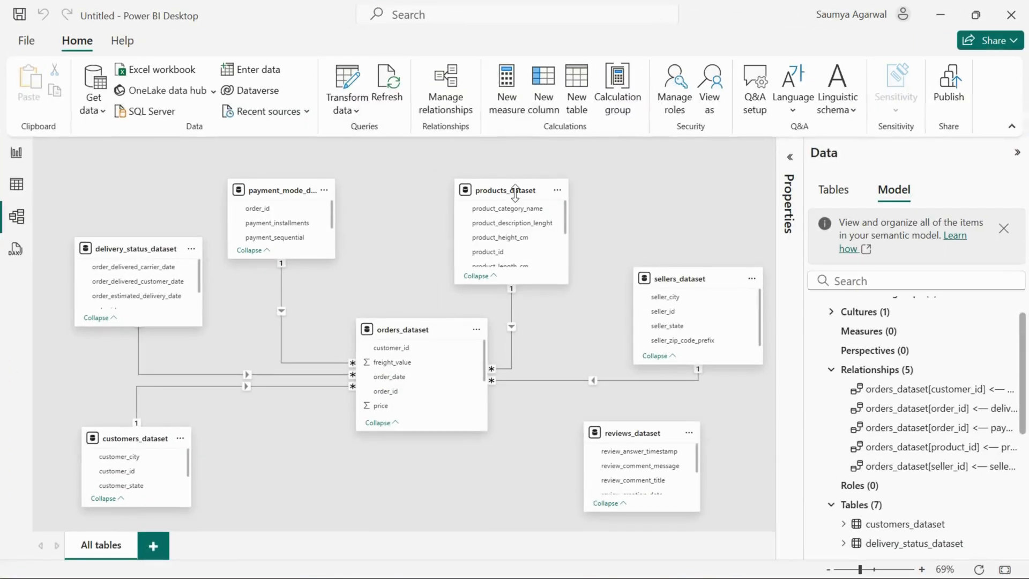
Switch to the PowerPoint slide show and go back to the Importing Dataset slide
{"action": "key", "text": "super+Tab"}
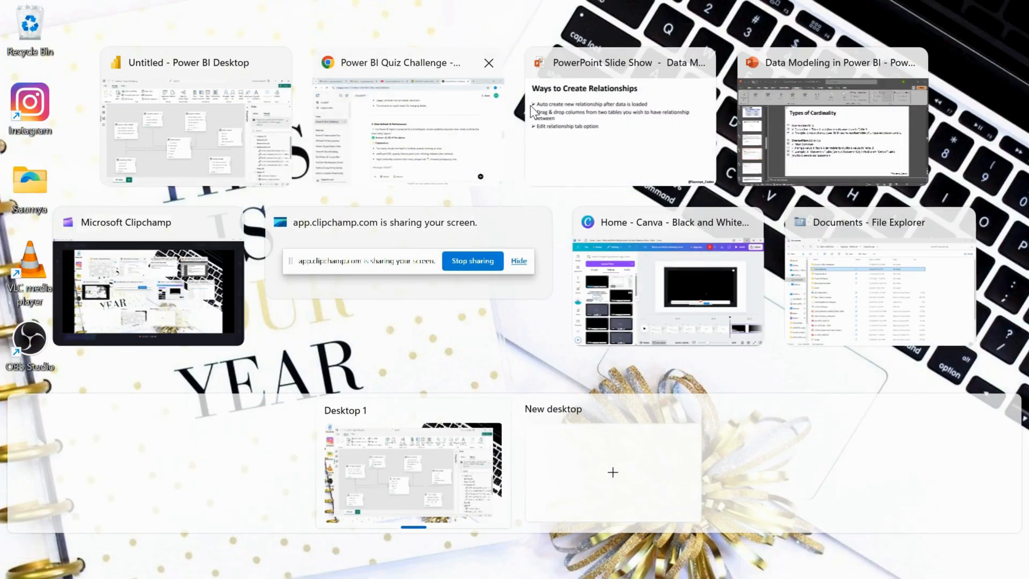
{"action": "left_click", "coordinate": [616, 113]}
{"action": "key", "text": "Left"}
{"action": "key", "text": "Left"}
{"action": "key", "text": "Left"}
{"action": "key", "text": "Left"}
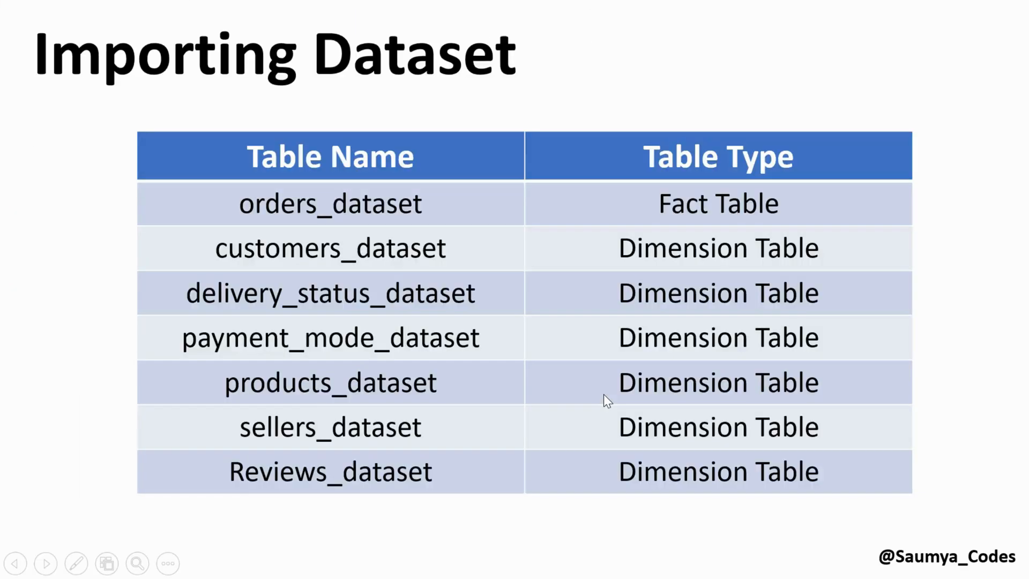
Advance through the cardinality and relationship slides to the Creating Relationship with Calculated Column slide
{"action": "key", "text": "Right"}
{"action": "key", "text": "Right"}
{"action": "key", "text": "Right"}
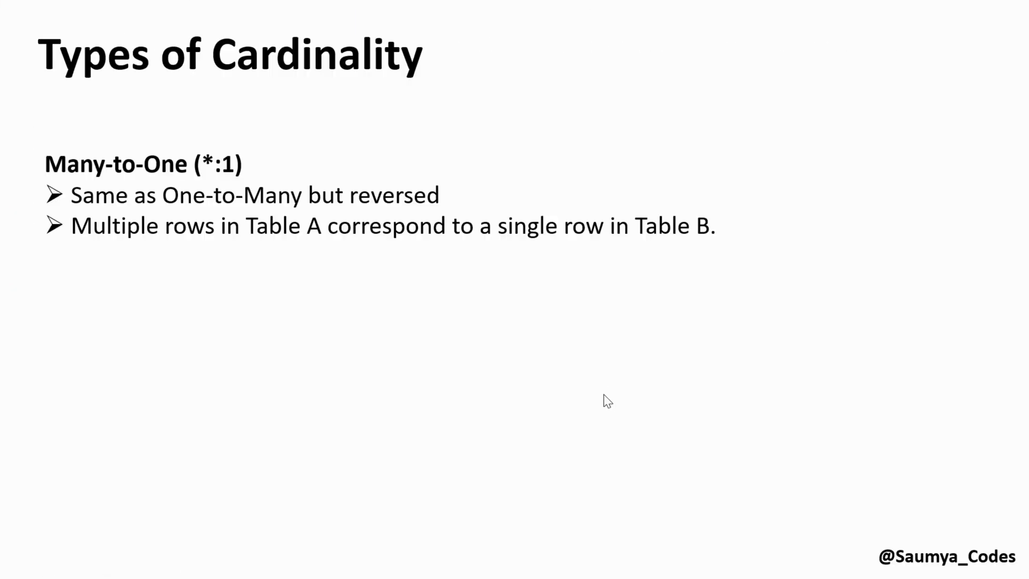
{"action": "key", "text": "Right"}
{"action": "key", "text": "Right"}
{"action": "key", "text": "Right"}
{"action": "key", "text": "Right"}
{"action": "key", "text": "Right"}
{"action": "key", "text": "Right"}
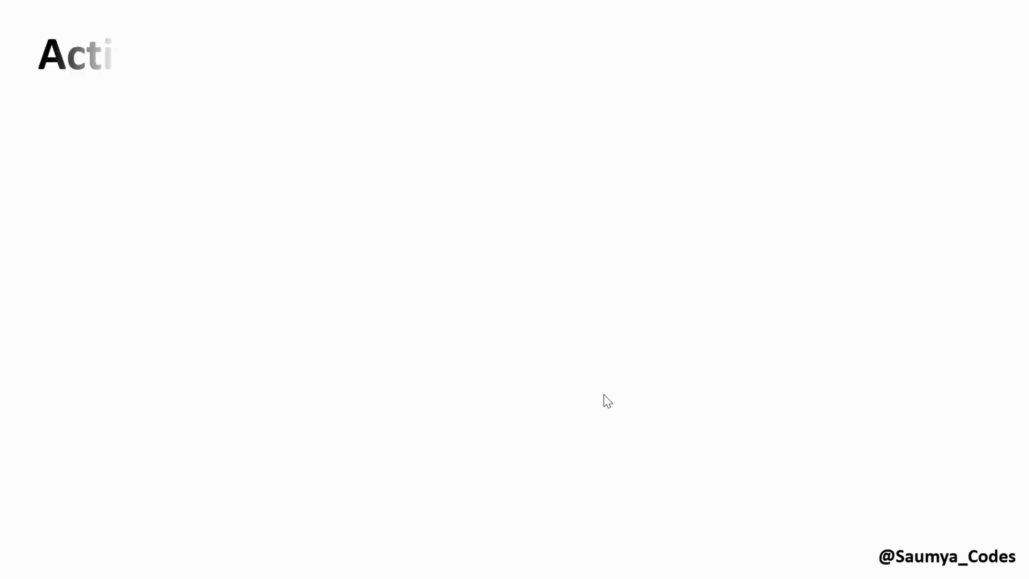
{"action": "key", "text": "Right"}
{"action": "key", "text": "Right"}
{"action": "key", "text": "Right"}
{"action": "key", "text": "Right"}
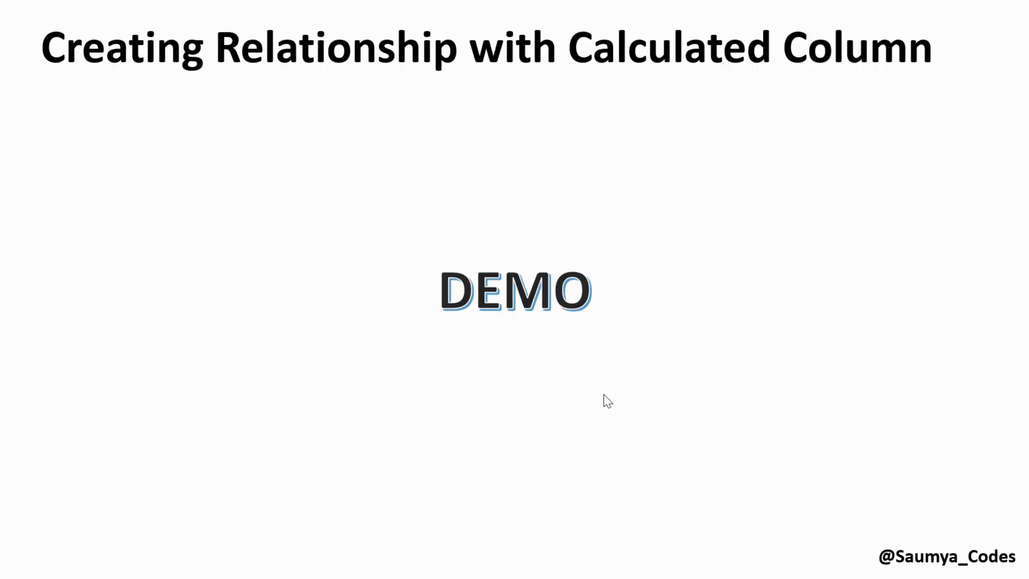
Return to the Active & Inactive Relationship slide and review all its points, including relationships to calculated tables
{"action": "key", "text": "Left"}
{"action": "key", "text": "Left"}
{"action": "key", "text": "Left"}
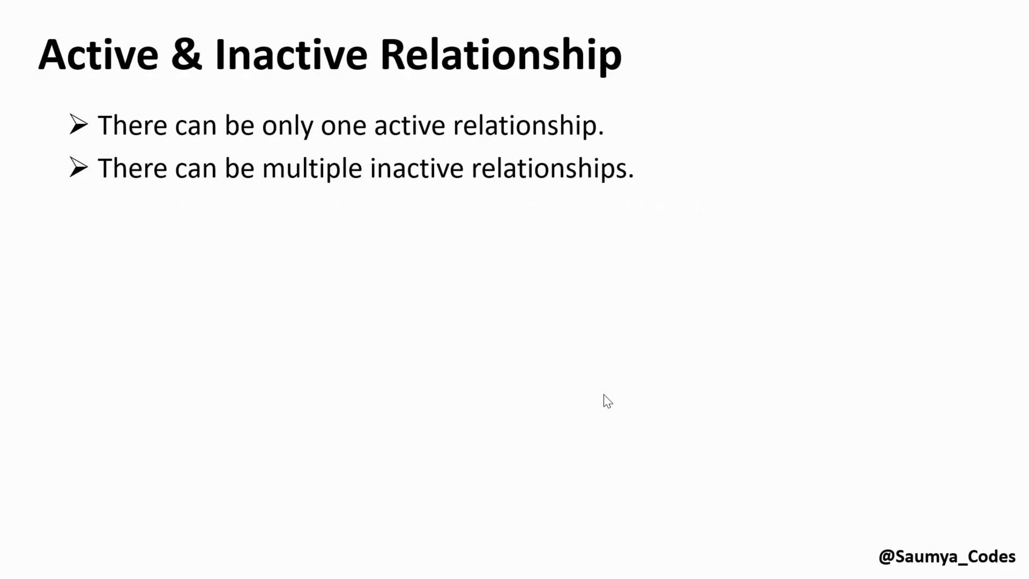
{"action": "key", "text": "Right"}
{"action": "key", "text": "Right"}
{"action": "key", "text": "Right"}
{"action": "key", "text": "Right"}
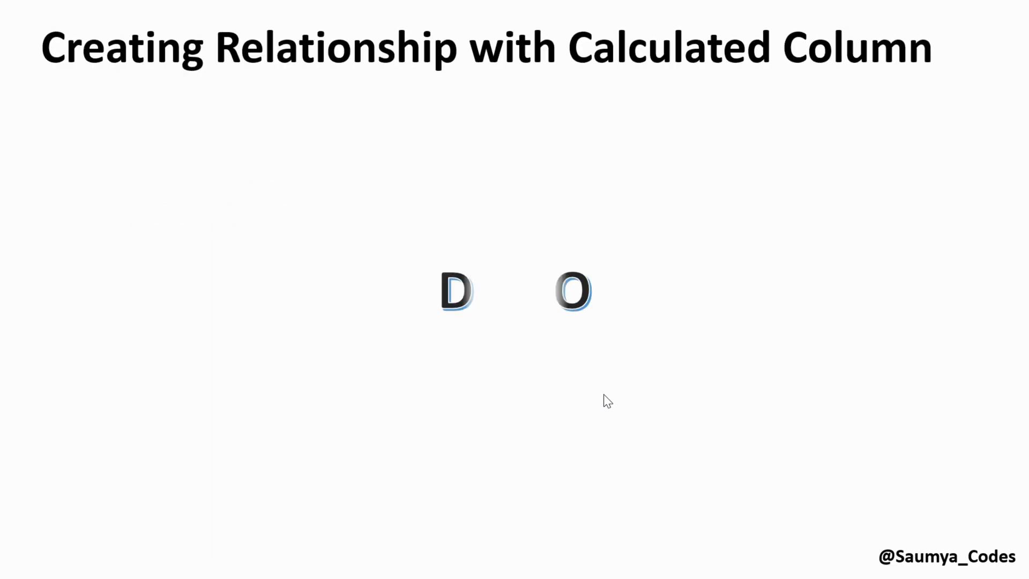
{"action": "key", "text": "Left"}
{"action": "key", "text": "Left"}
{"action": "key", "text": "Left"}
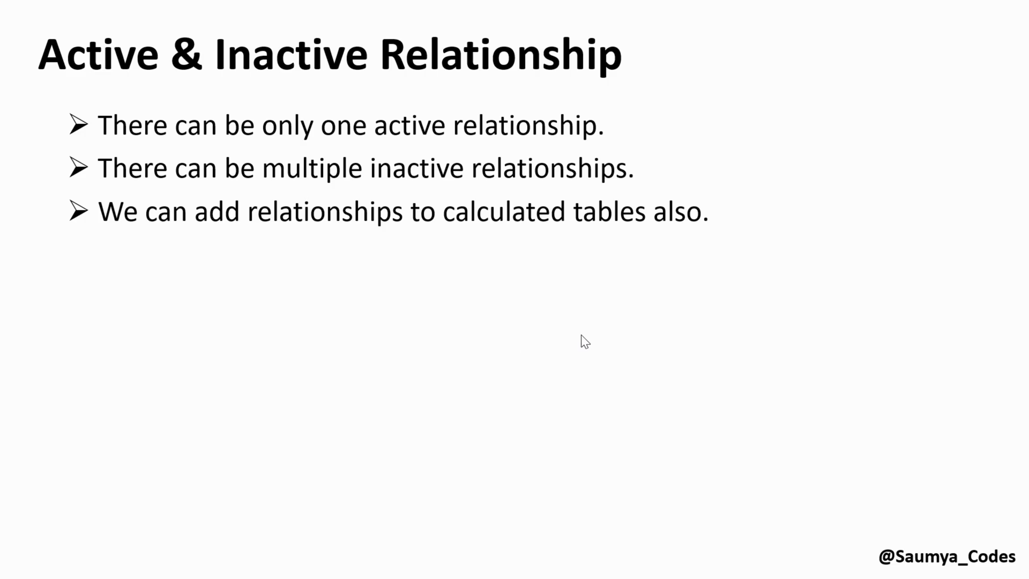
Switch to Power BI Desktop and add a calculated table named Calendar_Table in Table view
{"action": "key", "text": "super+Tab"}
{"action": "left_click", "coordinate": [468, 136]}
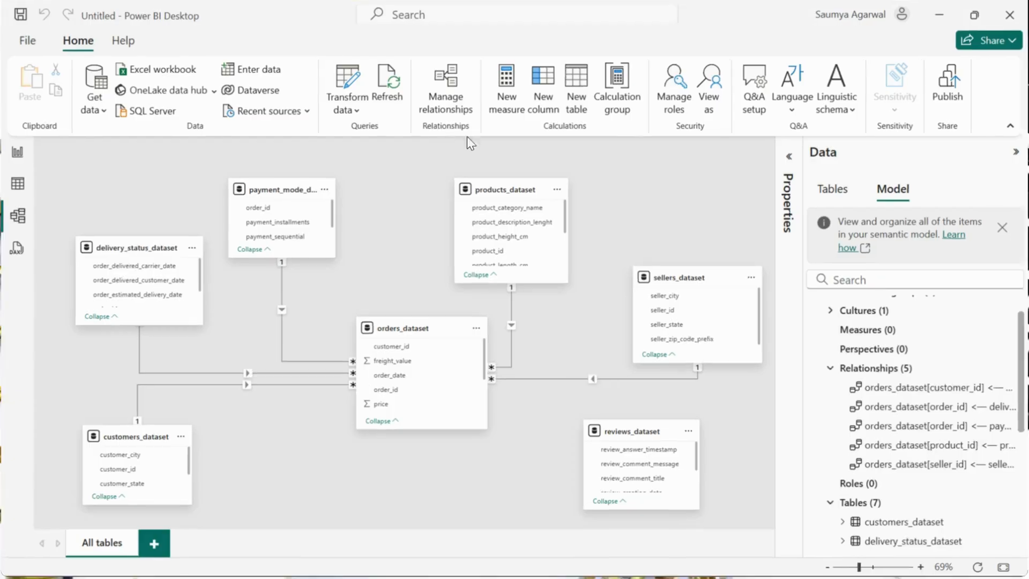
{"action": "left_click", "coordinate": [14, 185]}
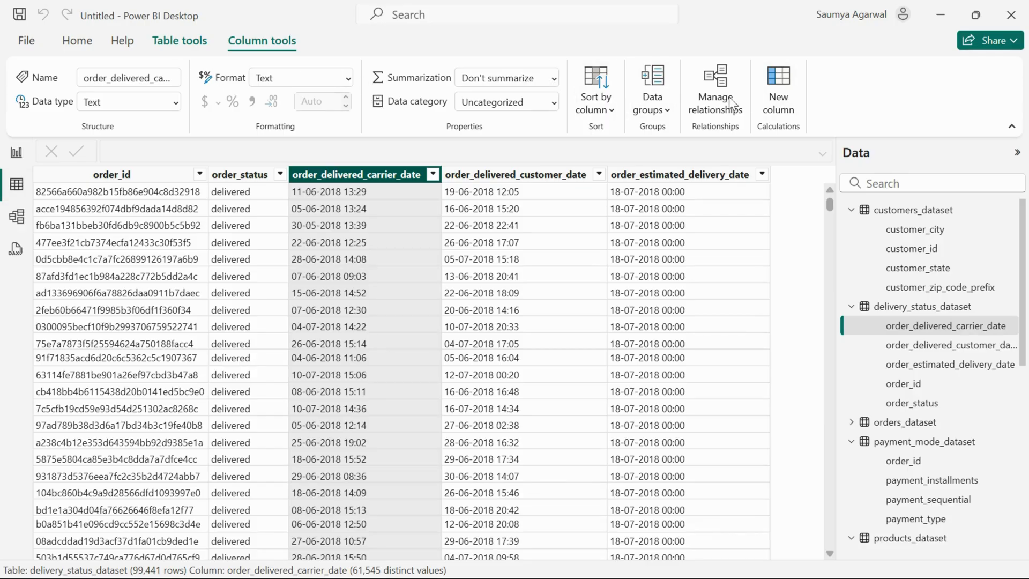
{"action": "left_click", "coordinate": [86, 43]}
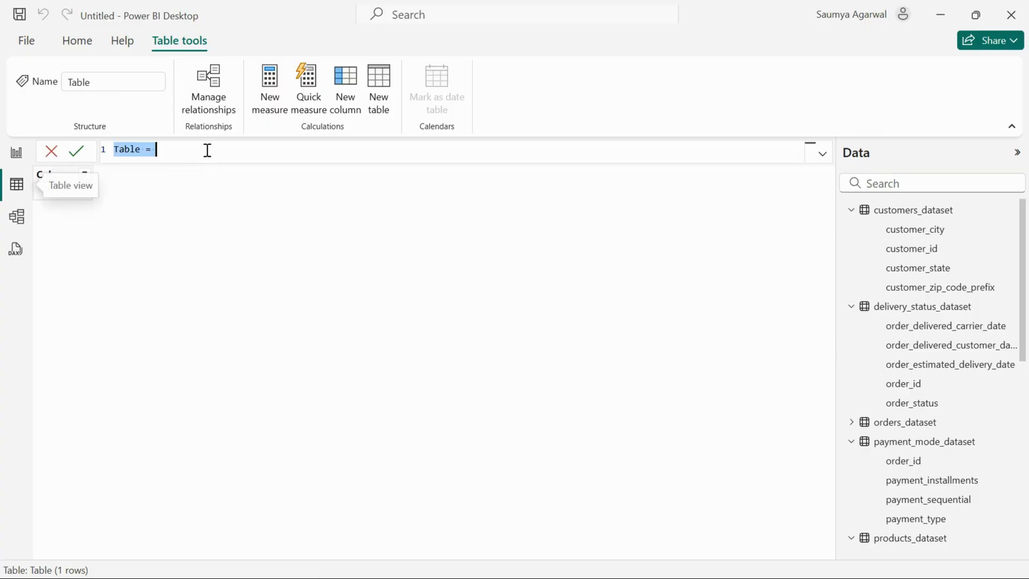
{"action": "type", "text": "Calendar"}
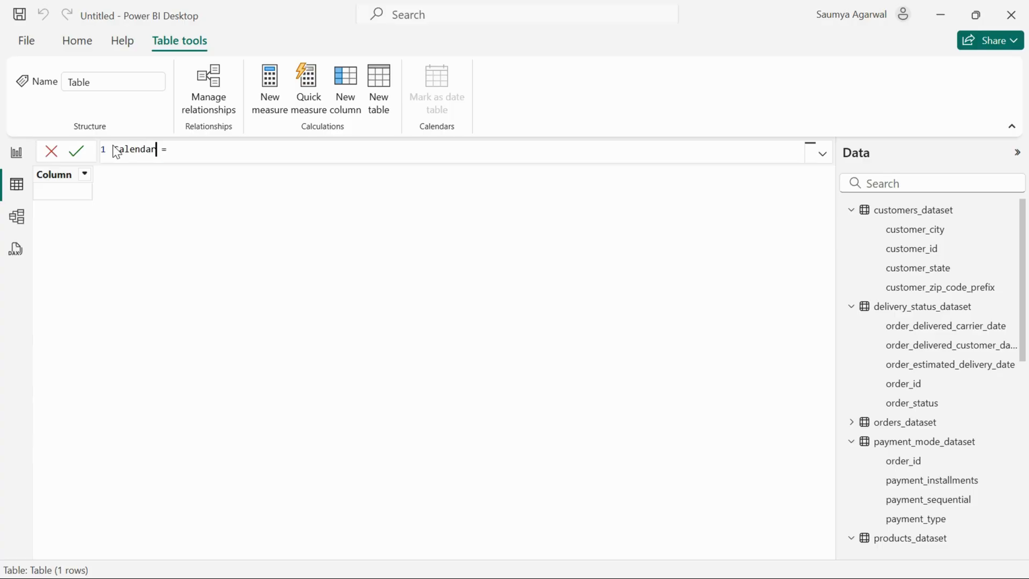
{"action": "type", "text": "_Table"}
Begin the Calendar_Table formula on a new line with the CALENDAR function
{"action": "key", "text": "End"}
{"action": "key", "text": "shift+Return"}
{"action": "type", "text": "Cale"}
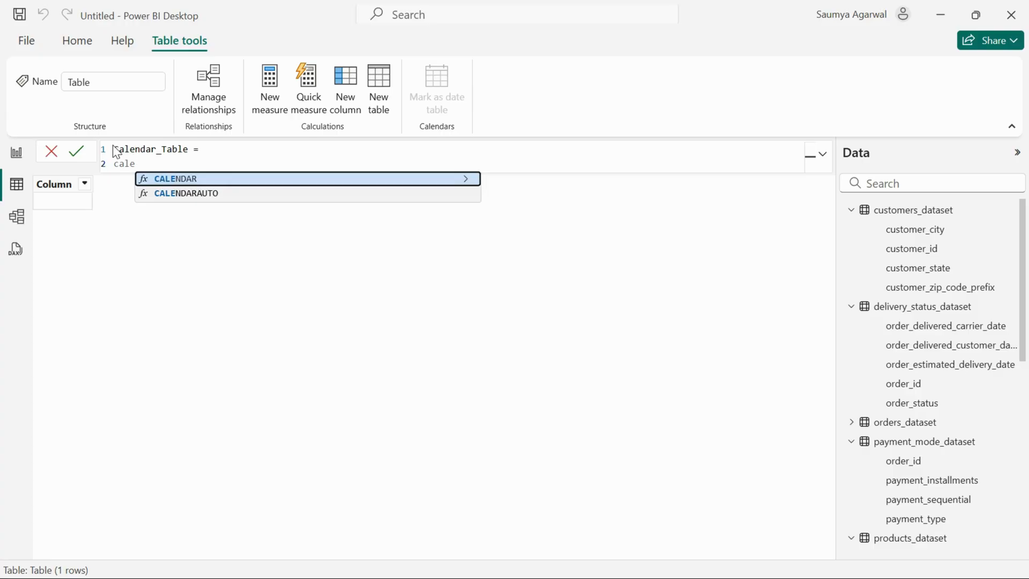
{"action": "key", "text": "Tab"}
{"action": "key", "text": "shift+Return"}
Enter MIN(orders_dataset[order_date]) as the start date argument of the CALENDAR function
{"action": "type", "text": "MIN"}
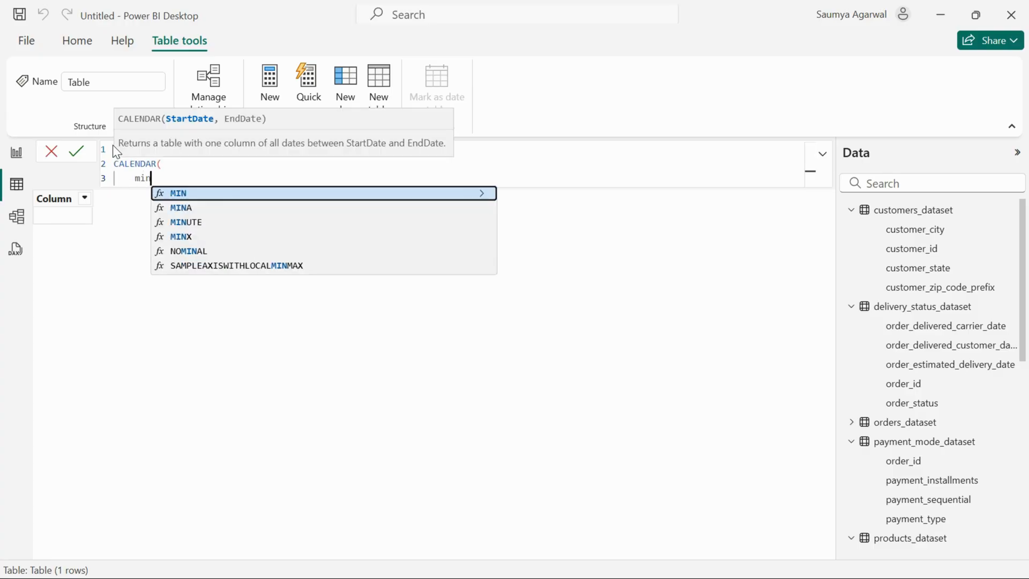
{"action": "key", "text": "Tab"}
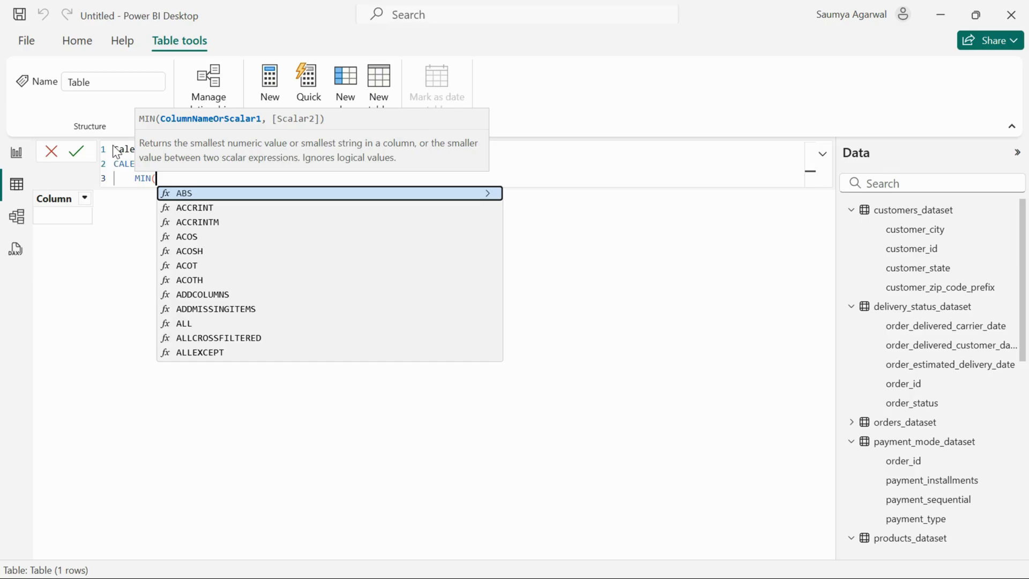
{"action": "type", "text": "order"}
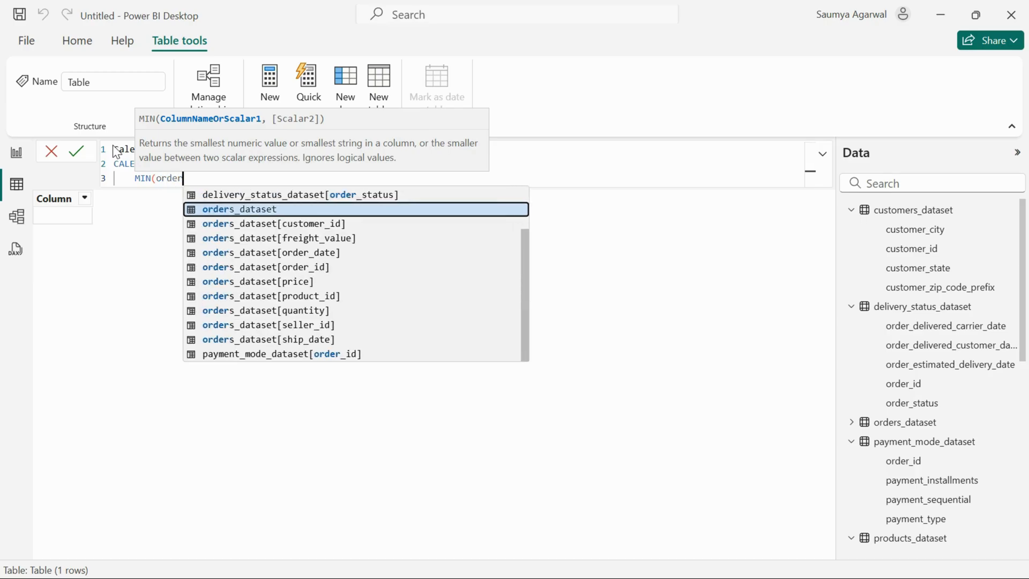
{"action": "key", "text": "Down"}
{"action": "key", "text": "Down"}
{"action": "key", "text": "Down"}
{"action": "key", "text": "Down"}
{"action": "key", "text": "Down"}
{"action": "key", "text": "Down"}
{"action": "key", "text": "Down"}
{"action": "key", "text": "Down"}
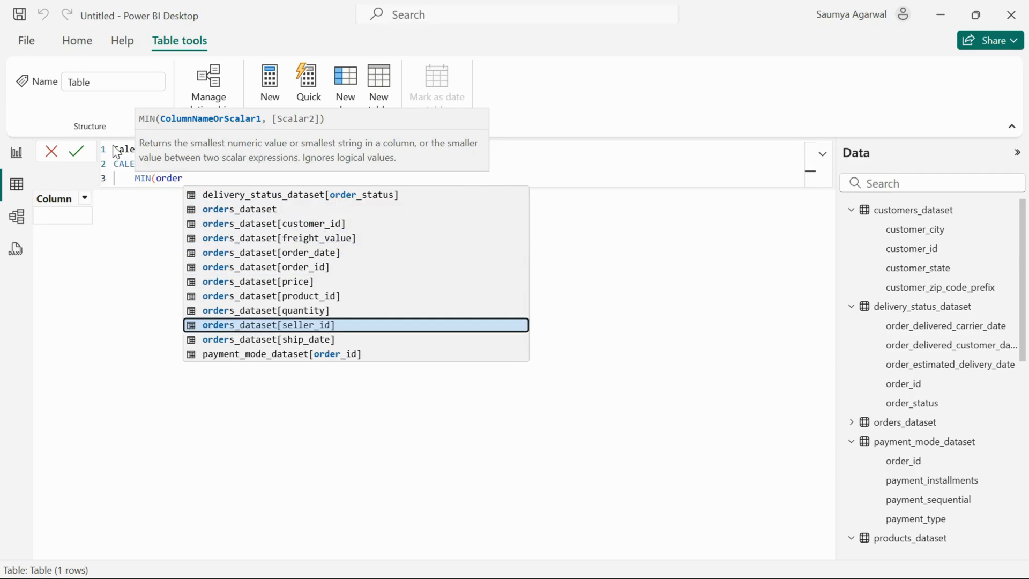
{"action": "key", "text": "Up"}
{"action": "key", "text": "Up"}
{"action": "key", "text": "Up"}
{"action": "key", "text": "Up"}
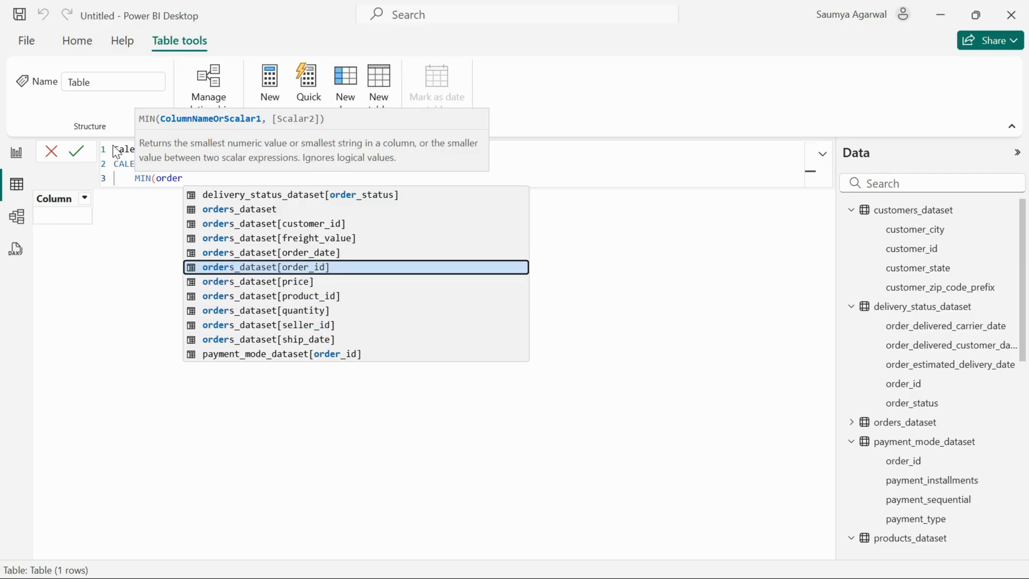
{"action": "key", "text": "Up"}
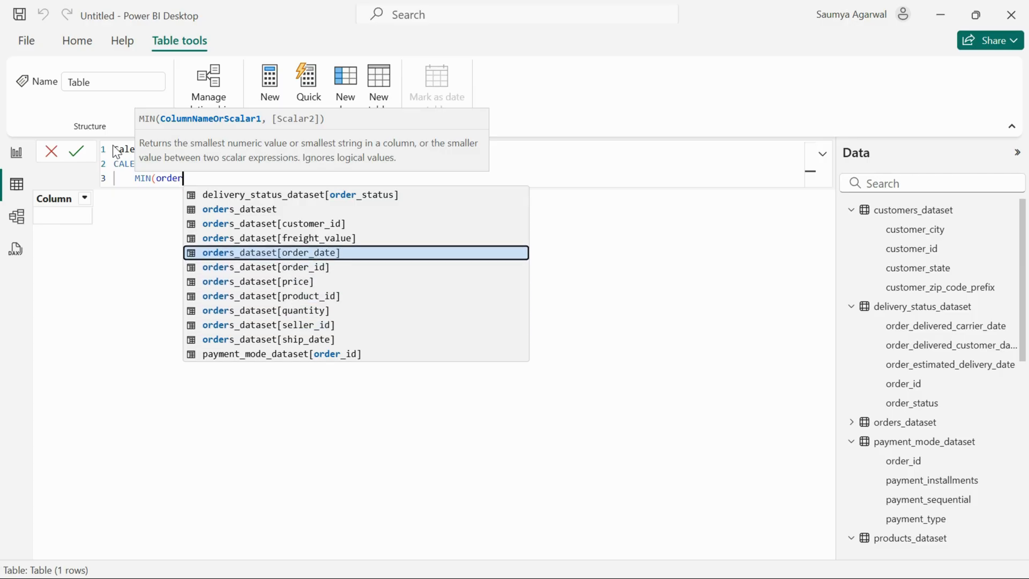
{"action": "key", "text": "Tab"}
{"action": "type", "text": ")"}
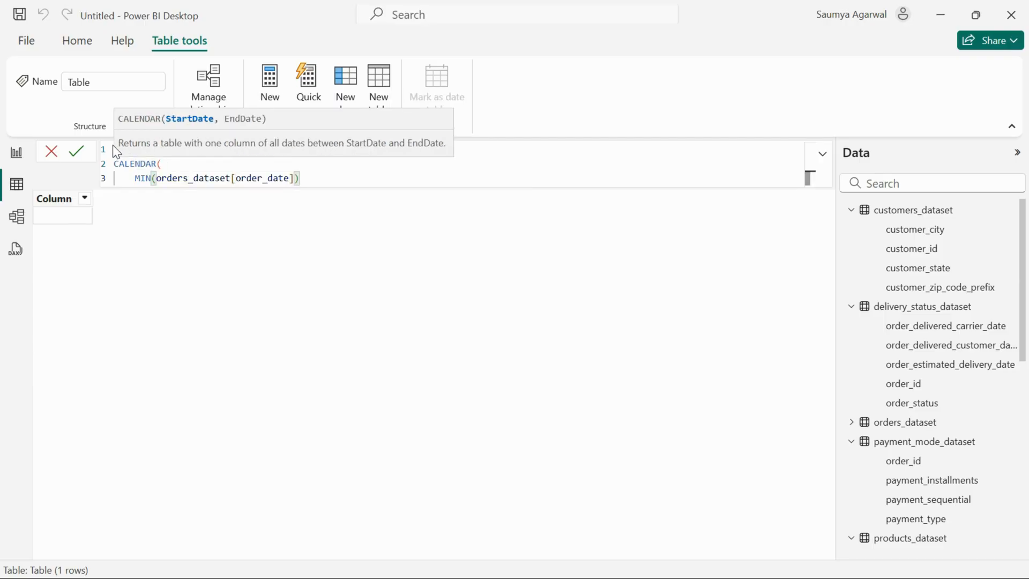
Add MAX(orders_dataset[order_date]) as the end date argument, close the CALENDAR function and commit the formula
{"action": "type", "text": ","}
{"action": "key", "text": "Return"}
{"action": "type", "text": "maz"}
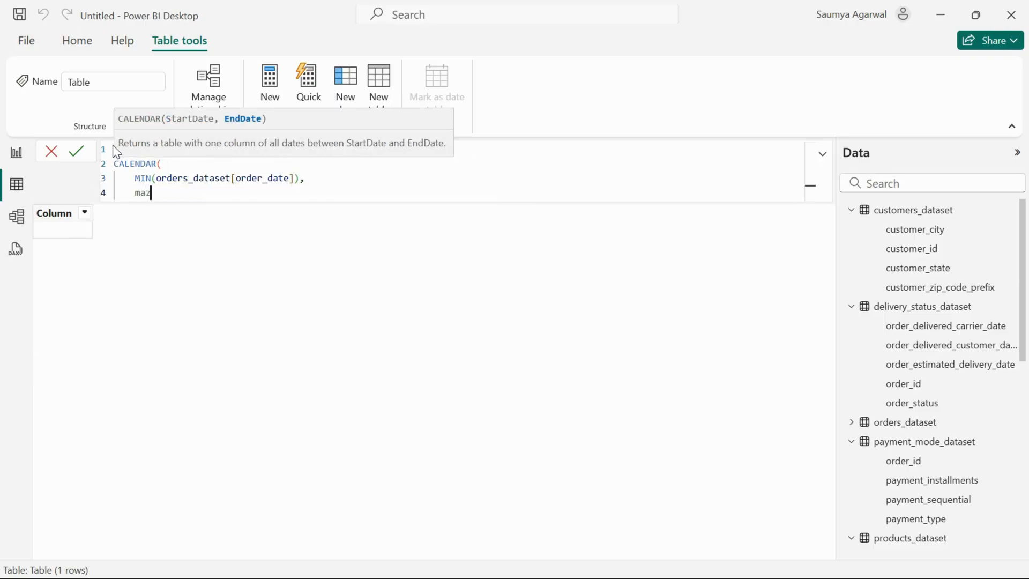
{"action": "key", "text": "BackSpace"}
{"action": "type", "text": "x"}
{"action": "key", "text": "Tab"}
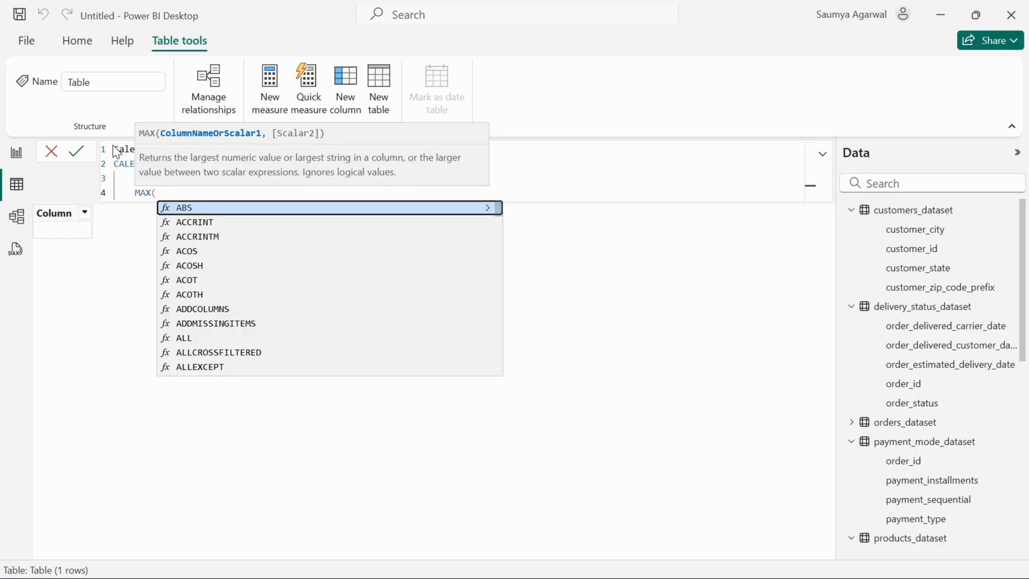
{"action": "type", "text": "order"}
{"action": "key", "text": "Down"}
{"action": "key", "text": "Down"}
{"action": "key", "text": "Down"}
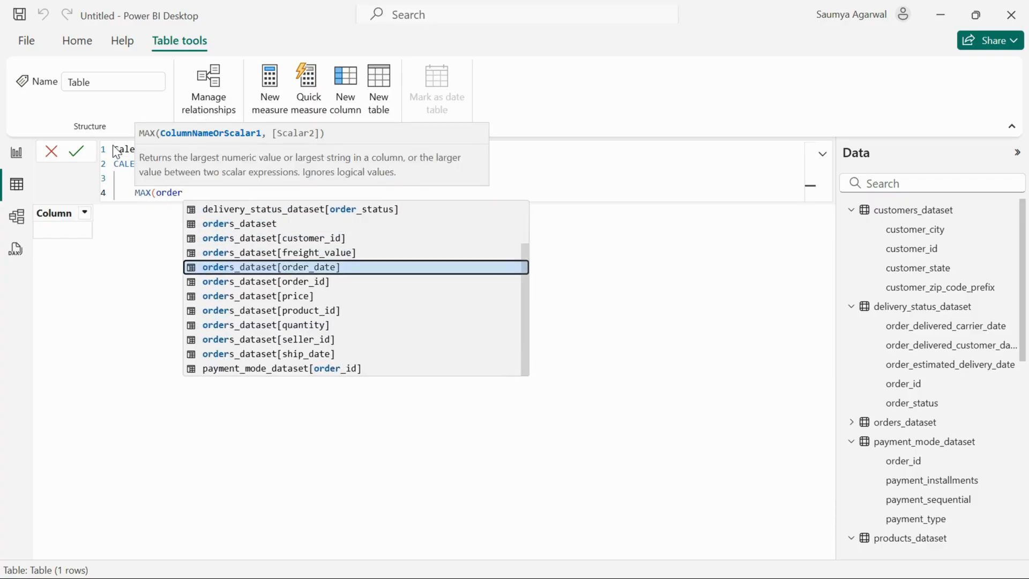
{"action": "key", "text": "Tab"}
{"action": "type", "text": ")"}
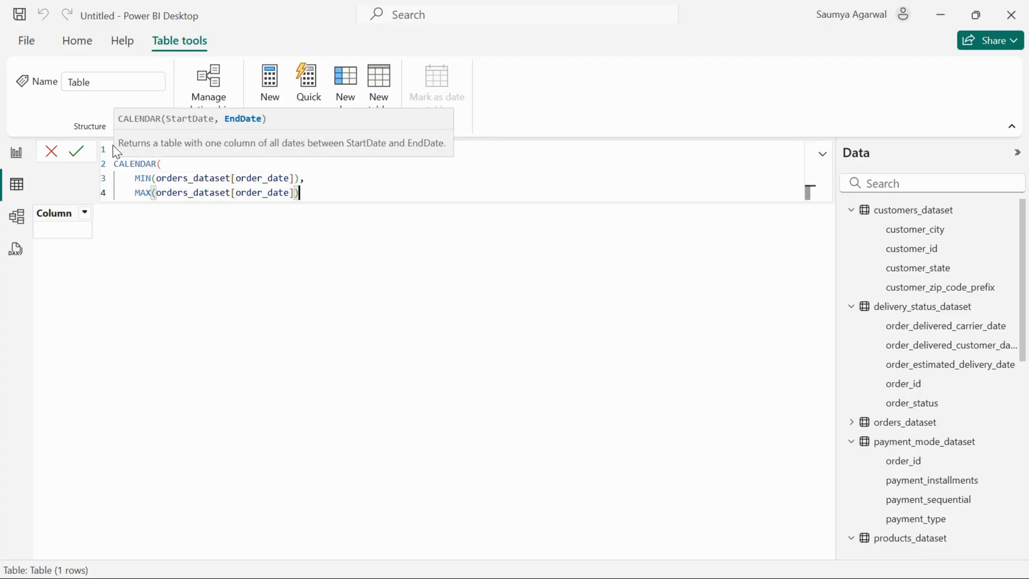
{"action": "key", "text": "Return"}
{"action": "type", "text": ")"}
{"action": "key", "text": "Return"}
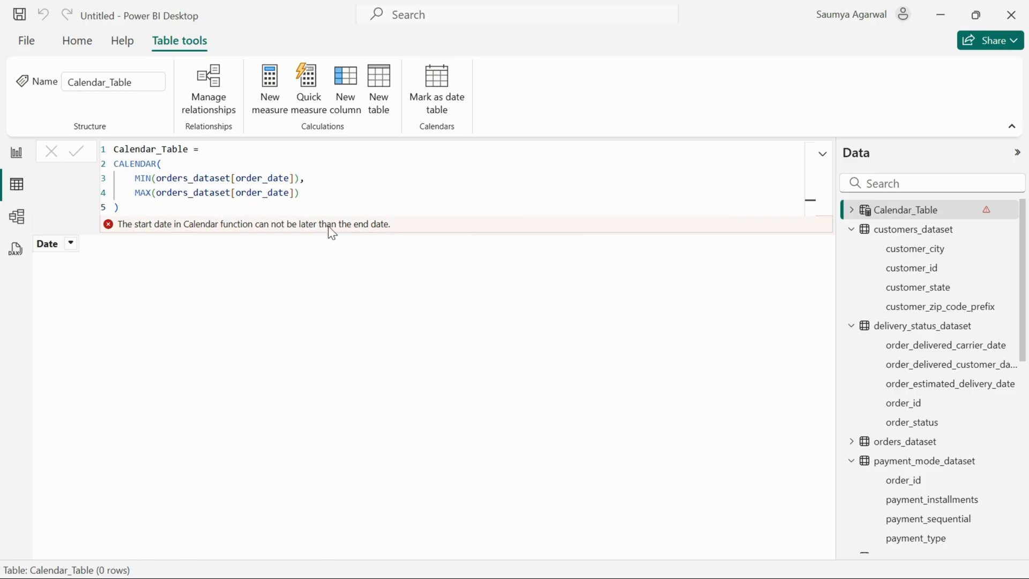
Swap the two functions so CALENDAR uses MAX for the start date and MIN for the end date, and commit the formula
{"action": "left_click", "coordinate": [147, 179]}
{"action": "left_click", "coordinate": [148, 195]}
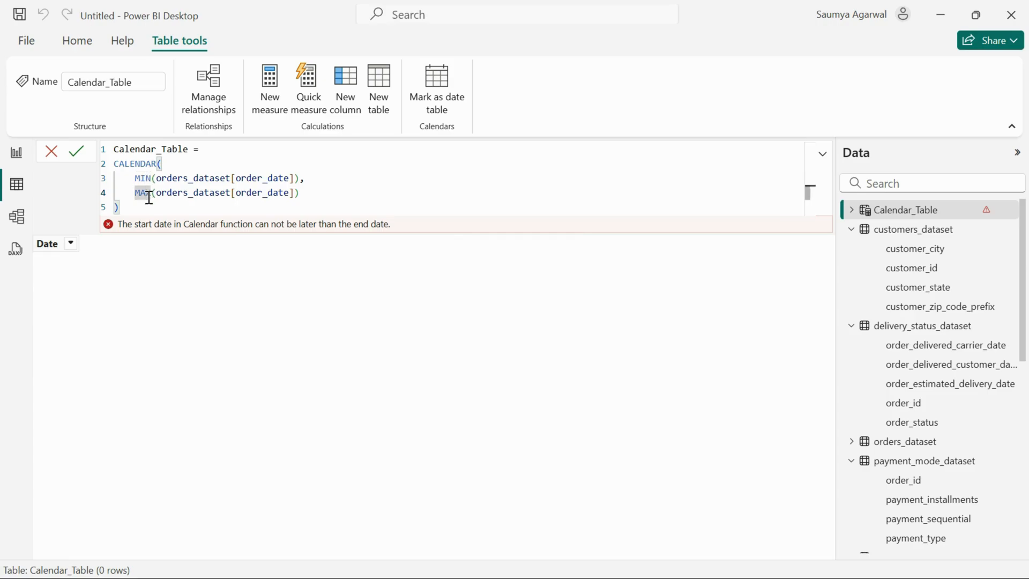
{"action": "double_click", "coordinate": [150, 177]}
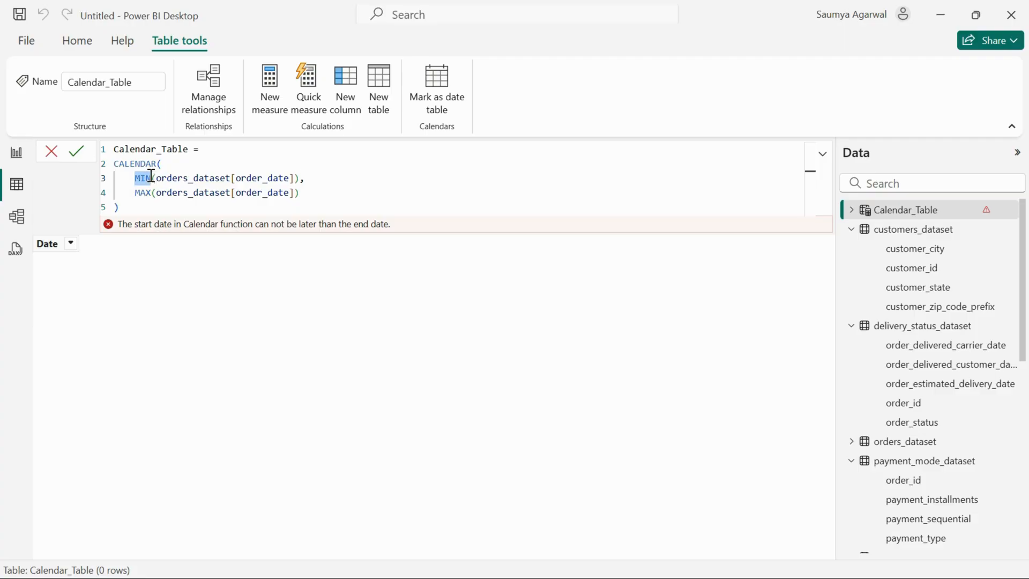
{"action": "type", "text": "MAX"}
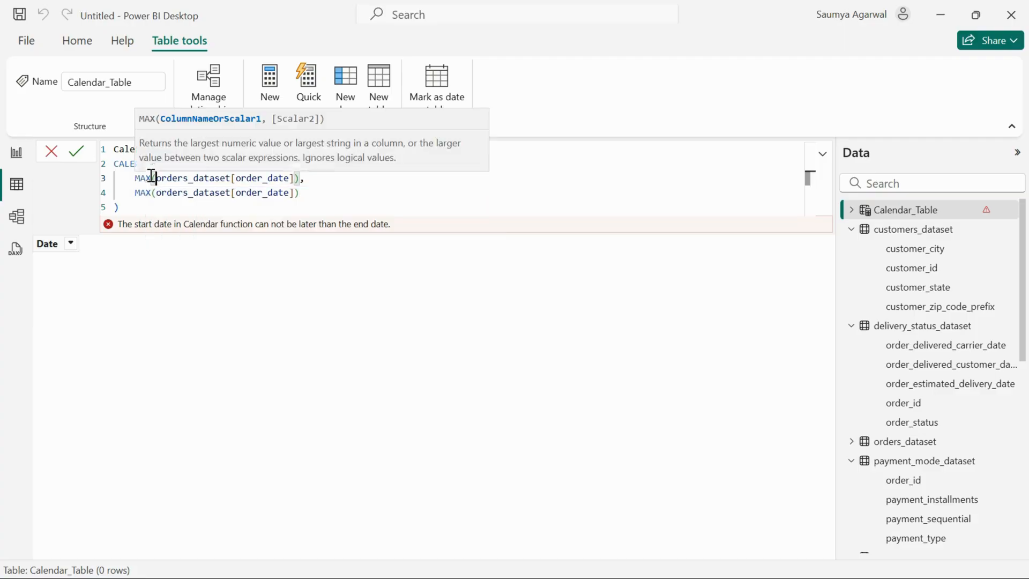
{"action": "double_click", "coordinate": [150, 191]}
{"action": "type", "text": "min"}
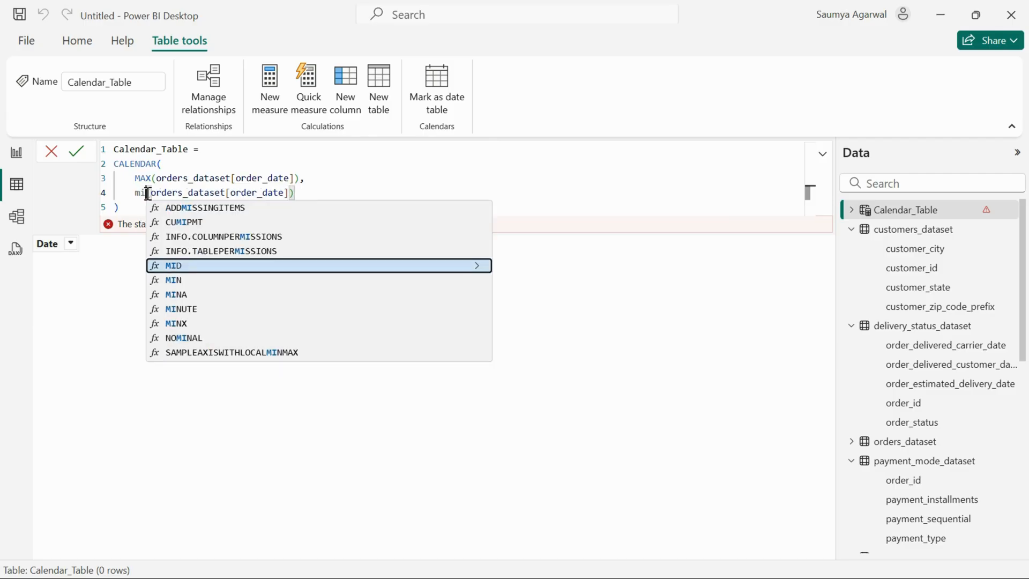
{"action": "key", "text": "Tab"}
{"action": "left_click", "coordinate": [77, 151]}
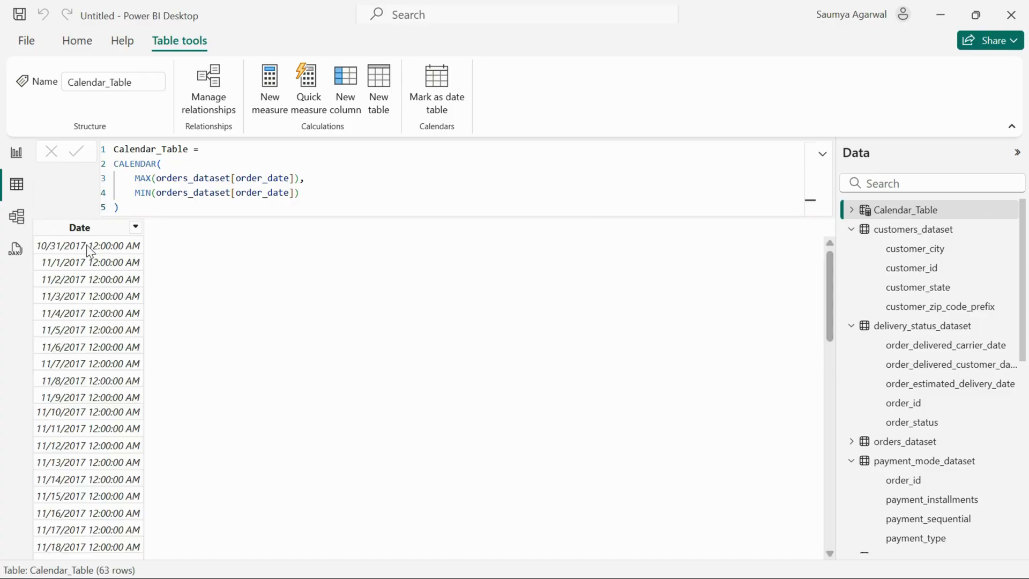
Review the dates generated in Calendar_Table and select its Date column
{"action": "scroll", "coordinate": [95, 385], "scroll_direction": "down", "scroll_amount": 14}
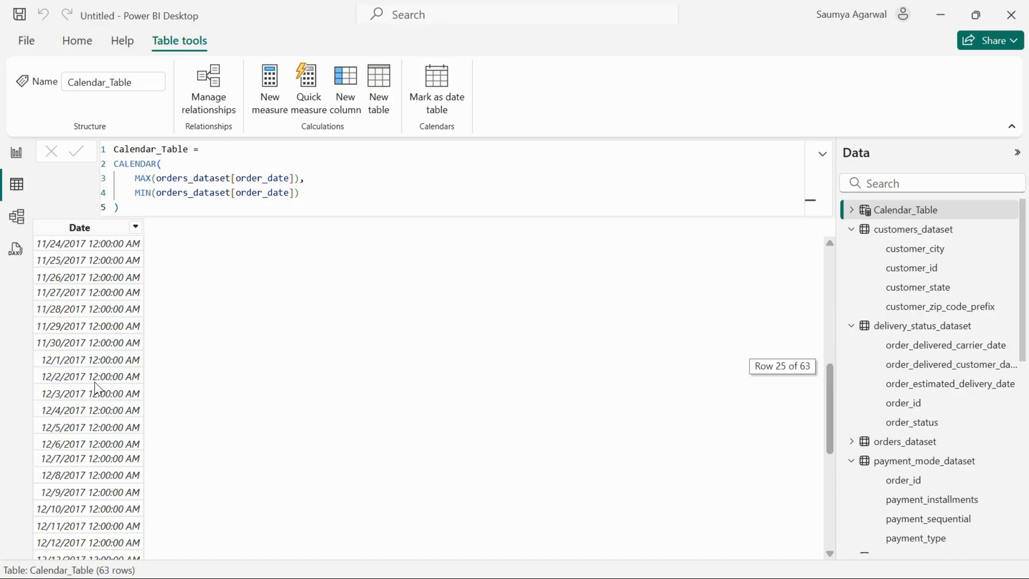
{"action": "scroll", "coordinate": [96, 384], "scroll_direction": "up", "scroll_amount": 14}
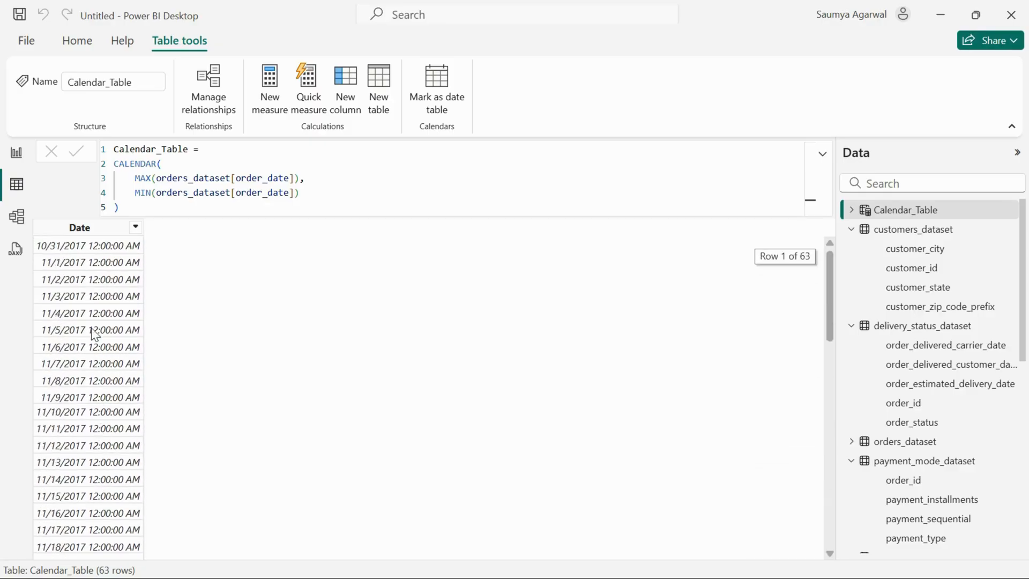
{"action": "left_click", "coordinate": [104, 238]}
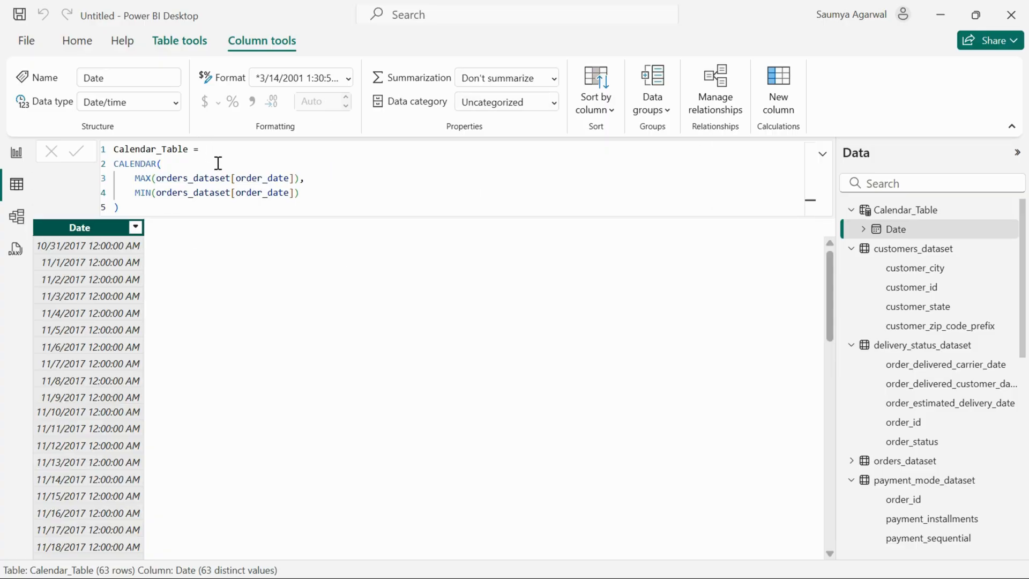
In Model view, place Calendar_Table below orders_dataset and move reviews_dataset aside so the tables do not overlap
{"action": "left_click", "coordinate": [26, 217]}
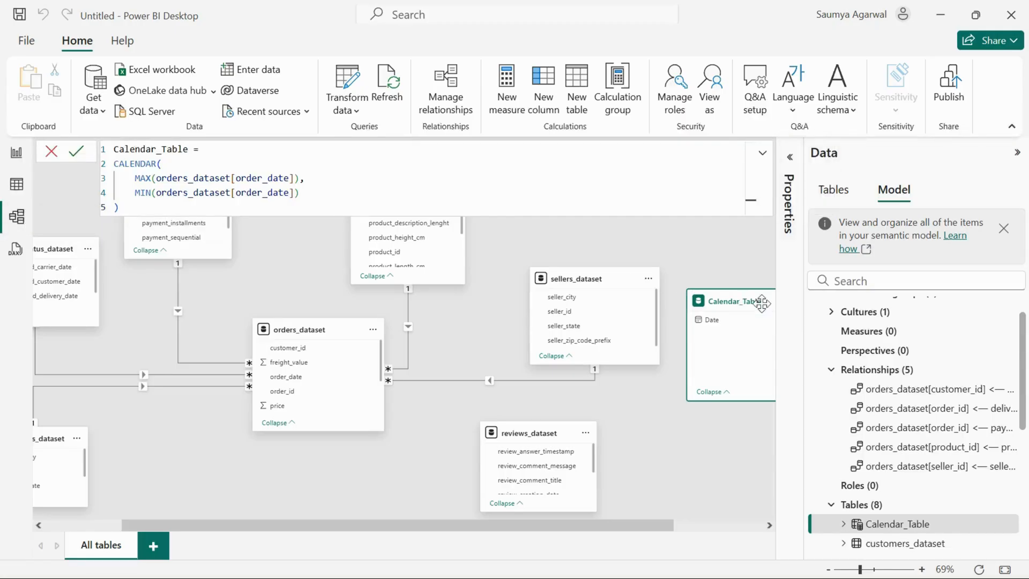
{"action": "mouse_move", "coordinate": [742, 302]}
{"action": "left_click_drag", "start_coordinate": [742, 301], "coordinate": [537, 435]}
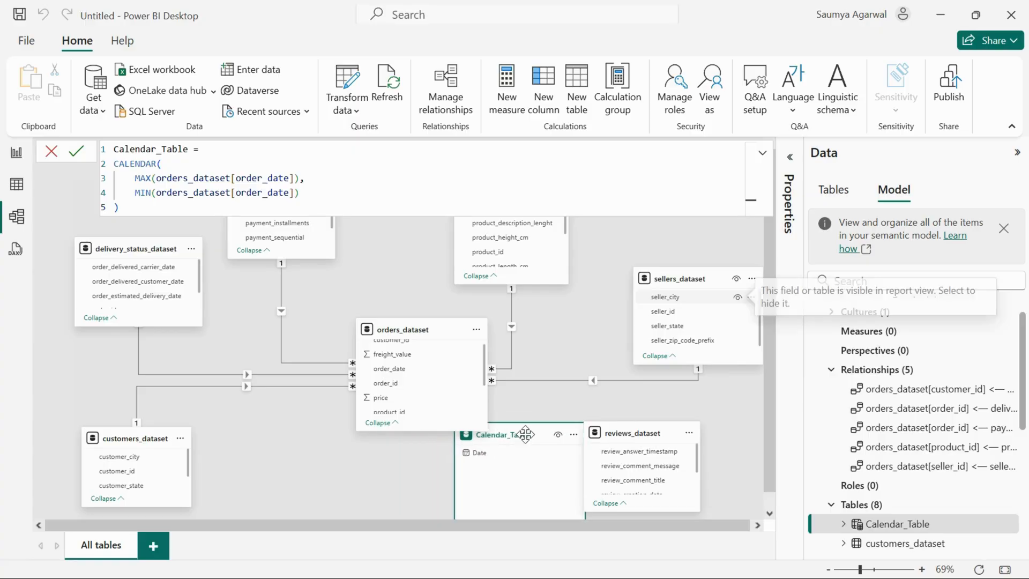
{"action": "left_click", "coordinate": [591, 394]}
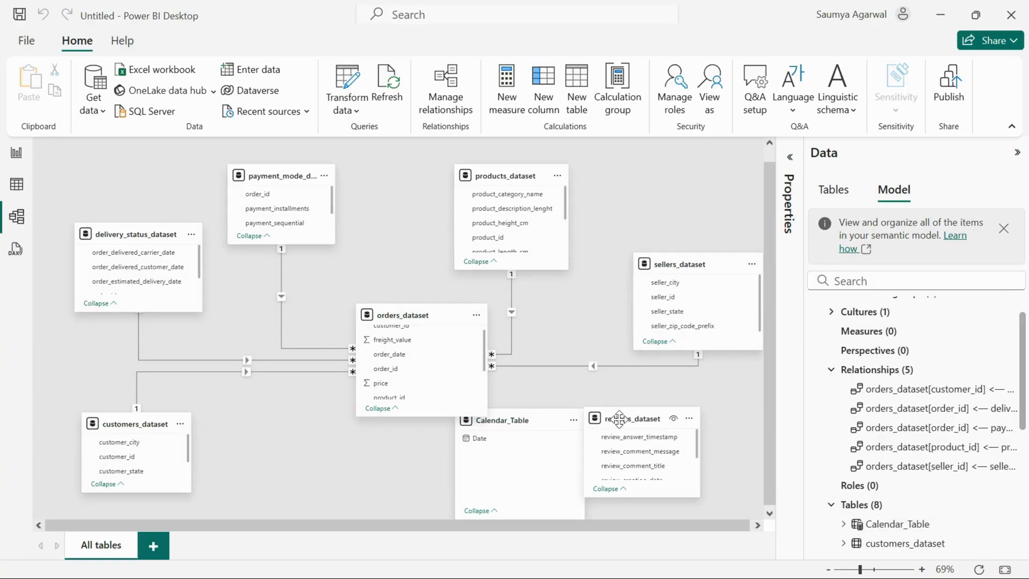
{"action": "left_click_drag", "start_coordinate": [654, 429], "coordinate": [700, 429]}
{"action": "left_click_drag", "start_coordinate": [523, 421], "coordinate": [564, 439]}
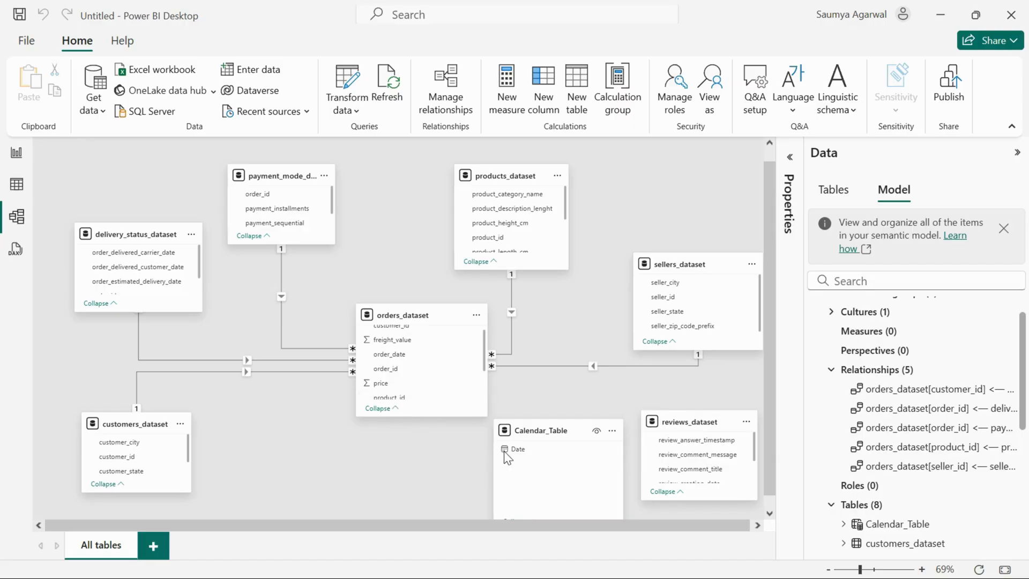
Create an active one-to-many relationship from Calendar_Table's Date to orders_dataset's order_date with single cross-filter direction
{"action": "scroll", "coordinate": [397, 376], "scroll_direction": "down", "scroll_amount": 2}
{"action": "scroll", "coordinate": [392, 373], "scroll_direction": "up", "scroll_amount": 3}
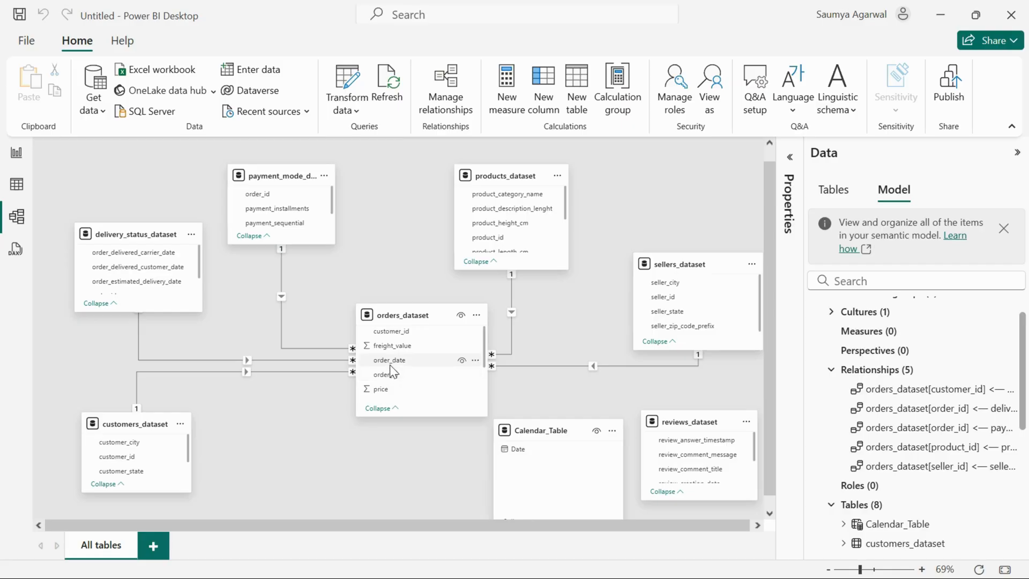
{"action": "left_click_drag", "start_coordinate": [519, 447], "coordinate": [398, 359]}
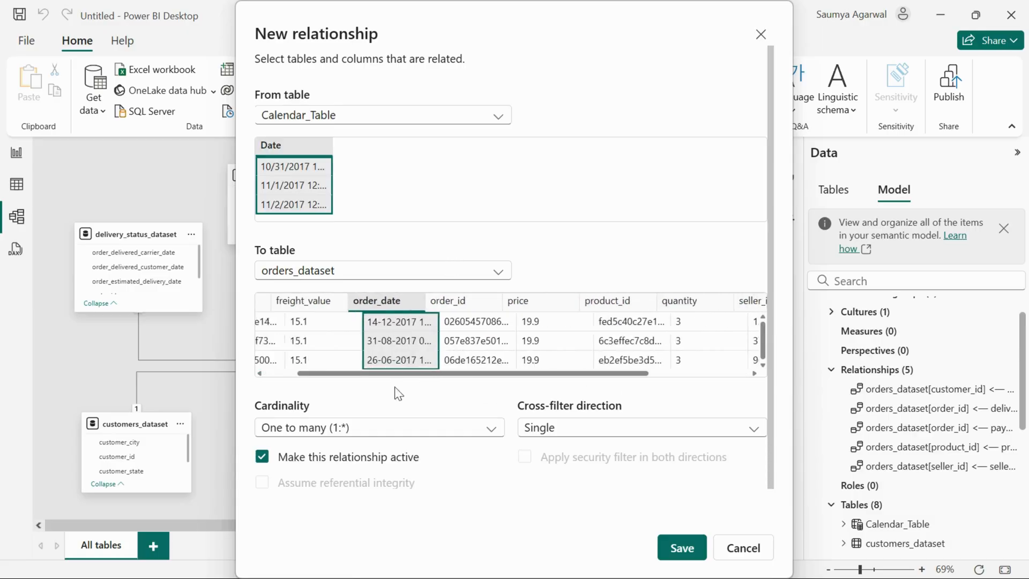
{"action": "left_click", "coordinate": [671, 541]}
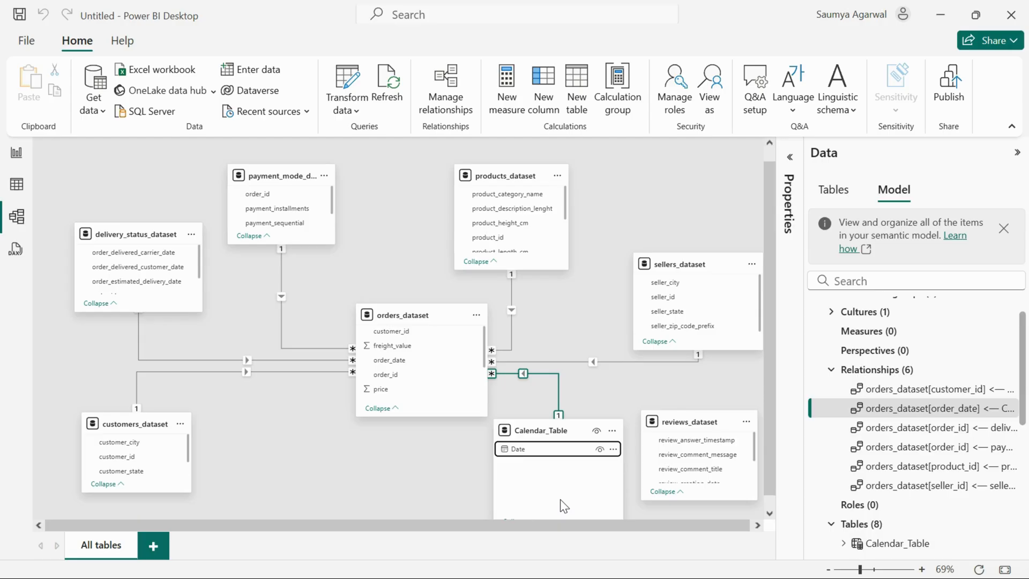
Create a second, inactive one-to-many relationship from Calendar_Table's Date to orders_dataset's ship_date with single cross-filter direction
{"action": "scroll", "coordinate": [416, 365], "scroll_direction": "down", "scroll_amount": 2}
{"action": "scroll", "coordinate": [416, 363], "scroll_direction": "down", "scroll_amount": 1}
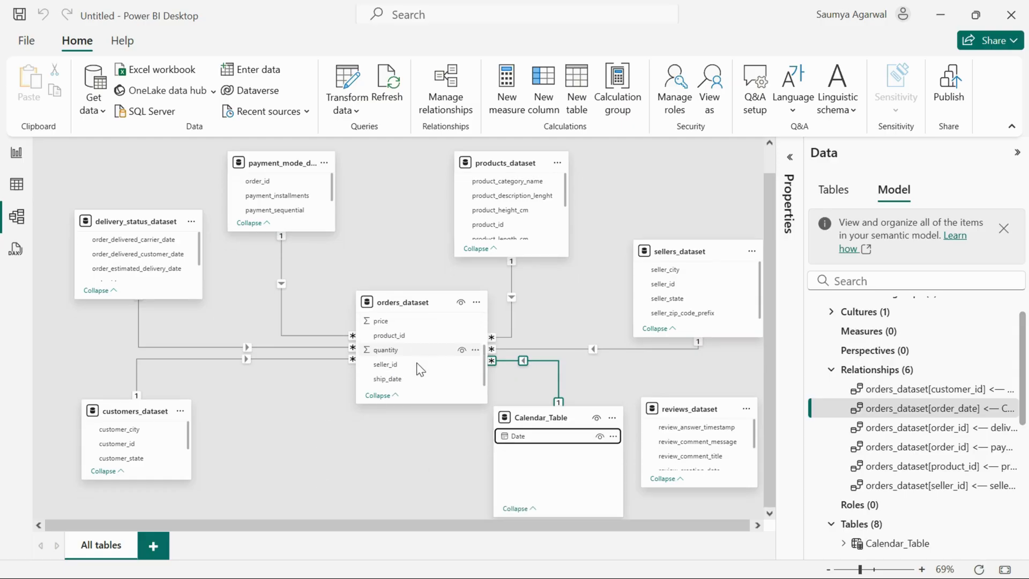
{"action": "left_click_drag", "start_coordinate": [541, 436], "coordinate": [419, 391]}
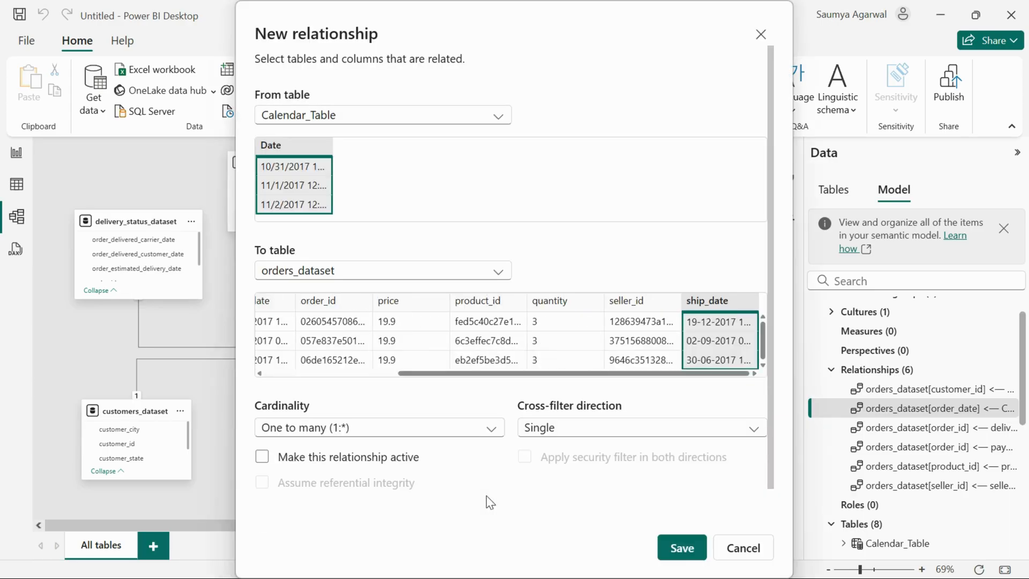
{"action": "left_click", "coordinate": [683, 546]}
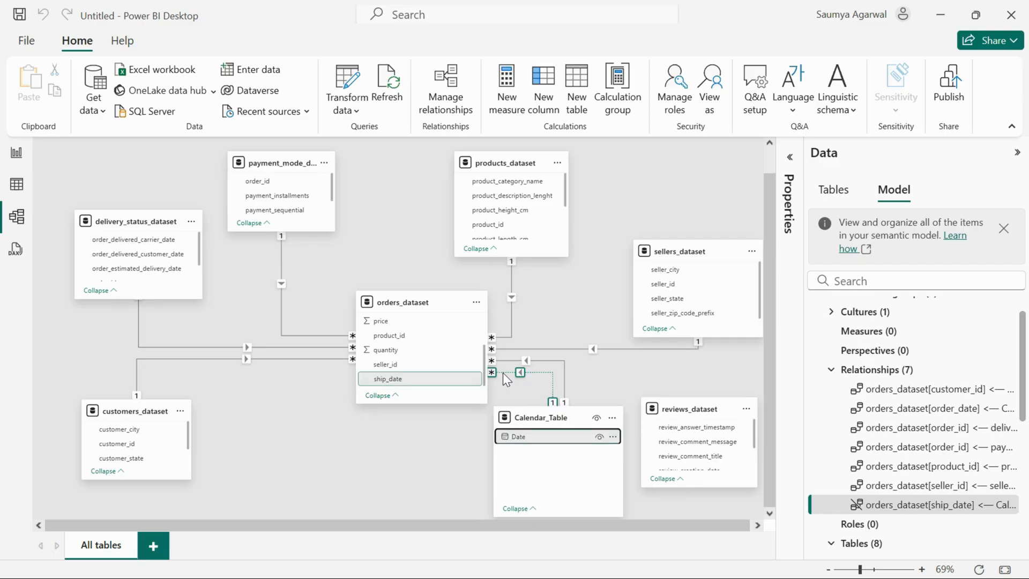
{"action": "left_click", "coordinate": [519, 394]}
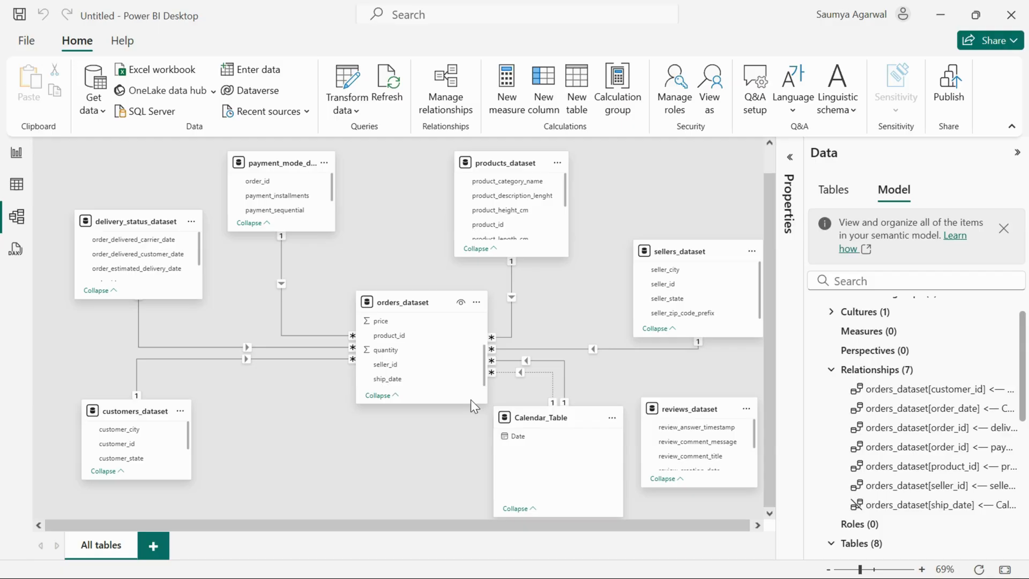
Switch to the PowerPoint slide show and advance to the first point of the Filter Flow Direction slide
{"action": "key", "text": "super+Tab"}
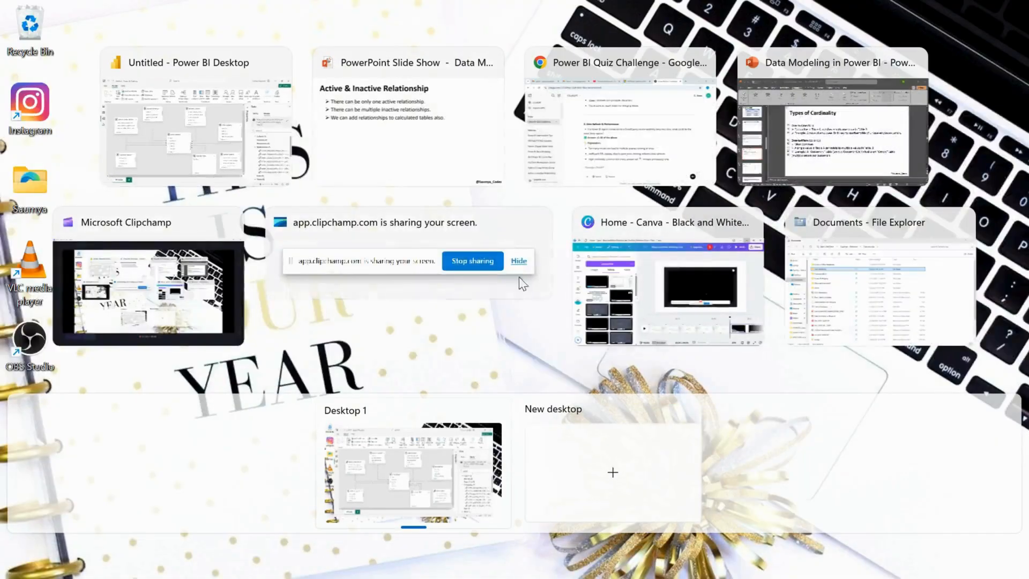
{"action": "left_click", "coordinate": [409, 117]}
{"action": "left_click", "coordinate": [409, 117]}
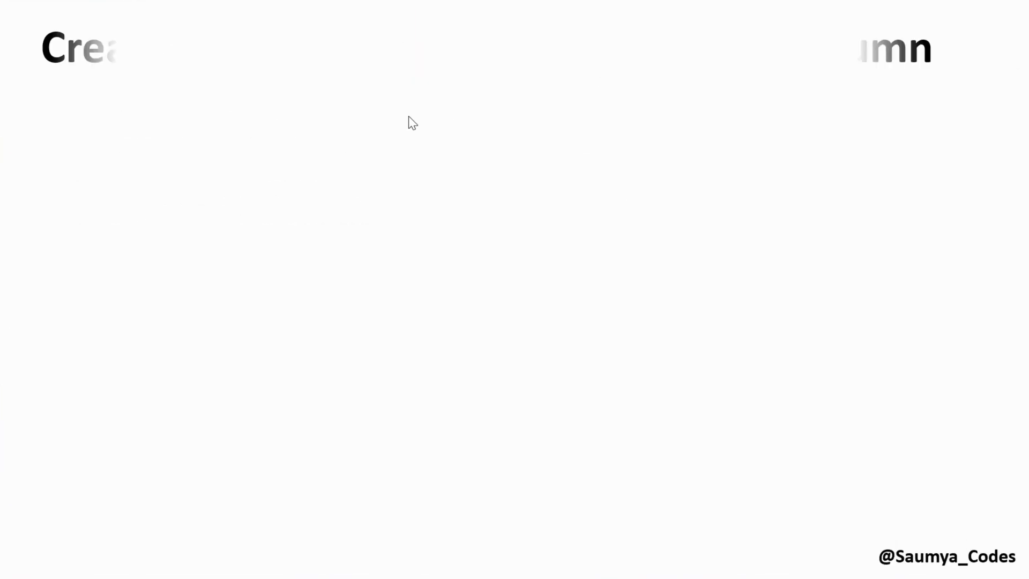
{"action": "left_click", "coordinate": [409, 117]}
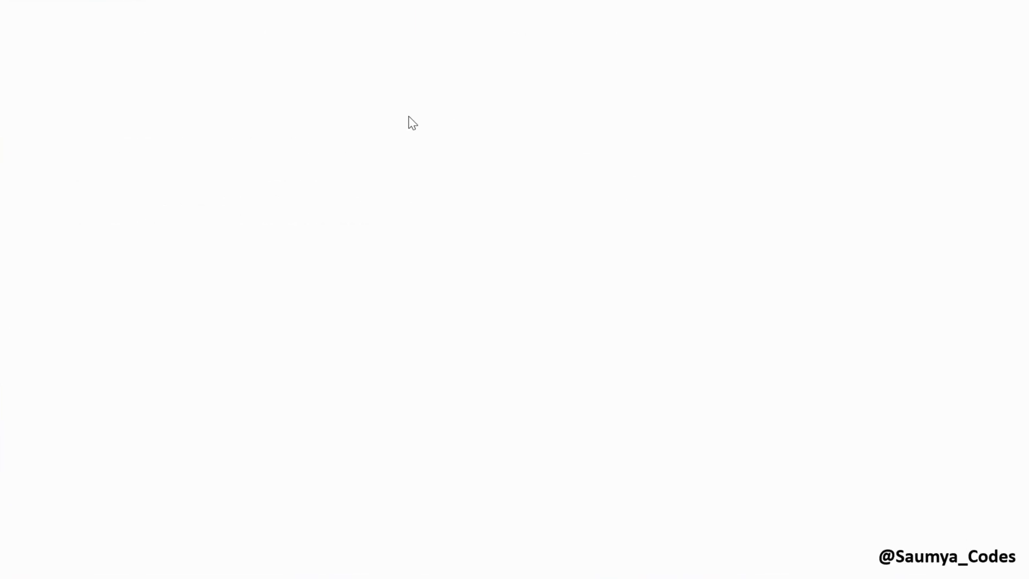
{"action": "left_click", "coordinate": [409, 116]}
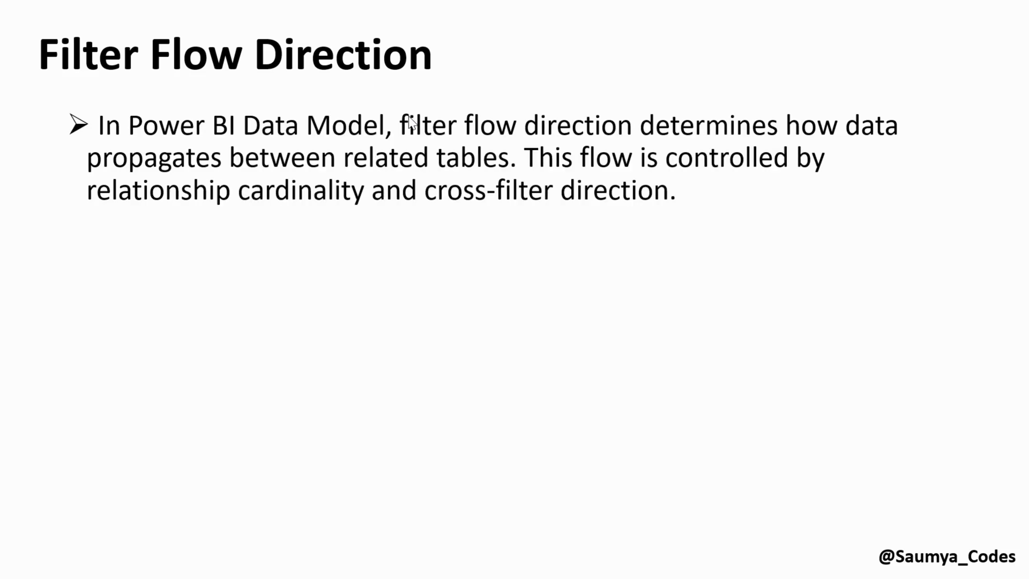